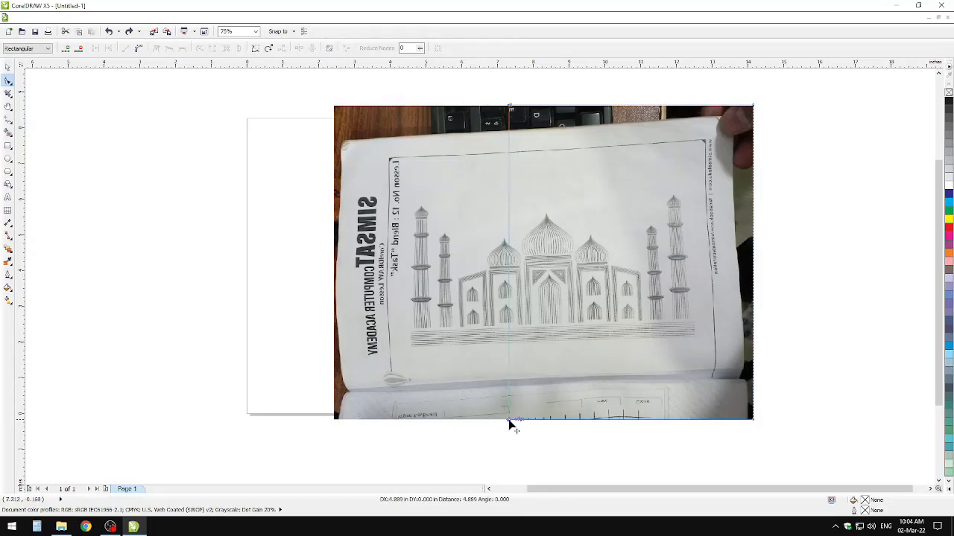
Draw a straight freehand line about 0.62 in wide and 1.18 in high from the central dome's tip to its left base corner
{"action": "left_click", "coordinate": [7, 67]}
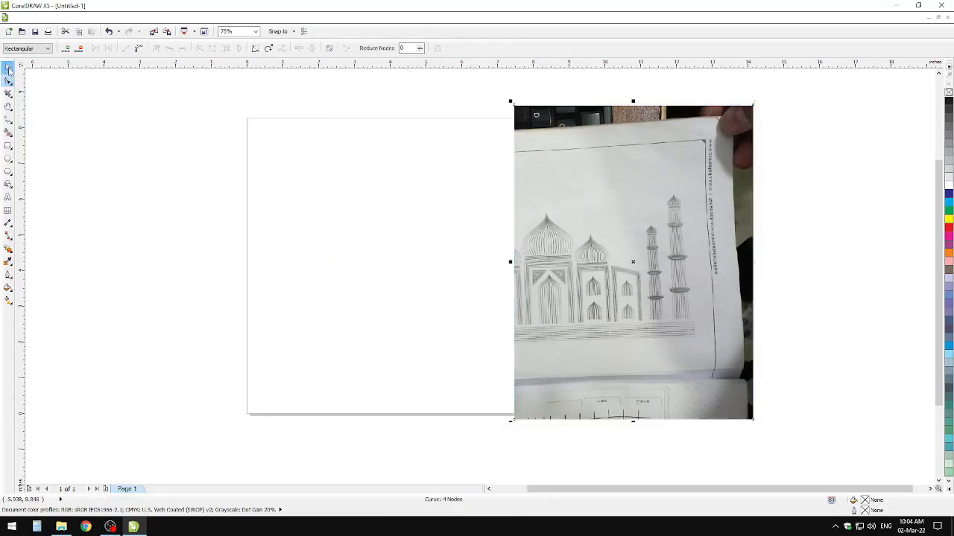
{"action": "left_click", "coordinate": [501, 243]}
{"action": "scroll", "coordinate": [548, 255], "scroll_direction": "up", "scroll_amount": 2}
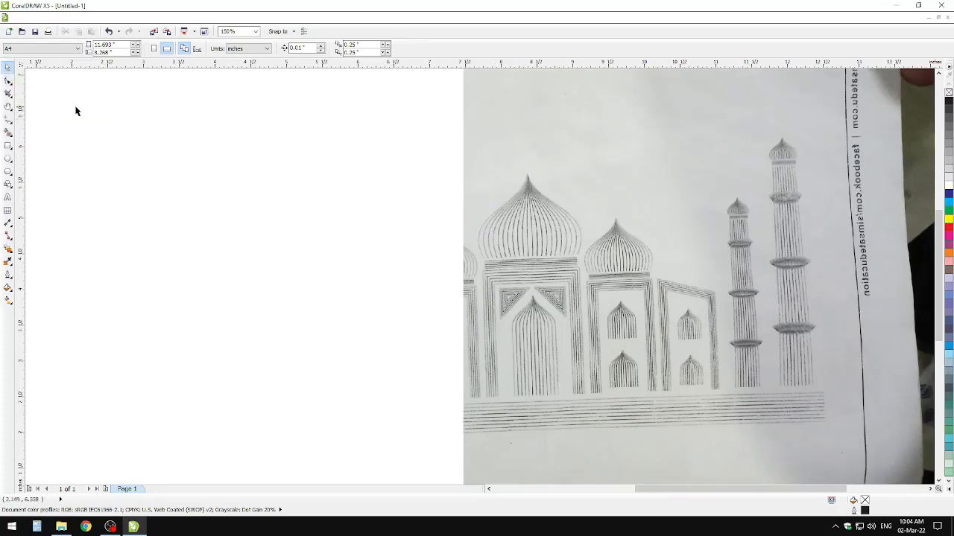
{"action": "left_click", "coordinate": [8, 119]}
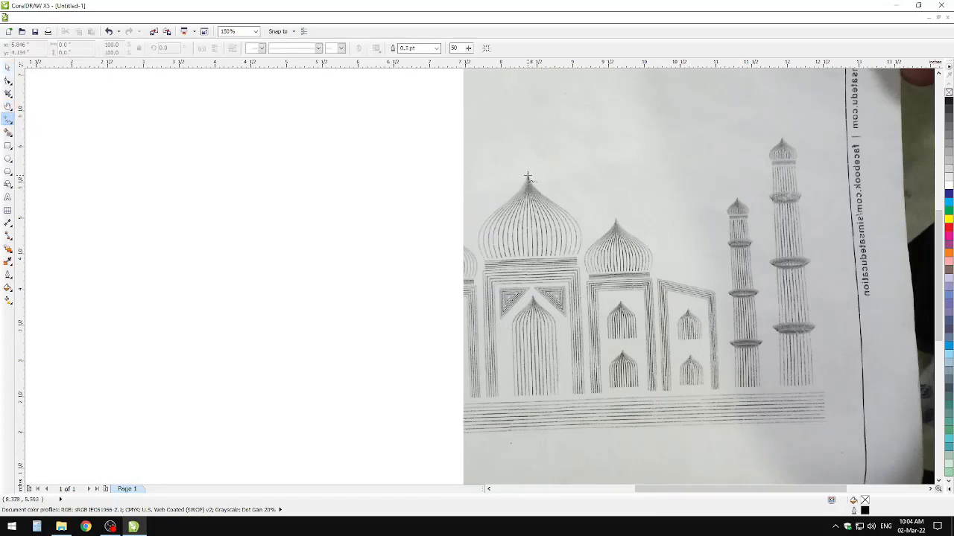
{"action": "left_click", "coordinate": [529, 173]}
{"action": "left_click", "coordinate": [480, 262]}
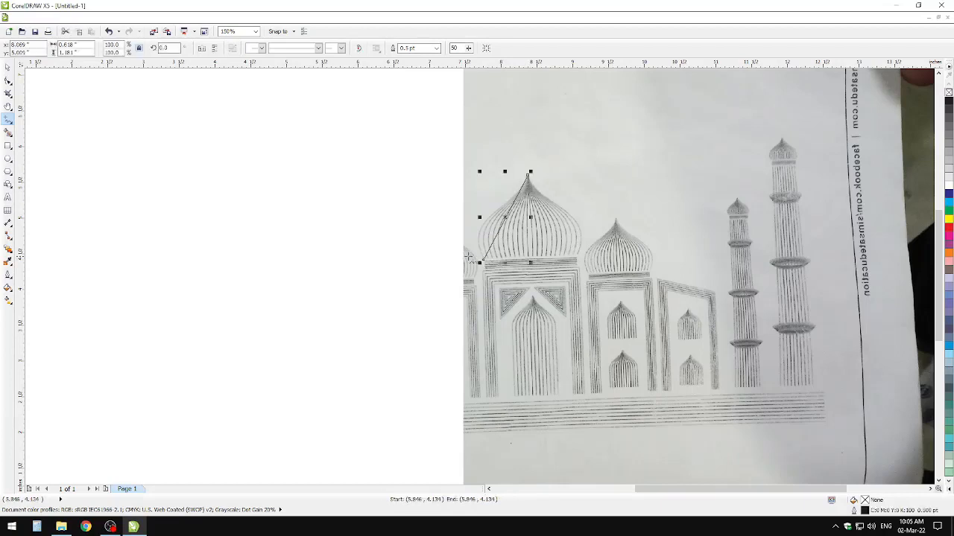
Select the nodes of the dome line and convert its segment to a curve
{"action": "left_click", "coordinate": [8, 80]}
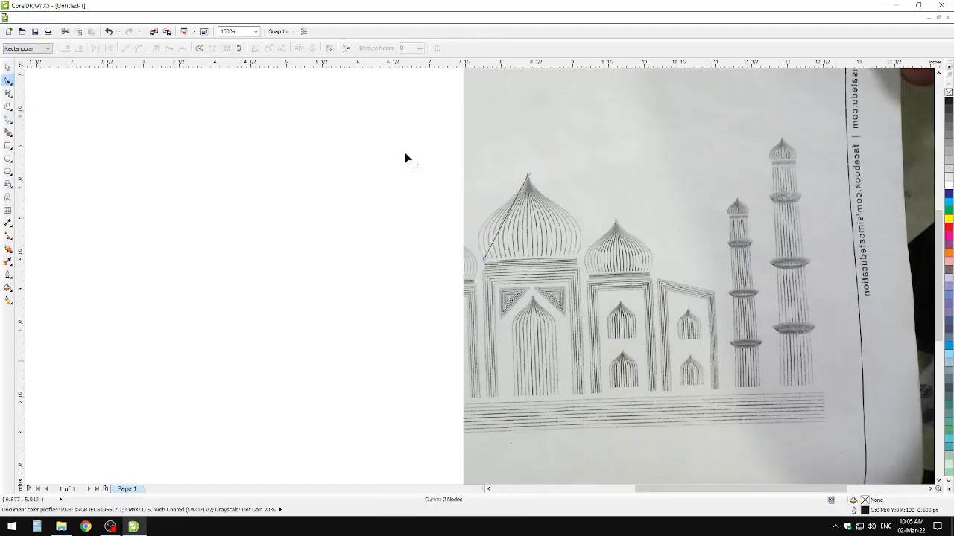
{"action": "left_click_drag", "start_coordinate": [405, 143], "coordinate": [529, 273]}
{"action": "left_click", "coordinate": [138, 47]}
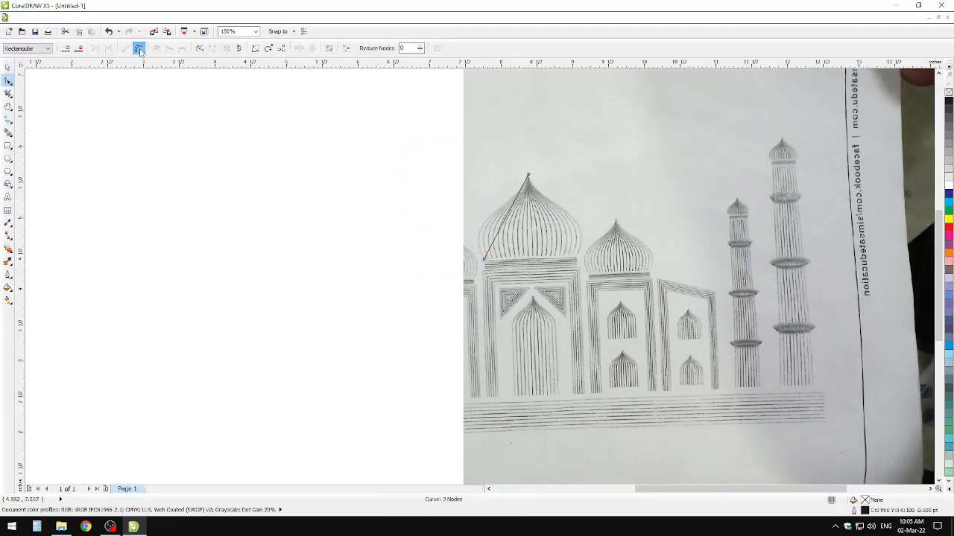
{"action": "left_click_drag", "start_coordinate": [514, 159], "coordinate": [550, 191]}
Lock the reference photo so that it cannot be selected or moved while tracing
{"action": "left_click", "coordinate": [8, 67]}
{"action": "left_click", "coordinate": [530, 140]}
{"action": "right_click", "coordinate": [529, 140]}
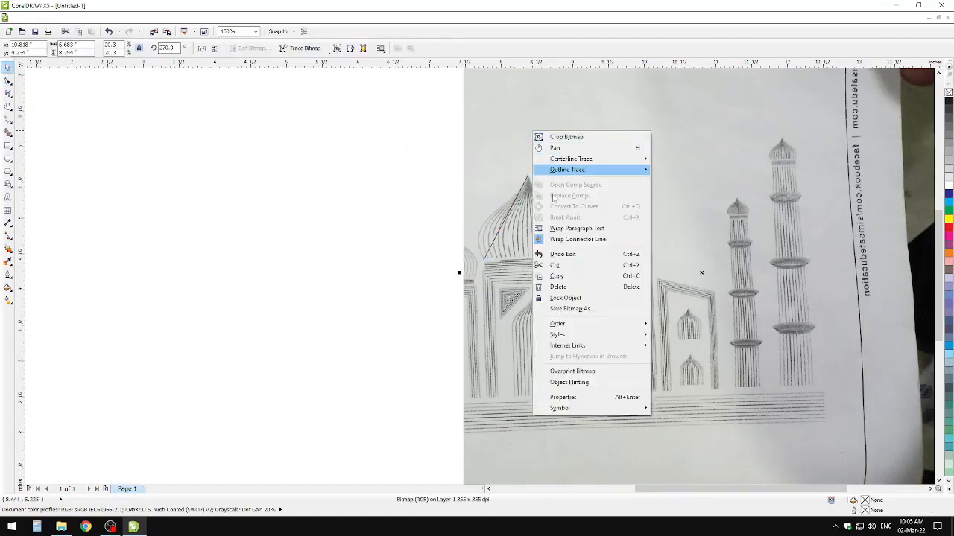
{"action": "left_click", "coordinate": [563, 301]}
{"action": "left_click", "coordinate": [430, 234]}
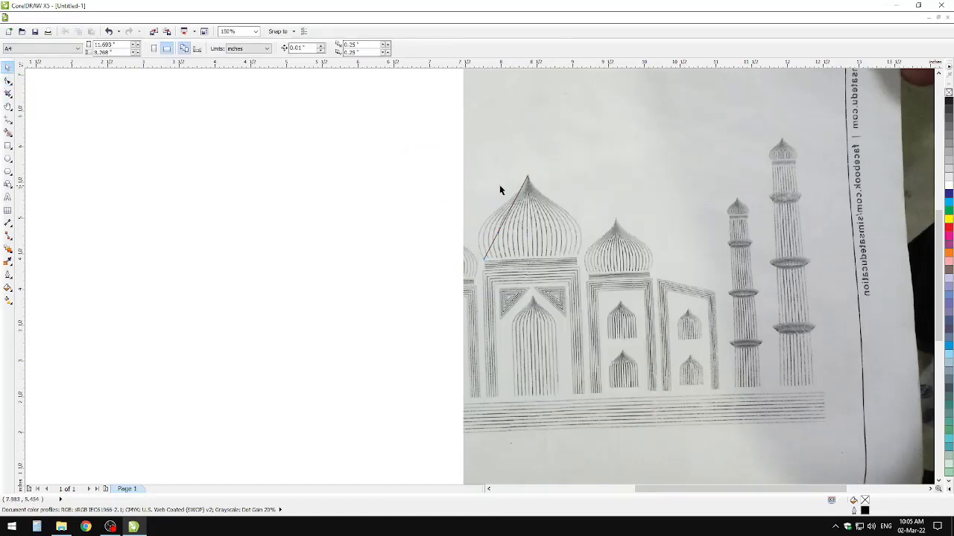
Bend the dome line with its node handles to follow the dome's left outline, about 0.69 in wide
{"action": "left_click", "coordinate": [505, 221]}
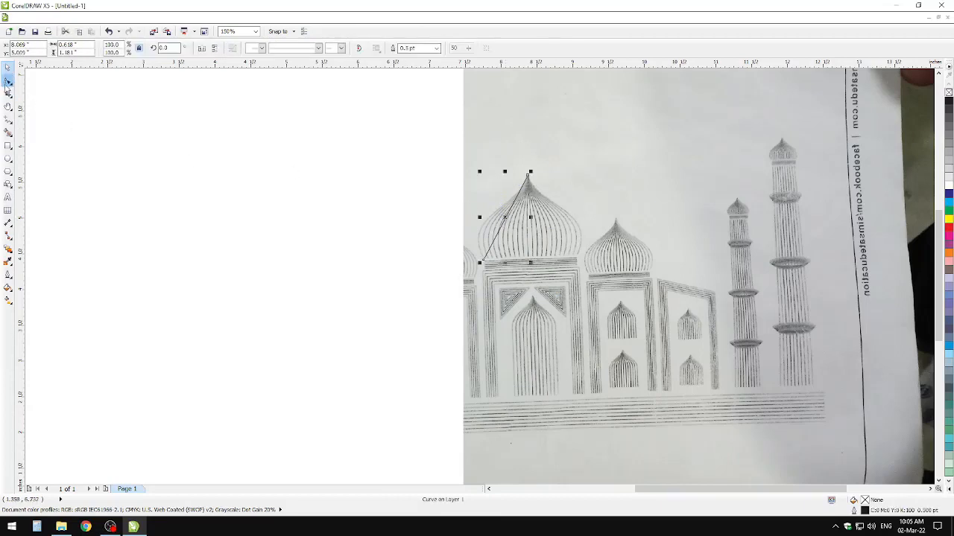
{"action": "left_click", "coordinate": [8, 80]}
{"action": "left_click_drag", "start_coordinate": [564, 193], "coordinate": [563, 192]}
{"action": "left_click_drag", "start_coordinate": [476, 152], "coordinate": [558, 301]}
{"action": "left_click_drag", "start_coordinate": [511, 154], "coordinate": [546, 188]}
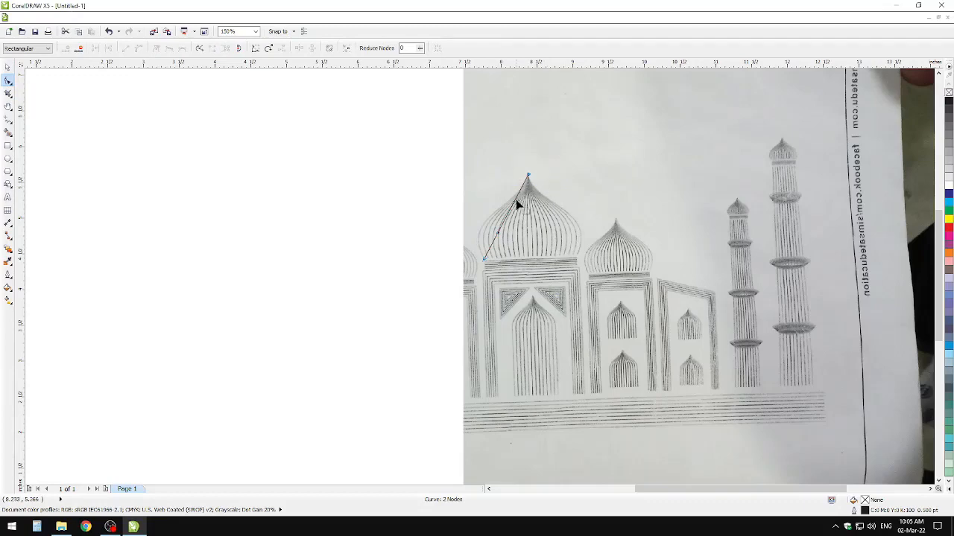
{"action": "scroll", "coordinate": [515, 202], "scroll_direction": "up", "scroll_amount": 2}
{"action": "left_click_drag", "start_coordinate": [454, 313], "coordinate": [320, 257]}
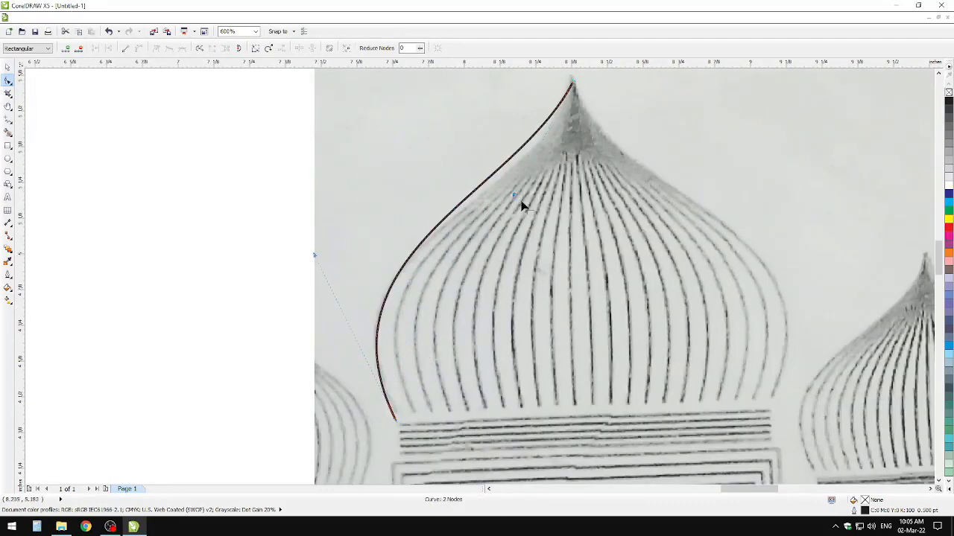
{"action": "left_click_drag", "start_coordinate": [535, 215], "coordinate": [523, 219]}
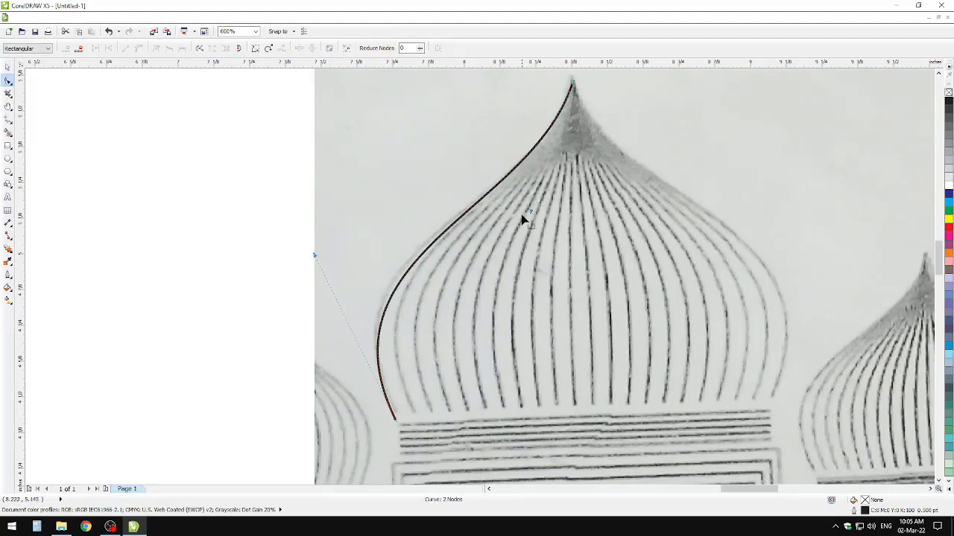
{"action": "left_click_drag", "start_coordinate": [313, 255], "coordinate": [305, 244]}
{"action": "left_click", "coordinate": [7, 68]}
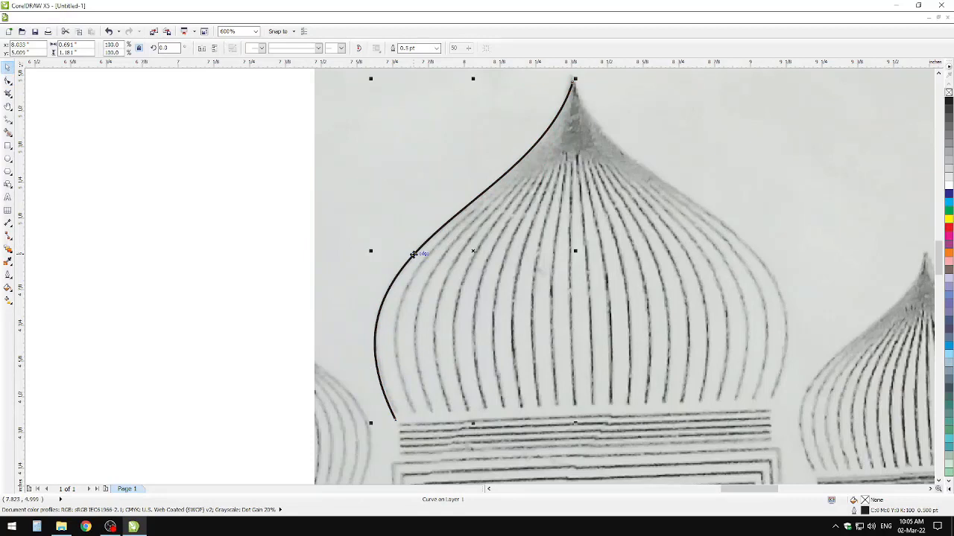
Copy the left dome curve, mirror the copy horizontally, and join it to the original at the dome's tip
{"action": "left_click_drag", "start_coordinate": [412, 254], "coordinate": [717, 254]}
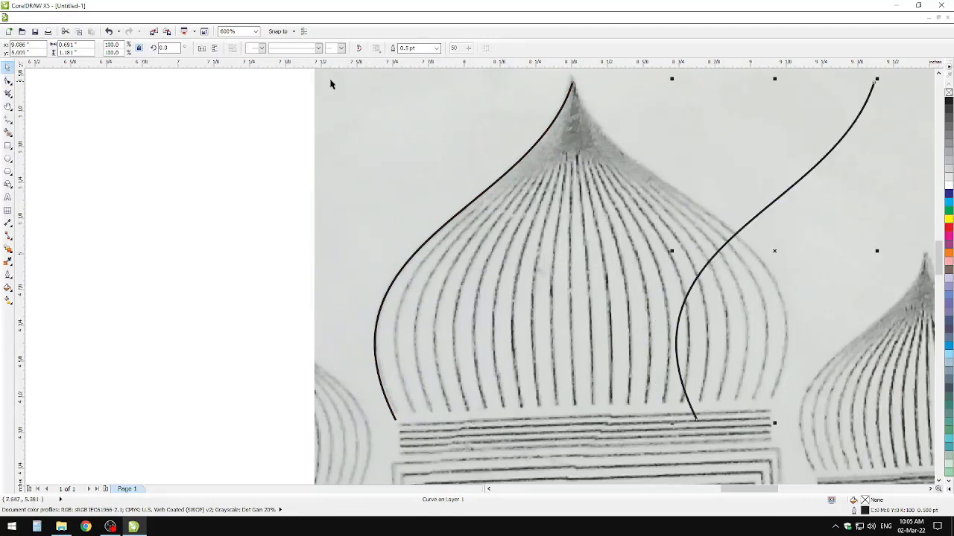
{"action": "left_click", "coordinate": [201, 47]}
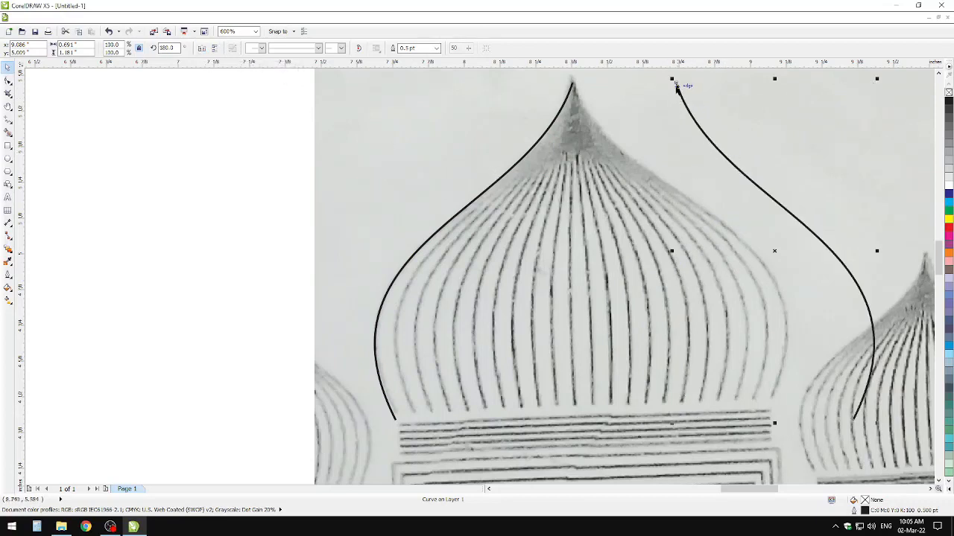
{"action": "left_click_drag", "start_coordinate": [679, 89], "coordinate": [571, 83]}
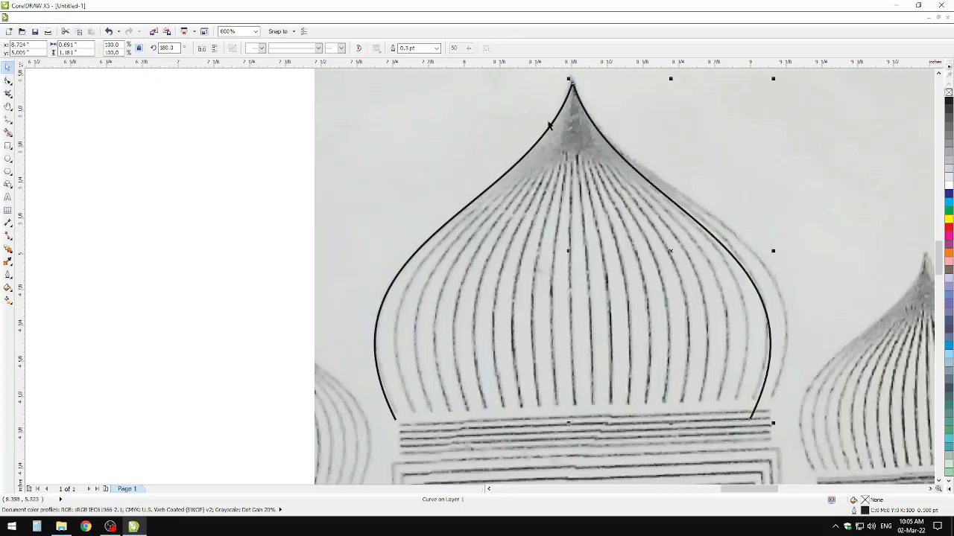
Blend the left and right dome curves with 20 steps to fill the dome with lines
{"action": "left_click", "coordinate": [244, 206]}
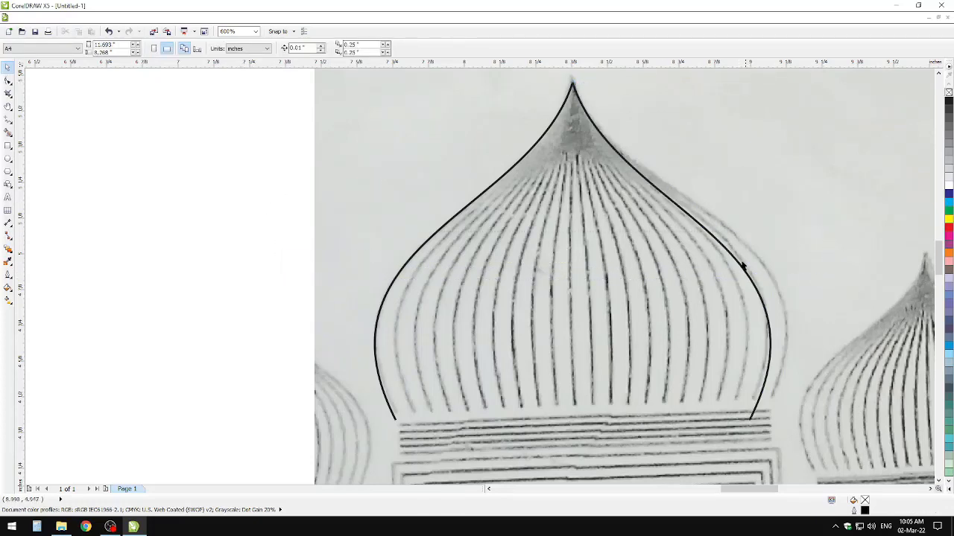
{"action": "left_click_drag", "start_coordinate": [331, 85], "coordinate": [779, 455]}
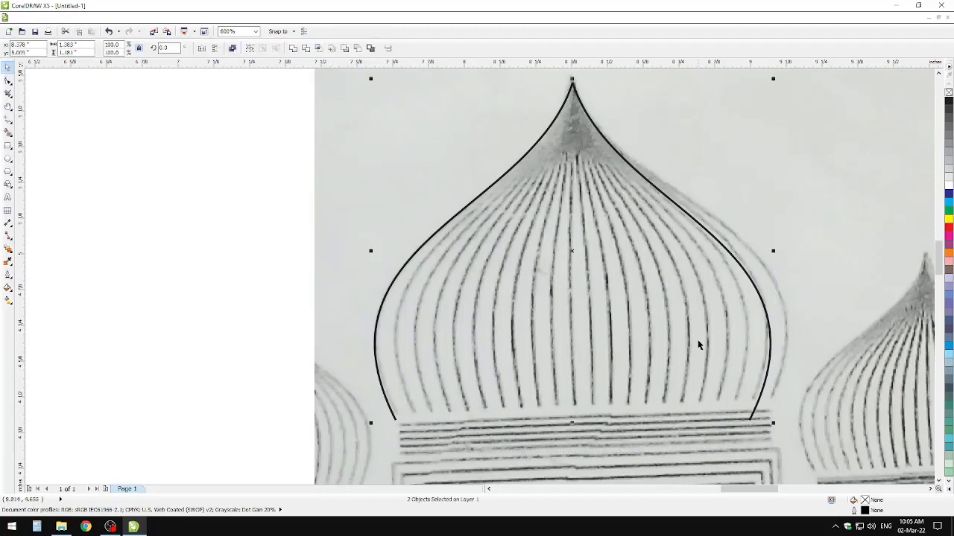
{"action": "left_click", "coordinate": [8, 249]}
{"action": "left_click_drag", "start_coordinate": [409, 262], "coordinate": [719, 263]}
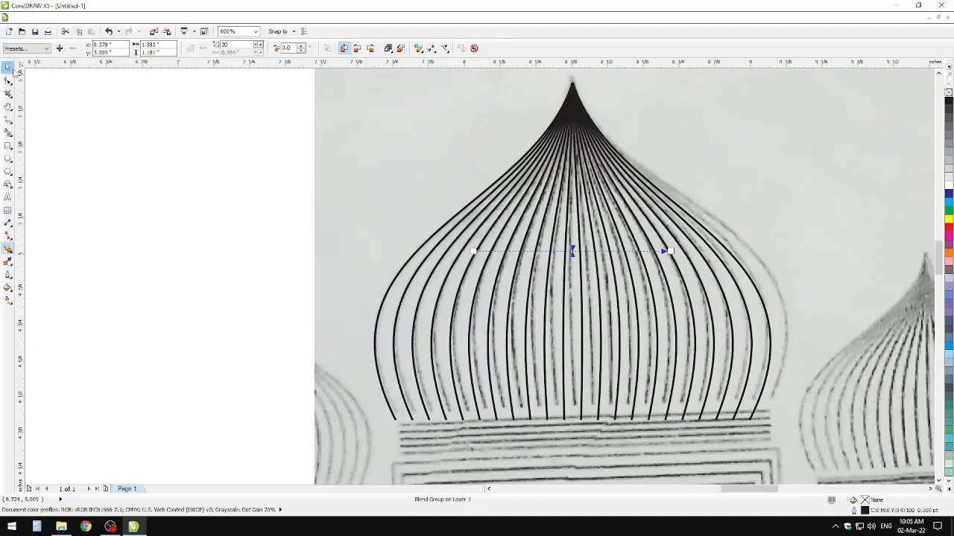
{"action": "left_click", "coordinate": [8, 67]}
{"action": "left_click", "coordinate": [109, 140]}
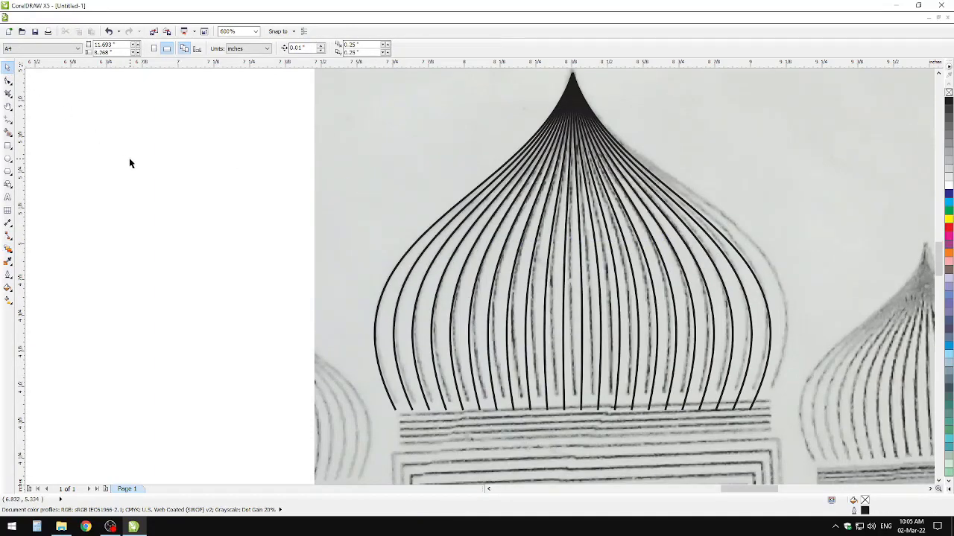
Try to move the blended dome off the photo by its two outer curves
{"action": "scroll", "coordinate": [130, 161], "scroll_direction": "down", "scroll_amount": 2}
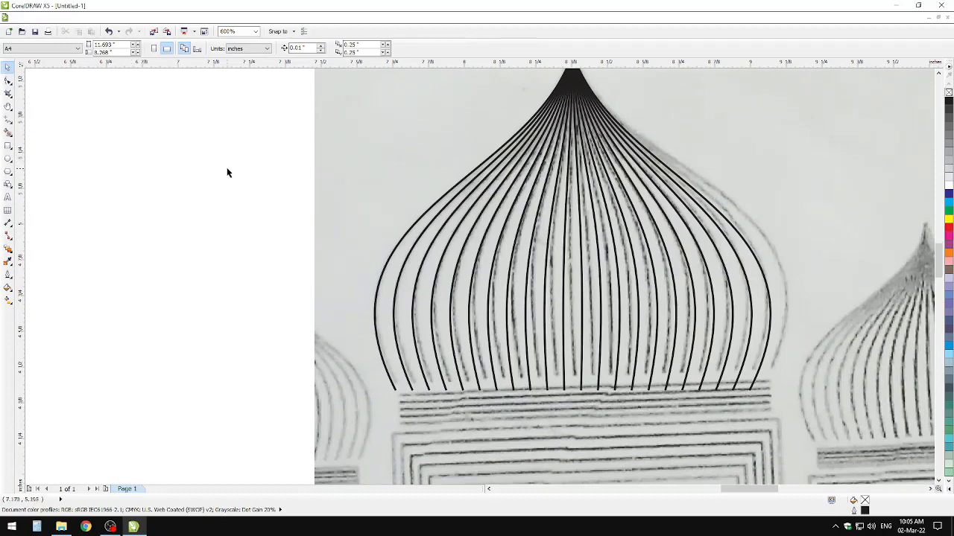
{"action": "scroll", "coordinate": [227, 169], "scroll_direction": "down", "scroll_amount": 1}
{"action": "key", "text": "h"}
{"action": "left_click", "coordinate": [8, 67]}
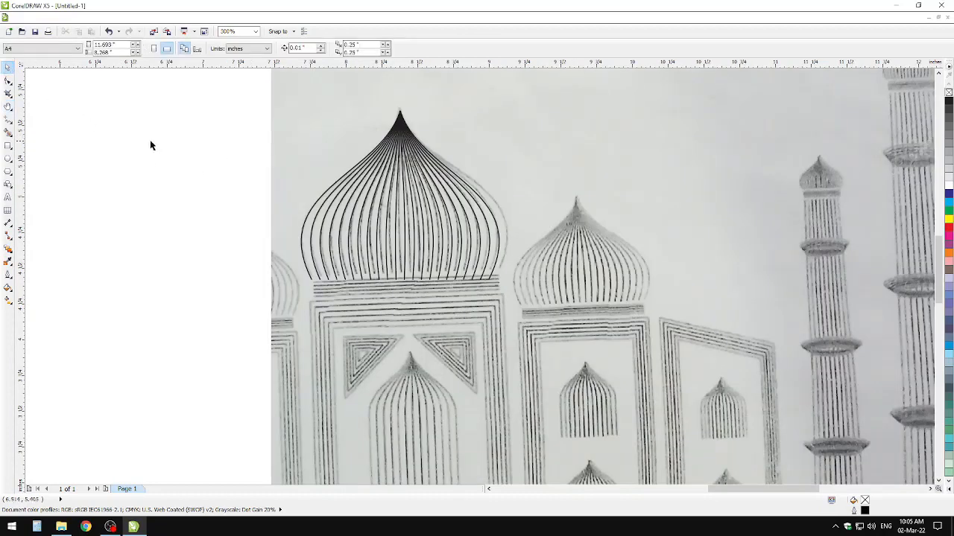
{"action": "left_click_drag", "start_coordinate": [186, 128], "coordinate": [554, 299]}
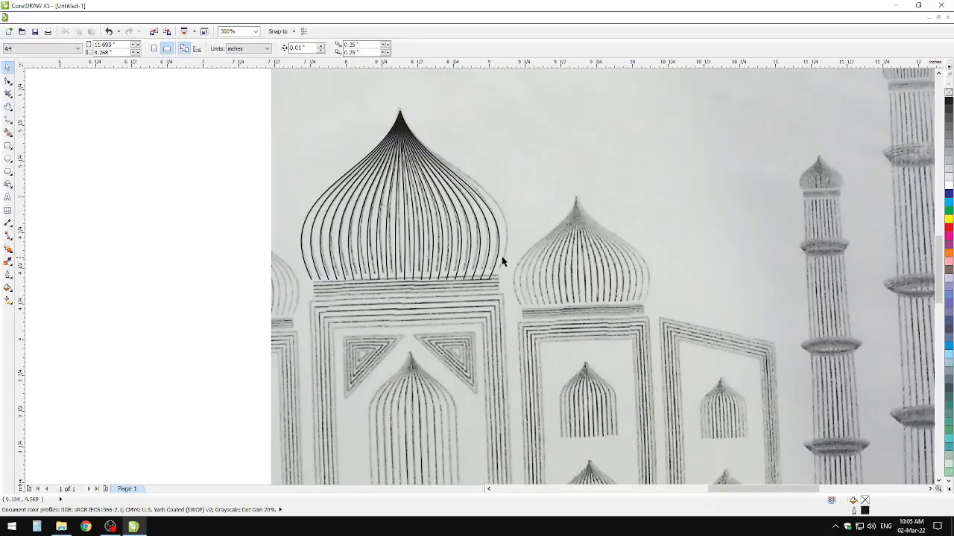
{"action": "left_click", "coordinate": [301, 247]}
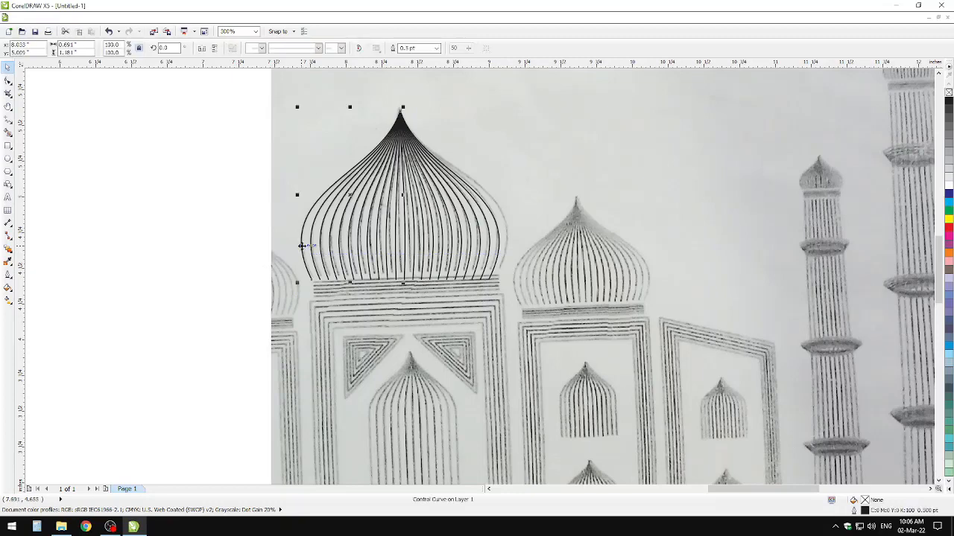
{"action": "left_click", "coordinate": [499, 241]}
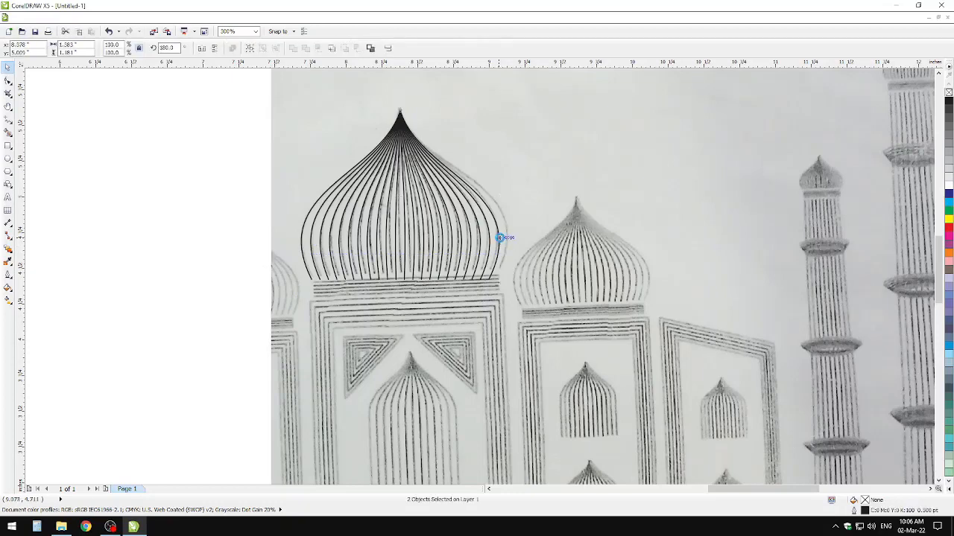
{"action": "left_click_drag", "start_coordinate": [500, 238], "coordinate": [238, 239]}
{"action": "left_click", "coordinate": [197, 333]}
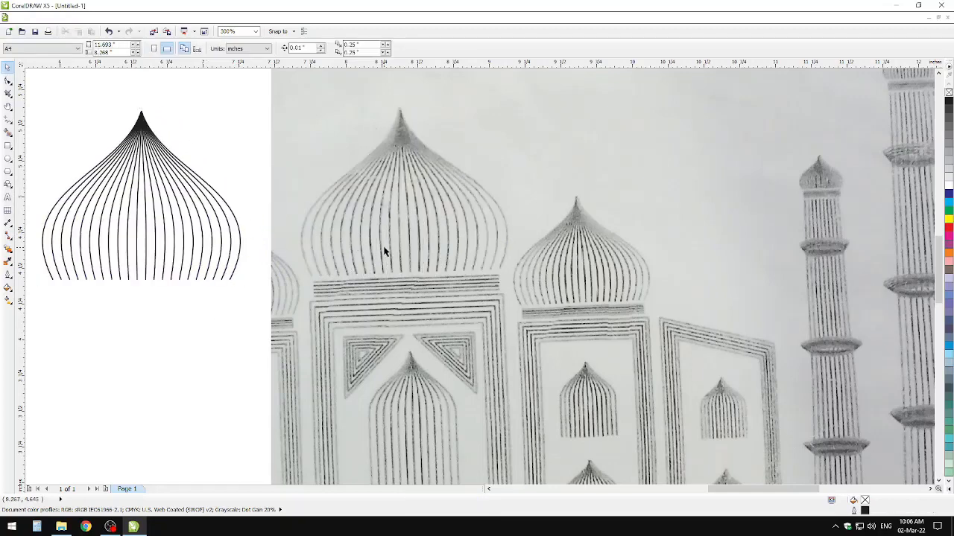
{"action": "key", "text": "ctrl+z"}
Group the blended dome's objects and move the group off the photo onto the blank part of the page
{"action": "left_click_drag", "start_coordinate": [236, 292], "coordinate": [505, 291]}
{"action": "left_click", "coordinate": [432, 298]}
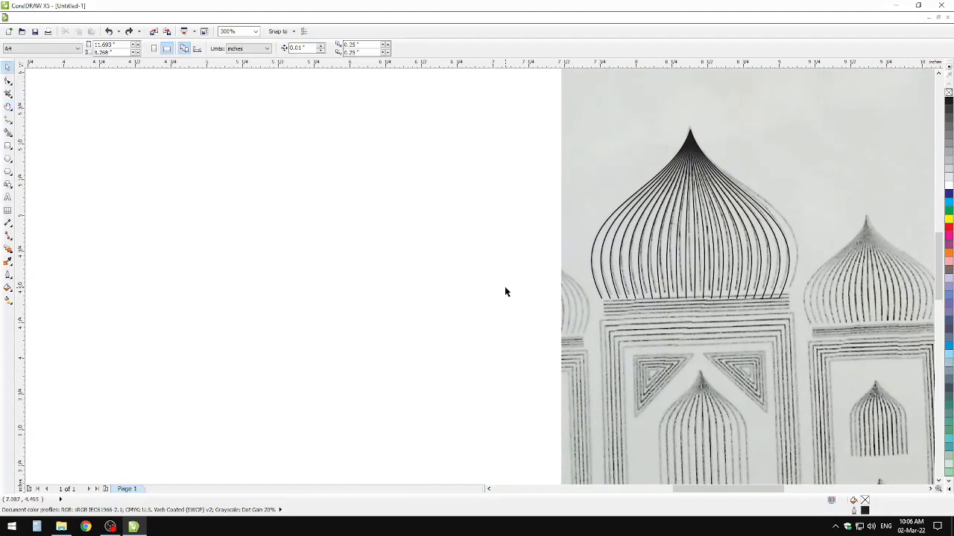
{"action": "key", "text": "h"}
{"action": "left_click_drag", "start_coordinate": [495, 336], "coordinate": [489, 277]}
{"action": "key", "text": "space"}
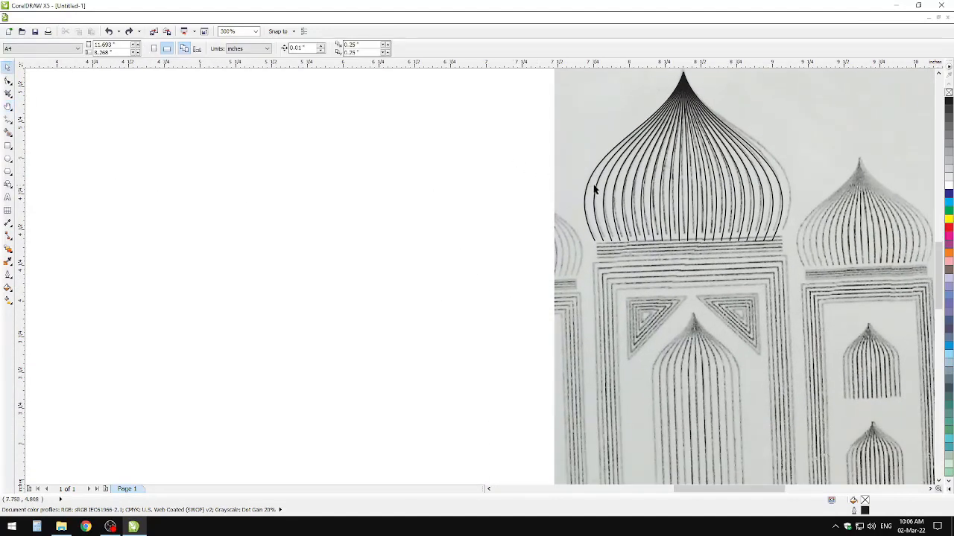
{"action": "left_click_drag", "start_coordinate": [593, 187], "coordinate": [298, 186]}
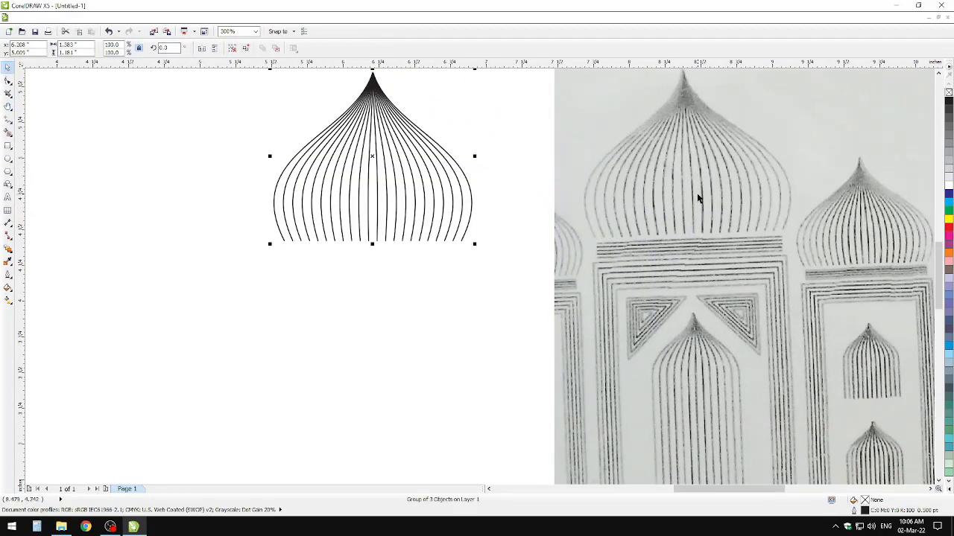
{"action": "left_click_drag", "start_coordinate": [459, 217], "coordinate": [450, 229]}
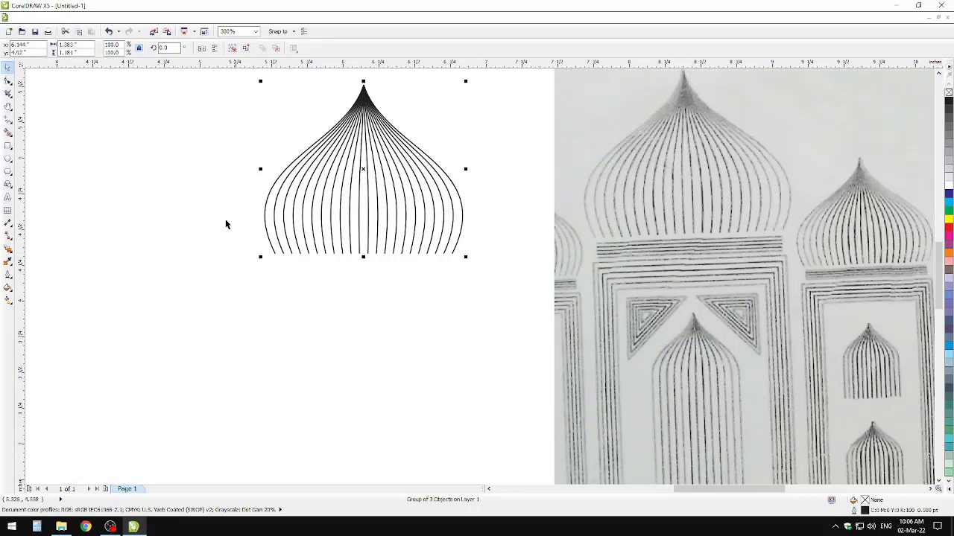
Draw a horizontal line about 1.24 in long just beneath the base of the blended dome
{"action": "left_click", "coordinate": [8, 120]}
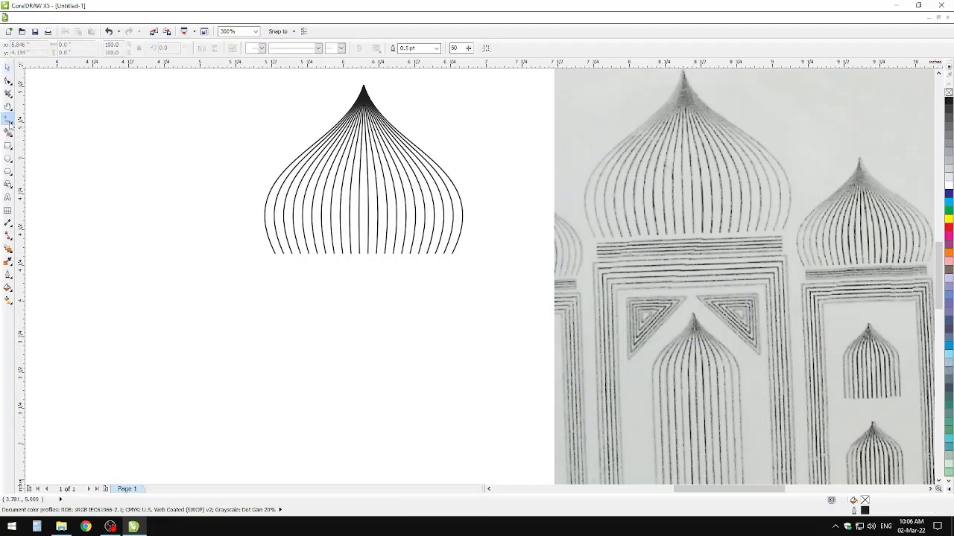
{"action": "left_click", "coordinate": [274, 259]}
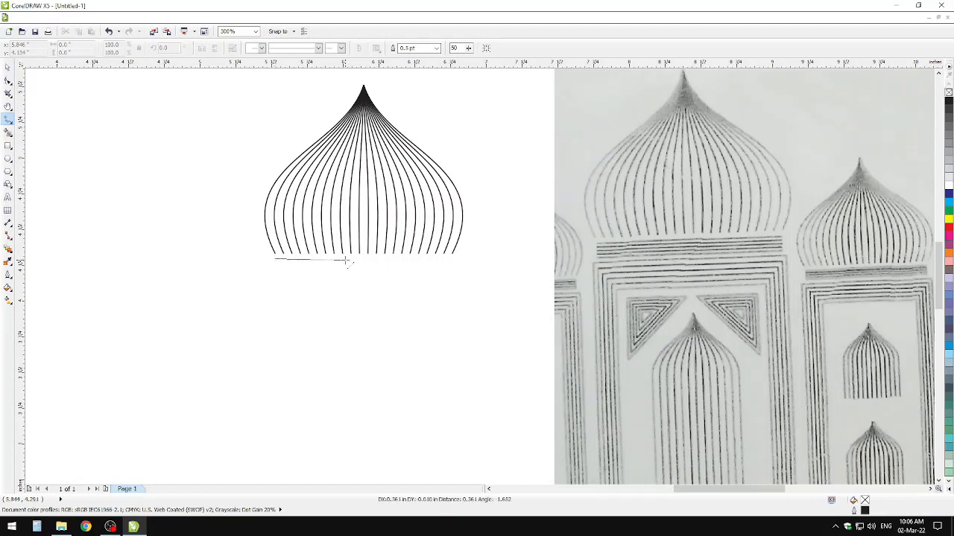
{"action": "left_click", "coordinate": [454, 259]}
{"action": "key", "text": "space"}
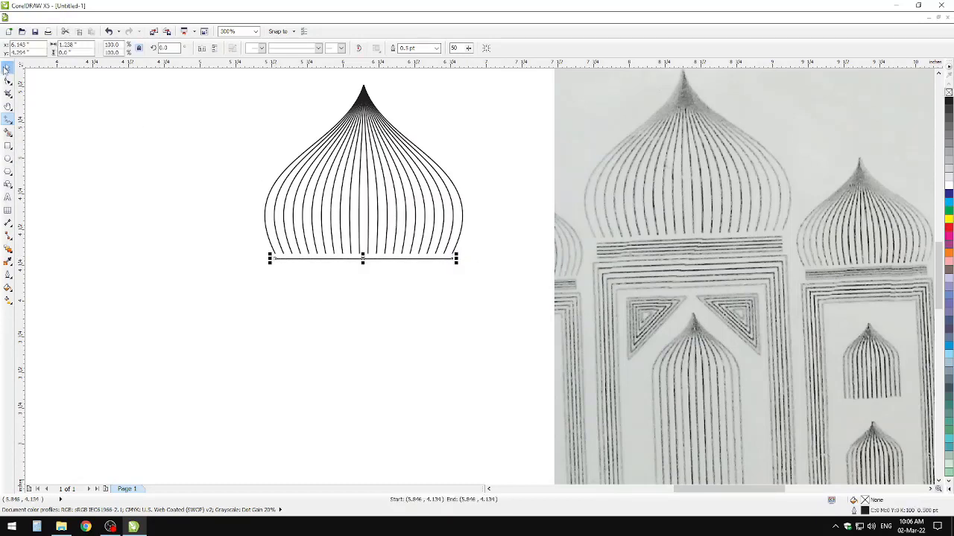
Duplicate the horizontal line under the dome about 0.12 in below the original and select both lines
{"action": "scroll", "coordinate": [314, 260], "scroll_direction": "up", "scroll_amount": 1}
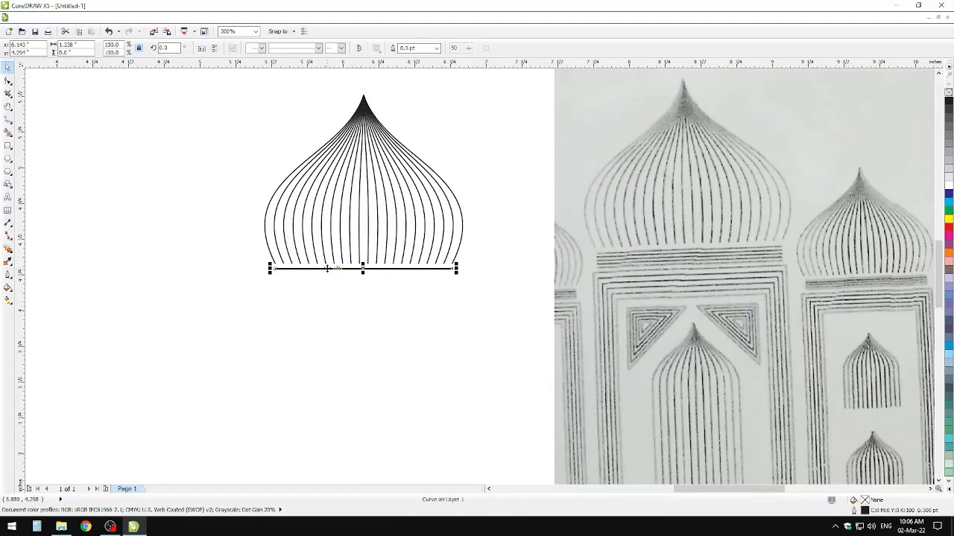
{"action": "left_click_drag", "start_coordinate": [327, 268], "coordinate": [463, 318]}
{"action": "left_click", "coordinate": [318, 304]}
Blend the two horizontal lines with 5 steps to form the band under the dome
{"action": "left_click", "coordinate": [7, 248]}
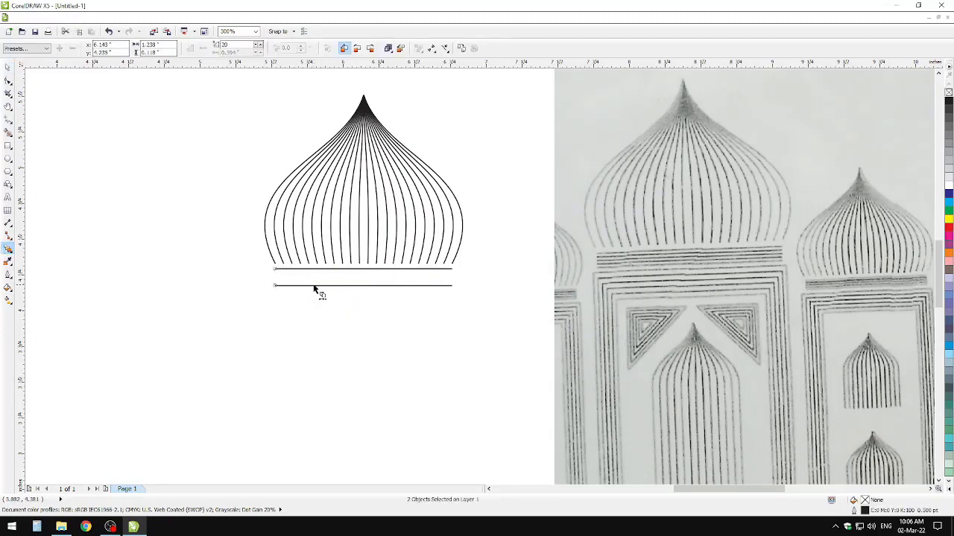
{"action": "left_click_drag", "start_coordinate": [312, 287], "coordinate": [314, 269]}
{"action": "double_click", "coordinate": [226, 44]}
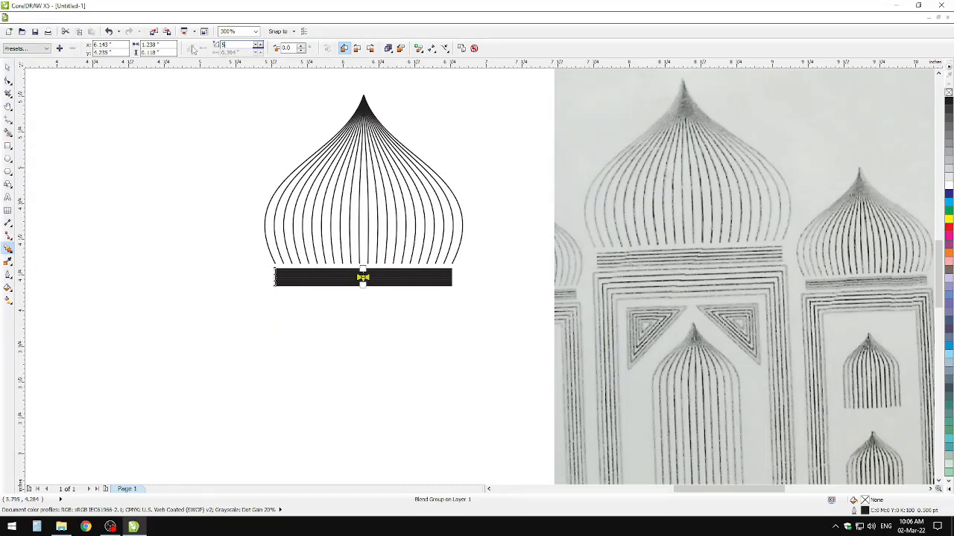
{"action": "key", "text": "Return"}
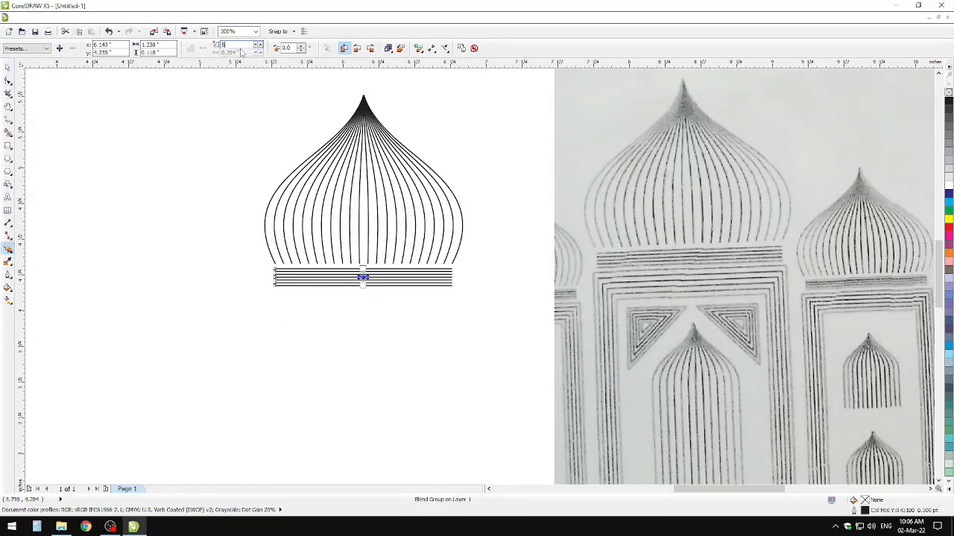
{"action": "left_click", "coordinate": [7, 67]}
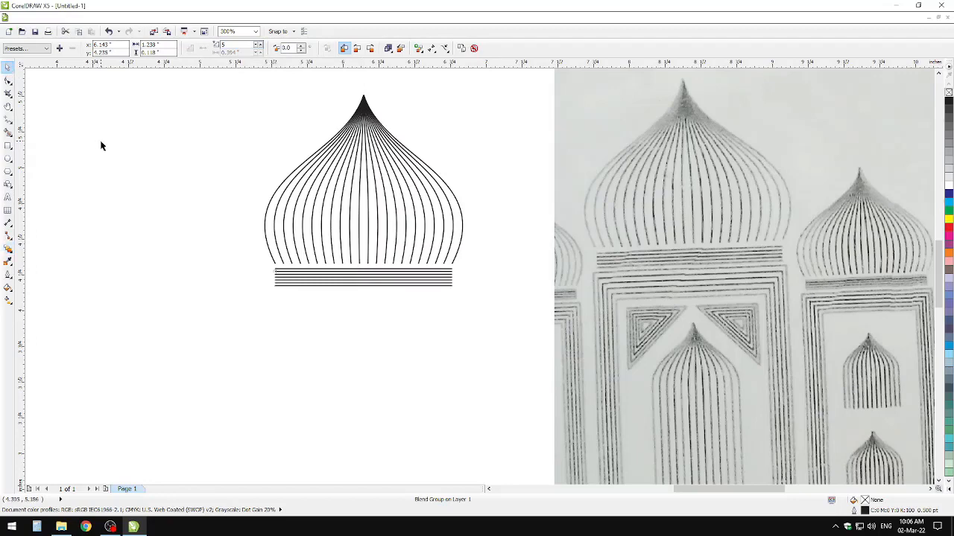
{"action": "left_click", "coordinate": [321, 308]}
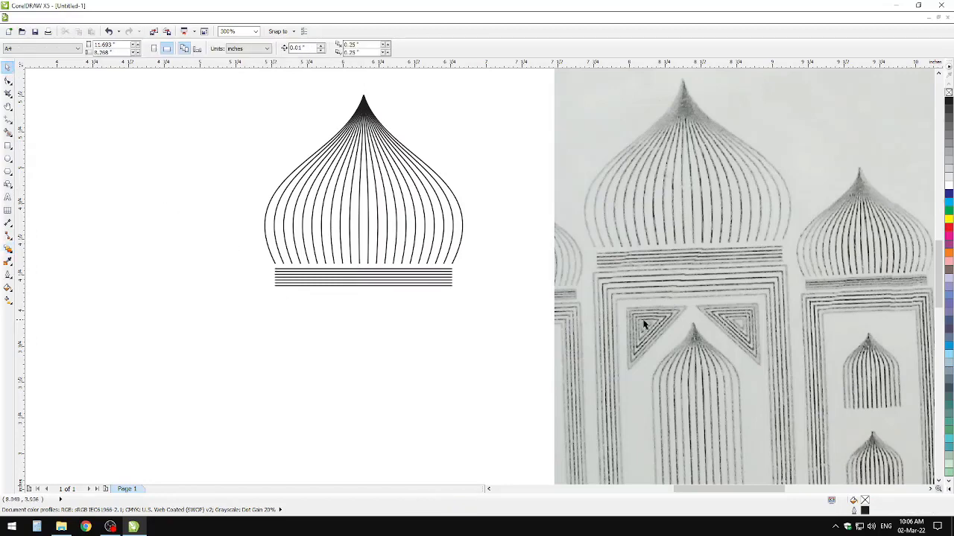
Draw a rectangle about 1.23 in wide and 1.55 in high just beneath the band, matching its width
{"action": "key", "text": "h"}
{"action": "left_click_drag", "start_coordinate": [713, 343], "coordinate": [679, 242]}
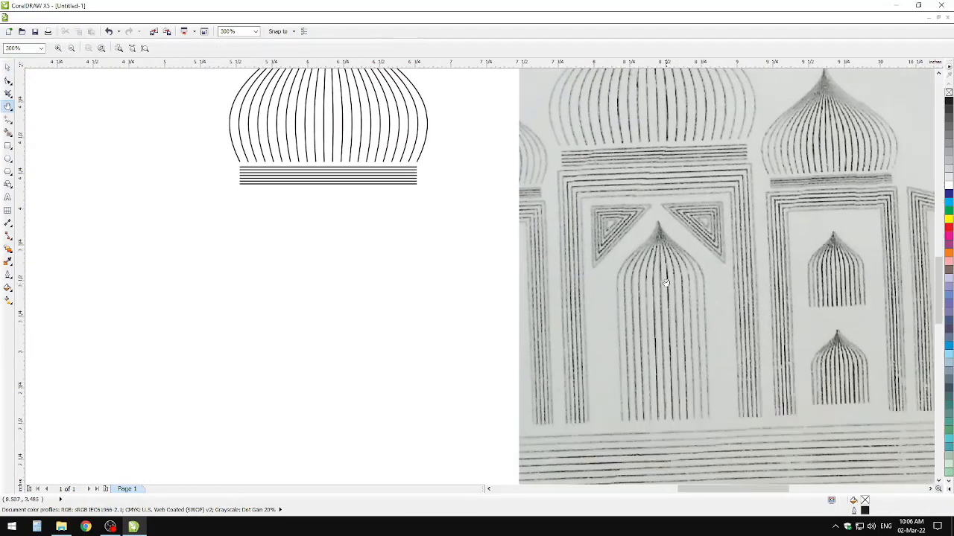
{"action": "left_click_drag", "start_coordinate": [667, 283], "coordinate": [675, 285]}
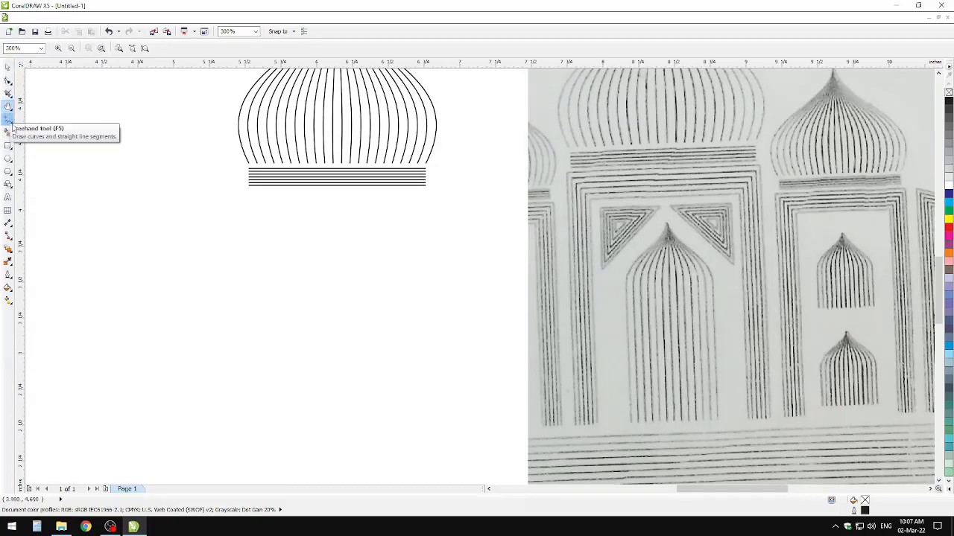
{"action": "left_click", "coordinate": [8, 146]}
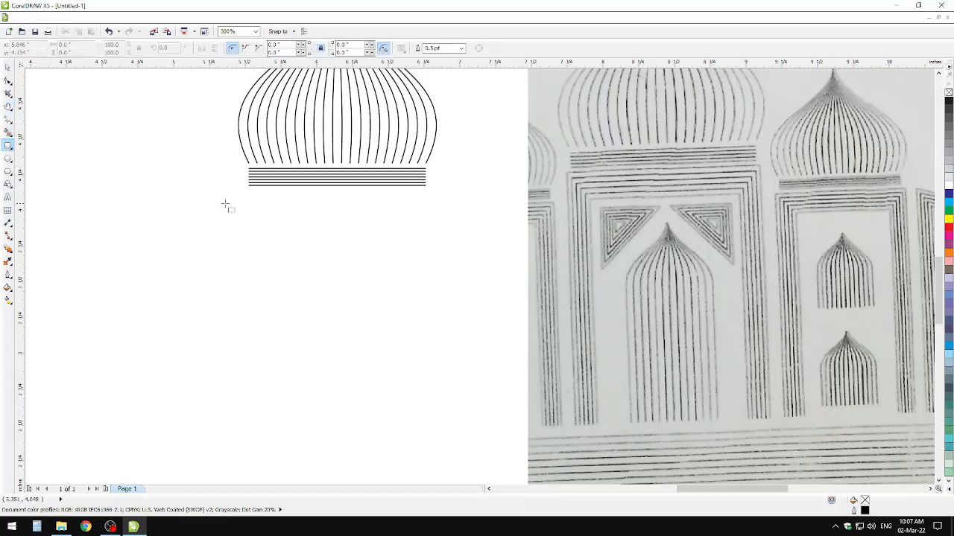
{"action": "left_click_drag", "start_coordinate": [248, 193], "coordinate": [426, 418]}
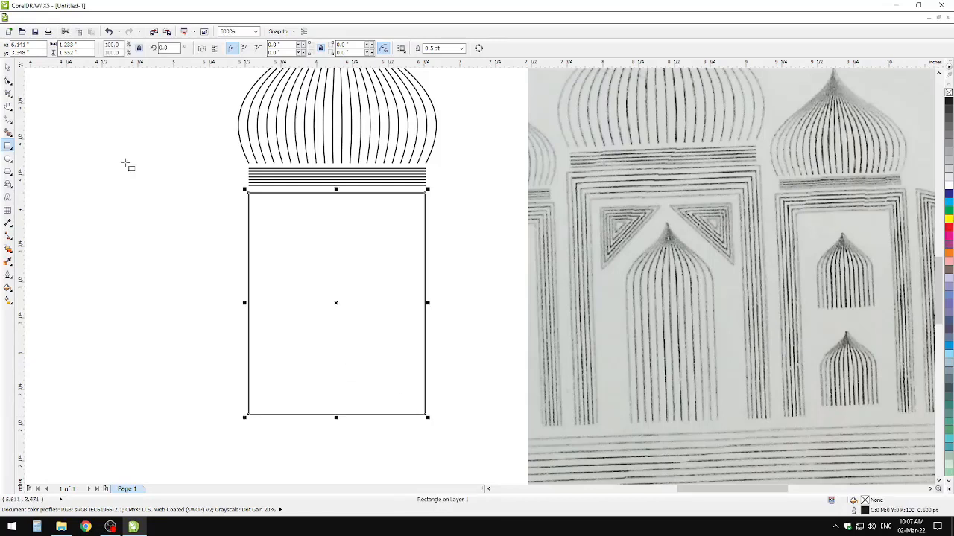
Convert the rectangle to curves, try deleting its lower-left node and undo the deletion
{"action": "left_click", "coordinate": [7, 80]}
{"action": "left_click", "coordinate": [209, 368]}
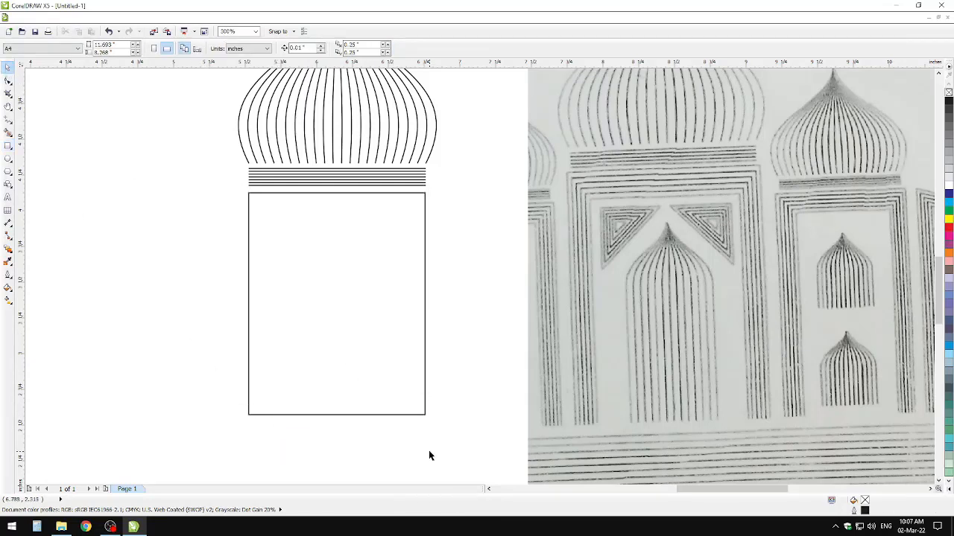
{"action": "left_click", "coordinate": [324, 415]}
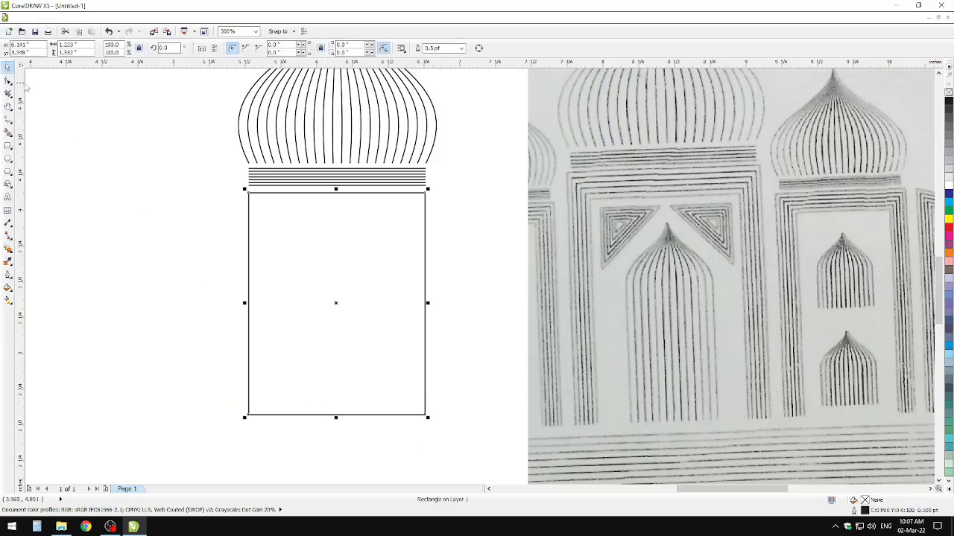
{"action": "left_click", "coordinate": [7, 79]}
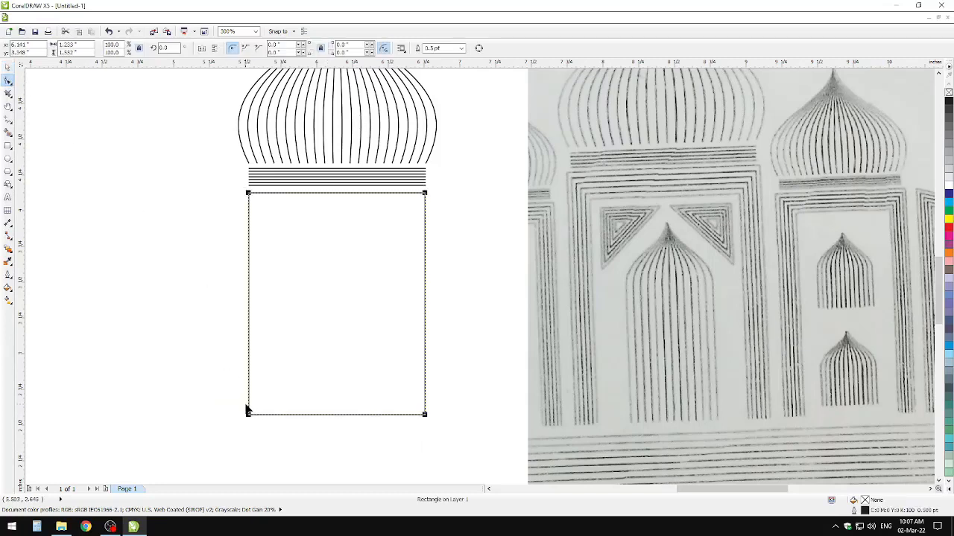
{"action": "key", "text": "ctrl+q"}
{"action": "left_click", "coordinate": [248, 414]}
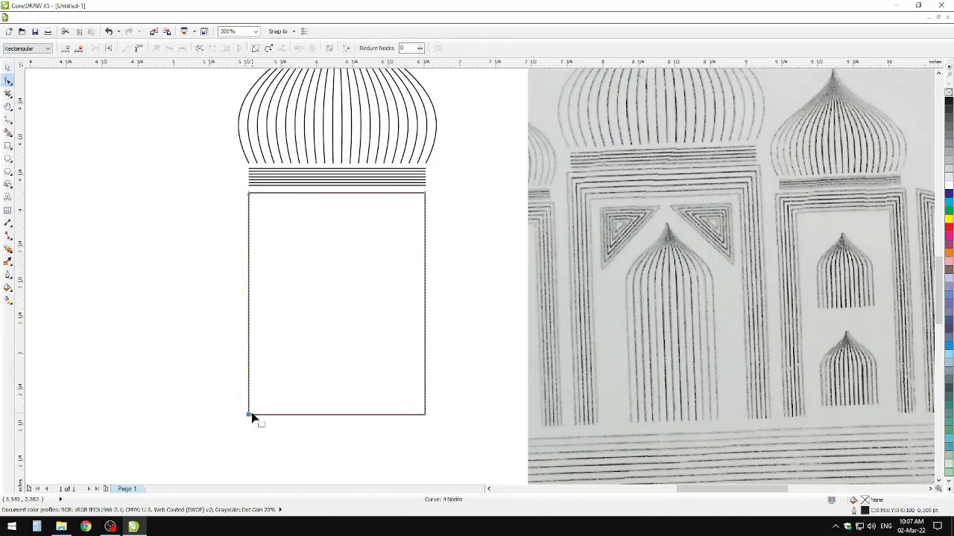
{"action": "key", "text": "Delete"}
{"action": "key", "text": "ctrl+z"}
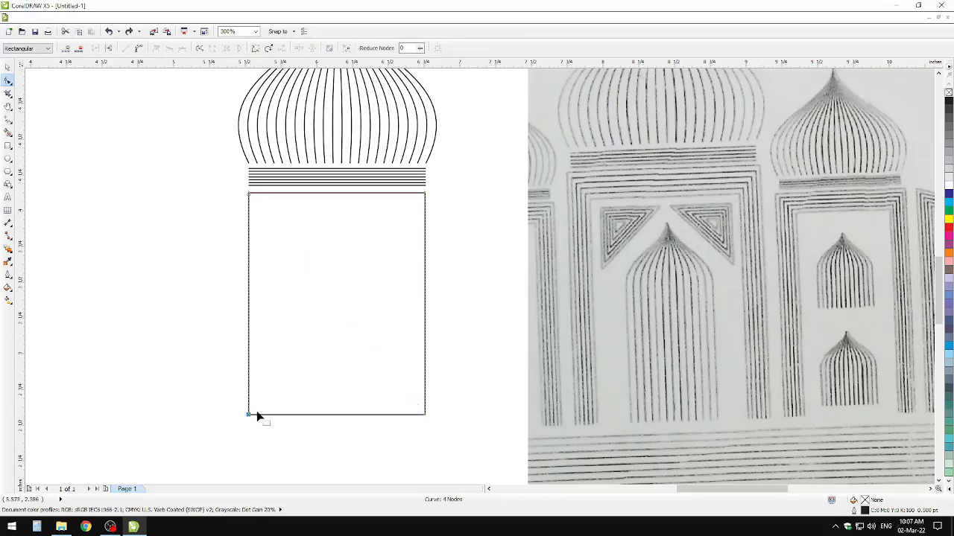
Try to start tracing the rectangle from its lower-left corner with the Pen tool and undo the change
{"action": "left_click", "coordinate": [7, 67]}
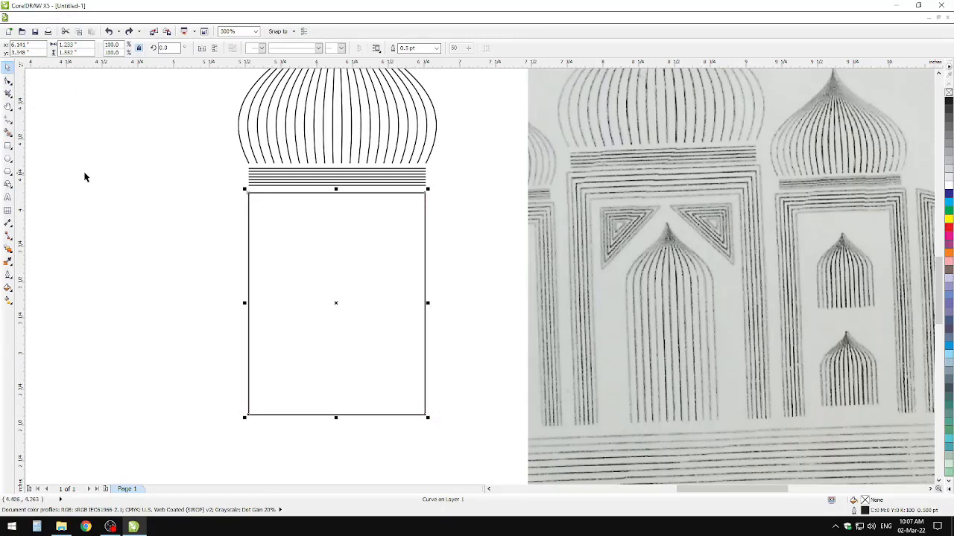
{"action": "left_click", "coordinate": [9, 120]}
{"action": "left_click", "coordinate": [8, 132]}
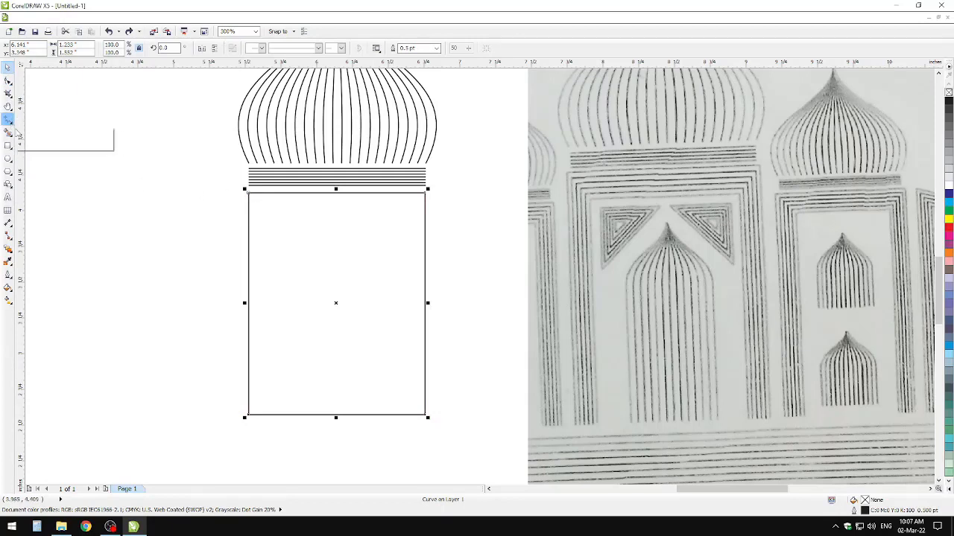
{"action": "left_click", "coordinate": [8, 131]}
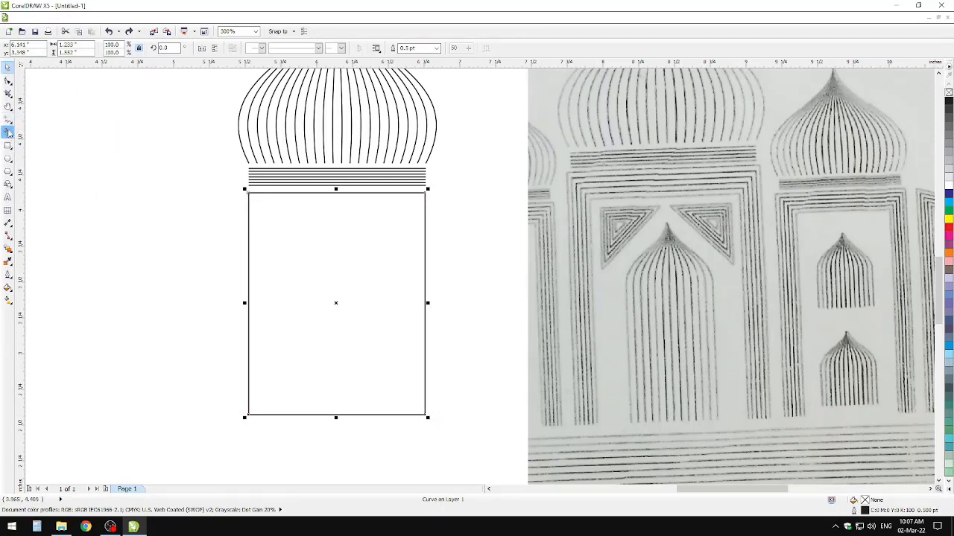
{"action": "left_click", "coordinate": [10, 121]}
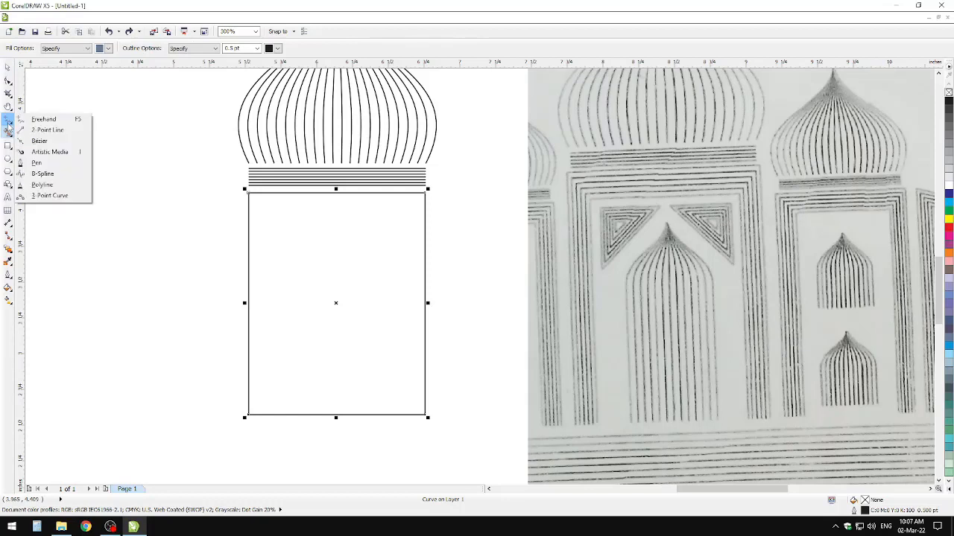
{"action": "left_click", "coordinate": [43, 163]}
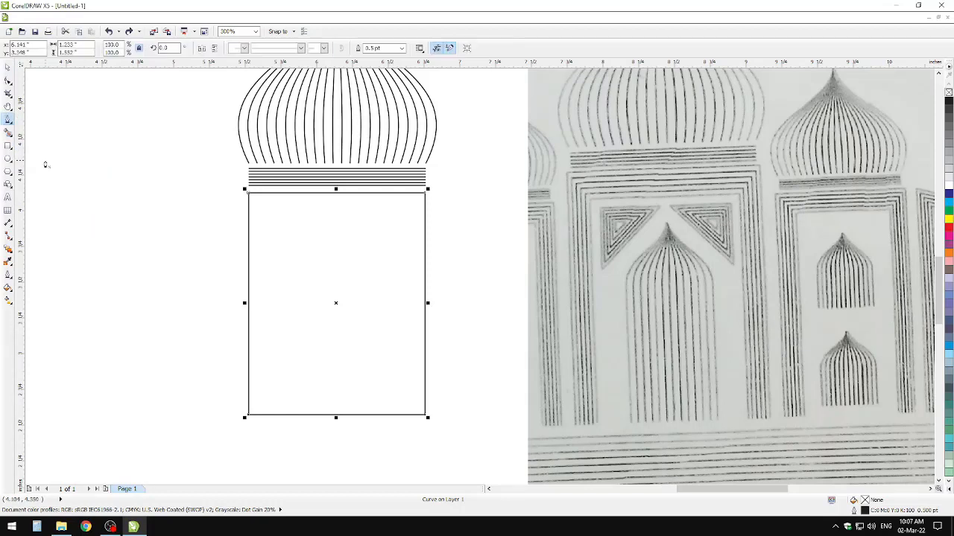
{"action": "left_click", "coordinate": [247, 417]}
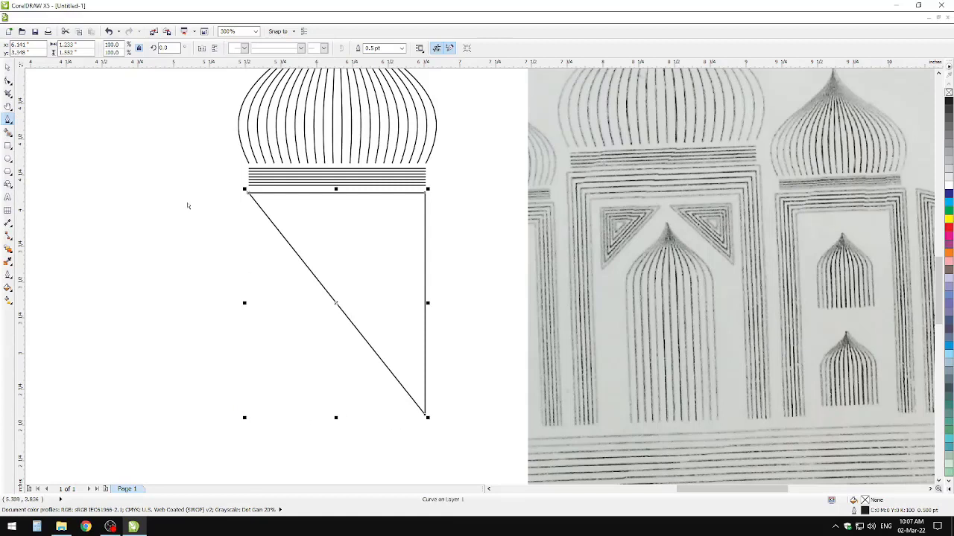
{"action": "key", "text": "ctrl+z"}
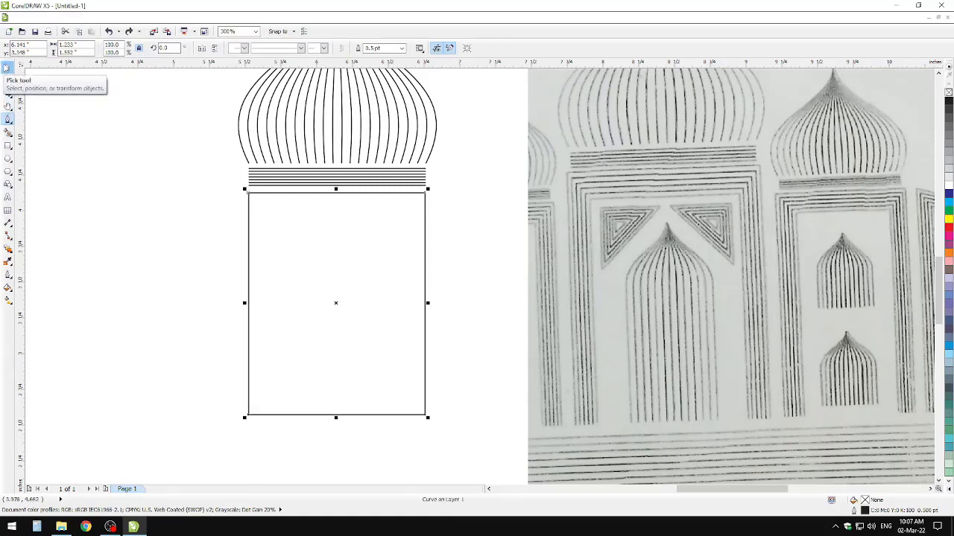
{"action": "left_click", "coordinate": [6, 67]}
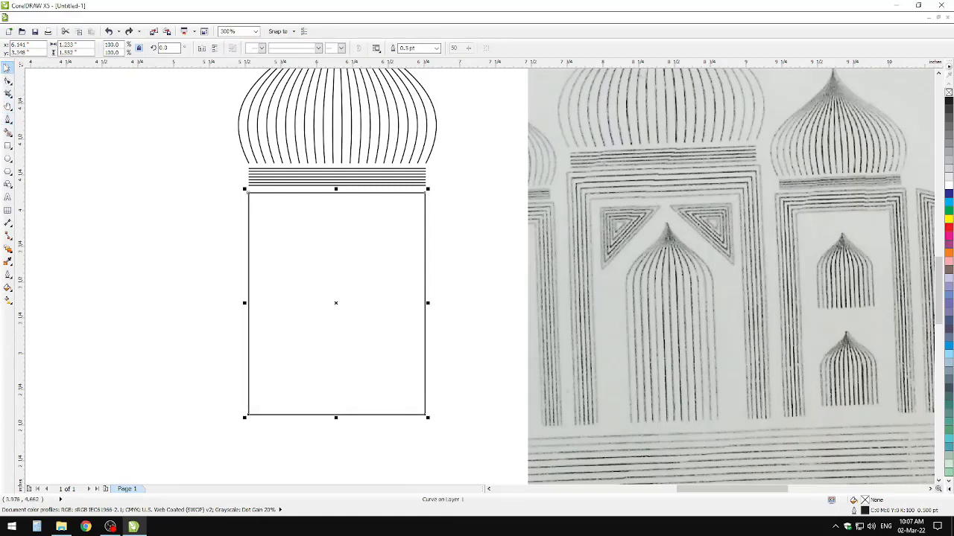
Lock the rectangle and trace its left, top and right sides with the Freehand tool, leaving the base open
{"action": "right_click", "coordinate": [293, 196]}
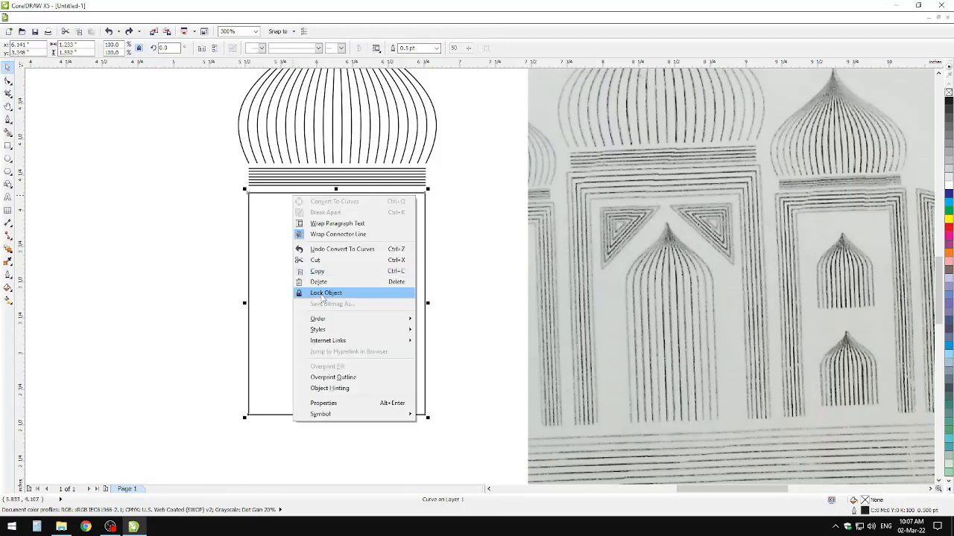
{"action": "left_click", "coordinate": [322, 293]}
{"action": "left_click", "coordinate": [7, 119]}
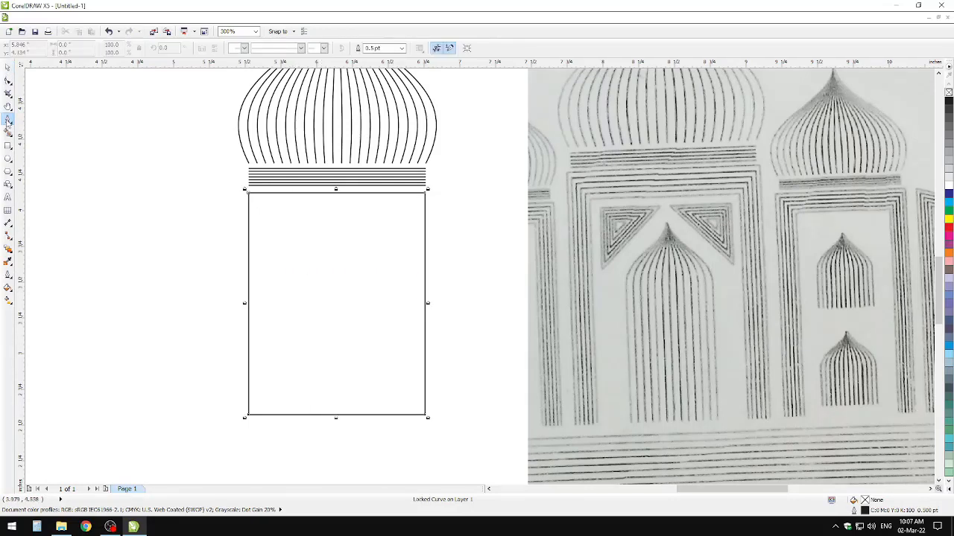
{"action": "left_click", "coordinate": [34, 120]}
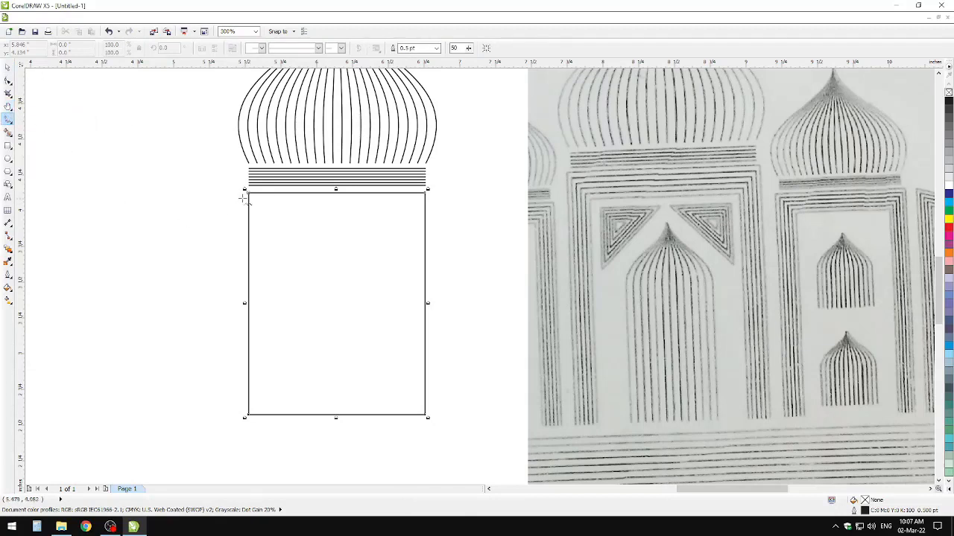
{"action": "left_click", "coordinate": [248, 415]}
{"action": "left_click", "coordinate": [249, 193]}
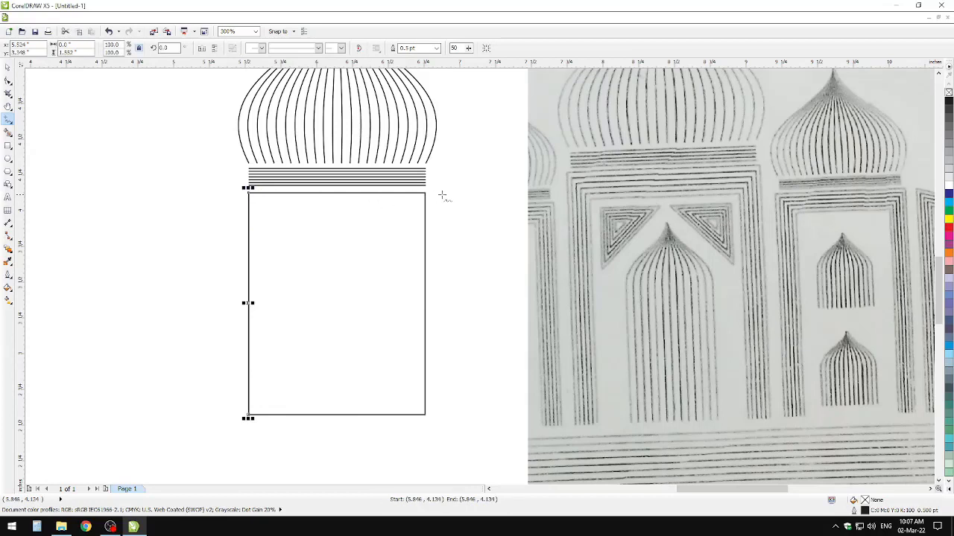
{"action": "left_click", "coordinate": [249, 193]}
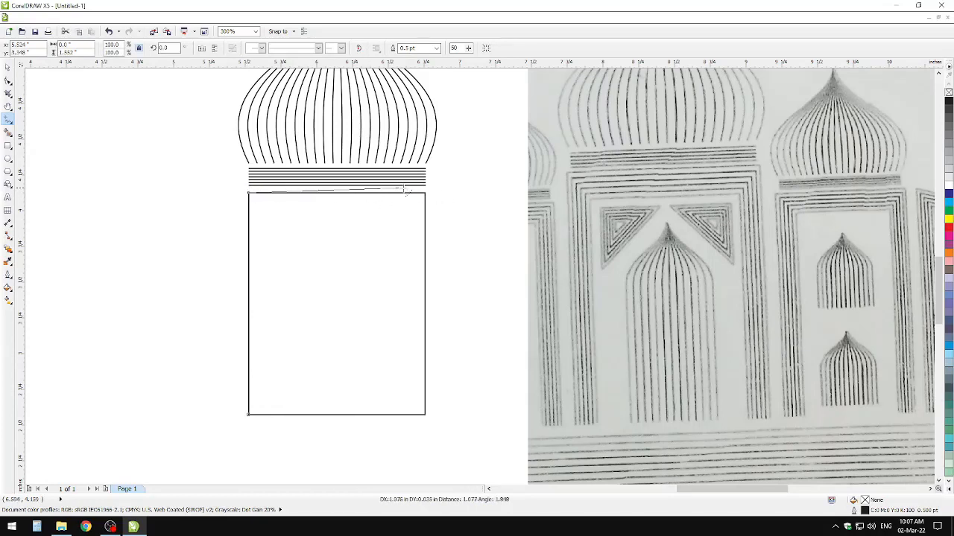
{"action": "left_click", "coordinate": [428, 195]}
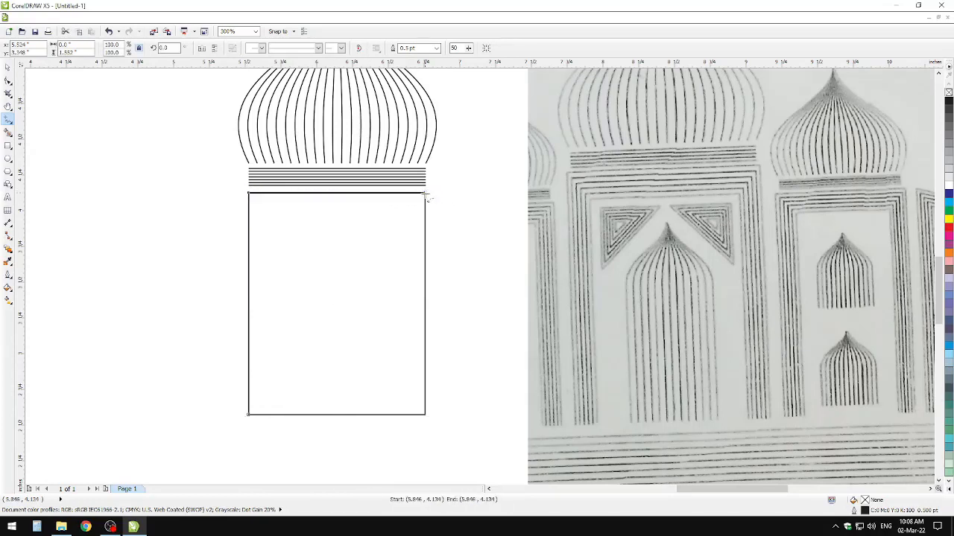
{"action": "left_click", "coordinate": [425, 195]}
{"action": "left_click", "coordinate": [426, 415]}
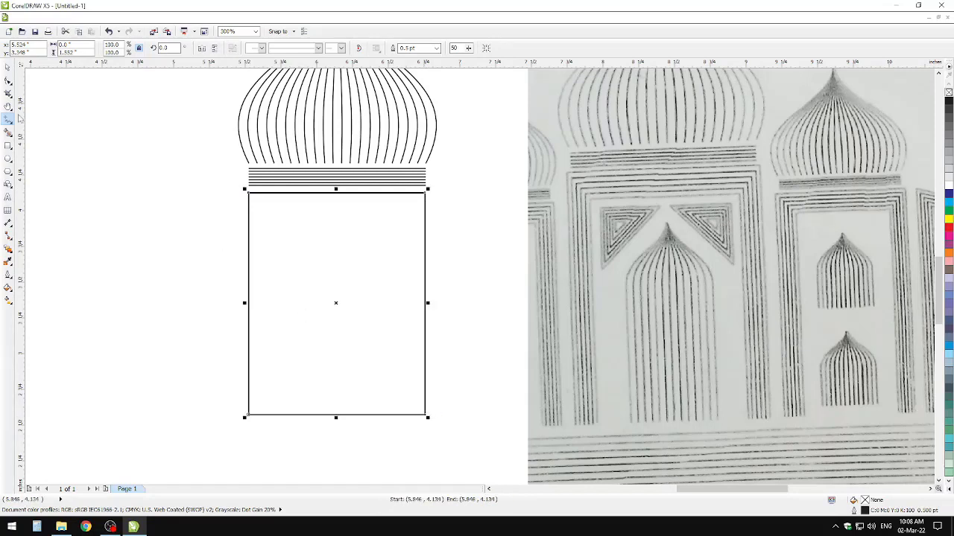
Cut the traced three-sided outline from the page, and unlock and delete the rectangle beneath it
{"action": "left_click", "coordinate": [7, 67]}
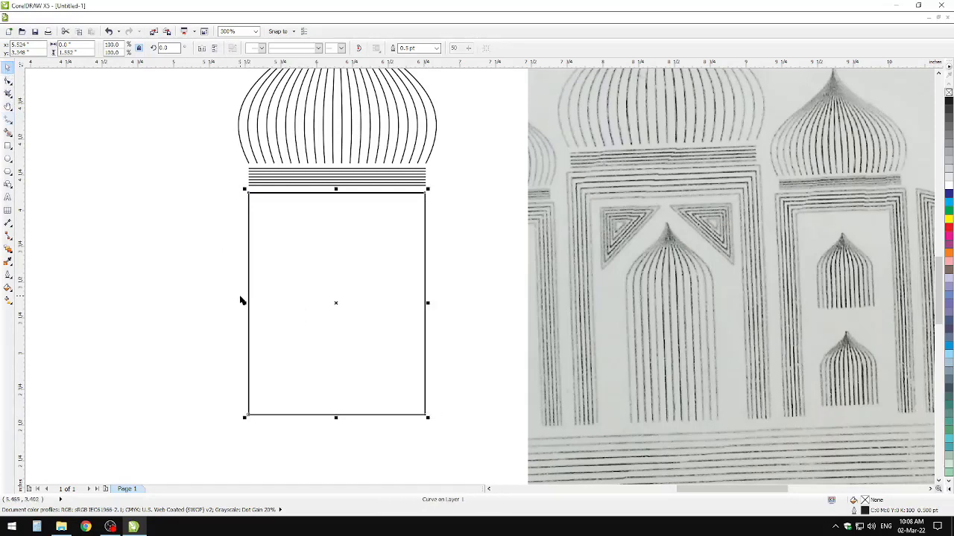
{"action": "left_click", "coordinate": [237, 291]}
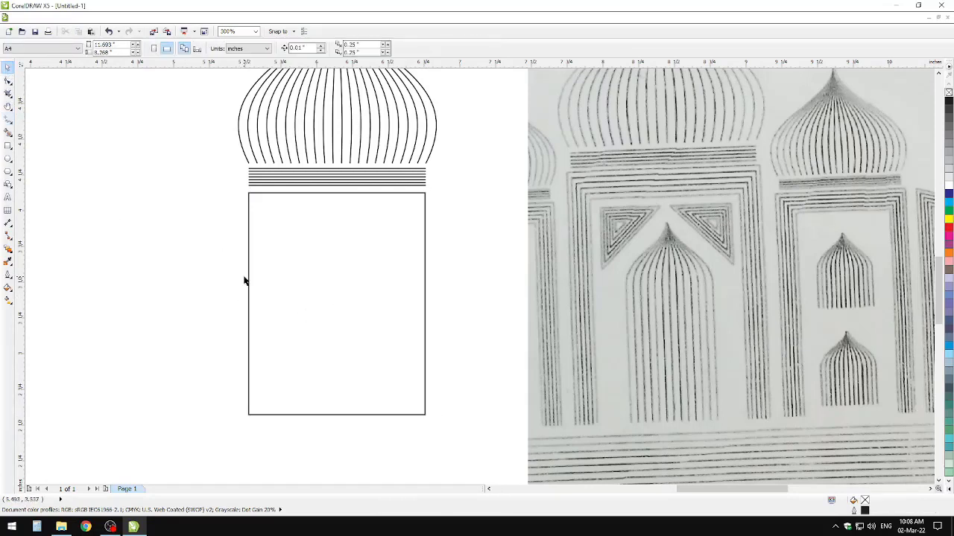
{"action": "right_click", "coordinate": [245, 278]}
{"action": "key", "text": "Escape"}
{"action": "right_click", "coordinate": [248, 267]}
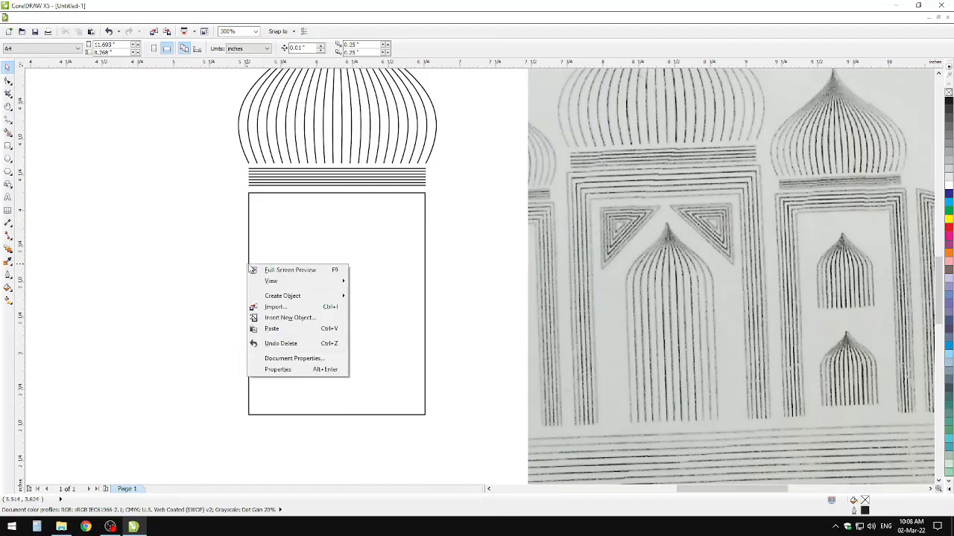
{"action": "left_click", "coordinate": [249, 240]}
{"action": "right_click", "coordinate": [250, 240]}
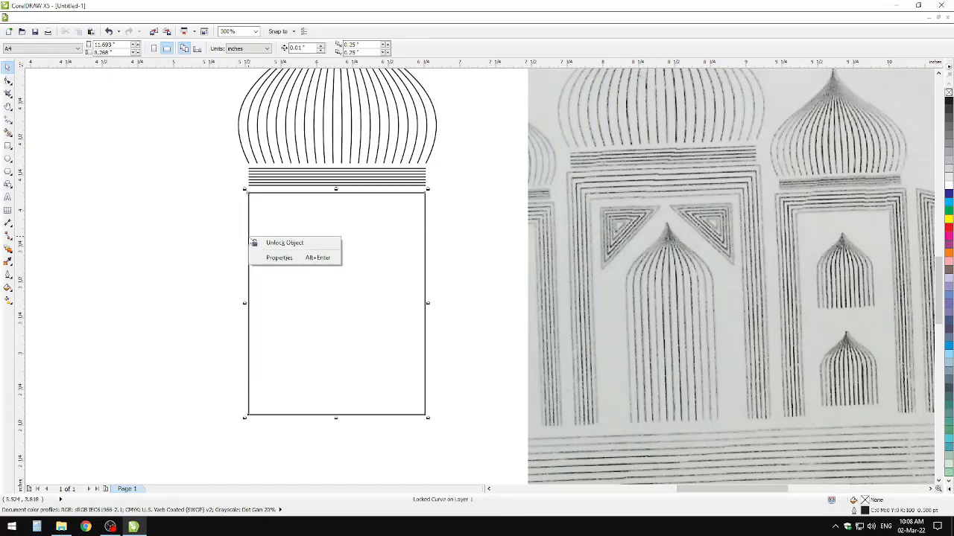
{"action": "key", "text": "Escape"}
{"action": "key", "text": "Delete"}
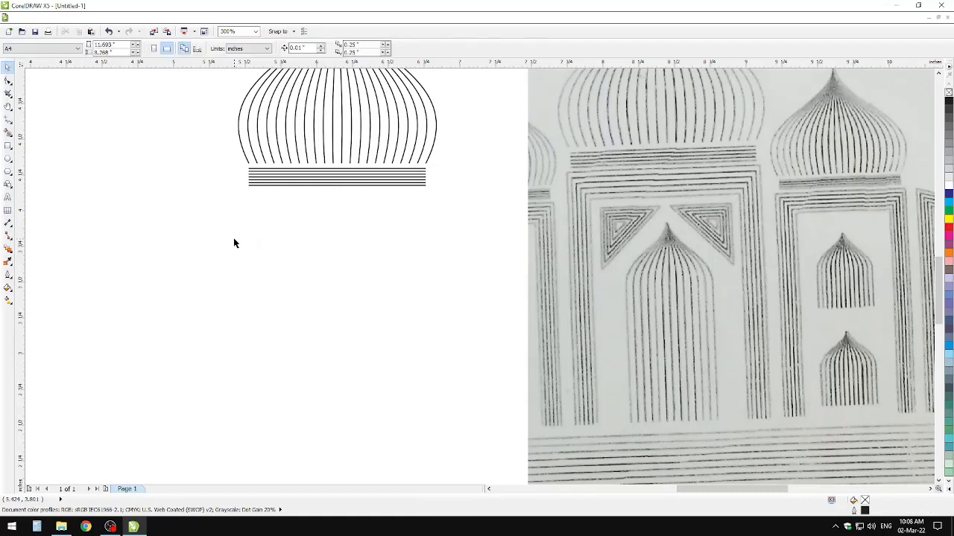
Paste the three-sided outline back and create a smaller copy inside it, about 0.913 inches wide and 1.378 inches high
{"action": "key", "text": "ctrl+z"}
{"action": "left_click", "coordinate": [217, 249]}
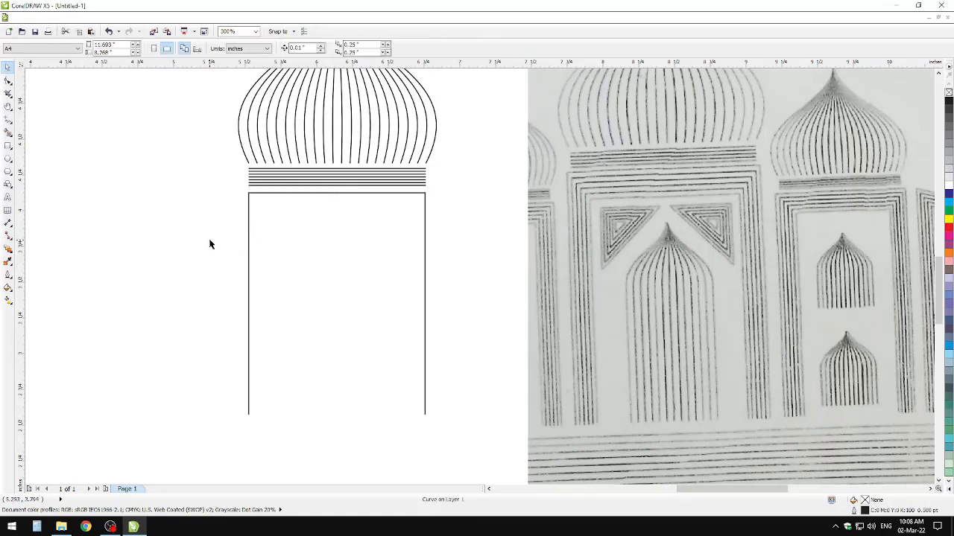
{"action": "left_click", "coordinate": [250, 282]}
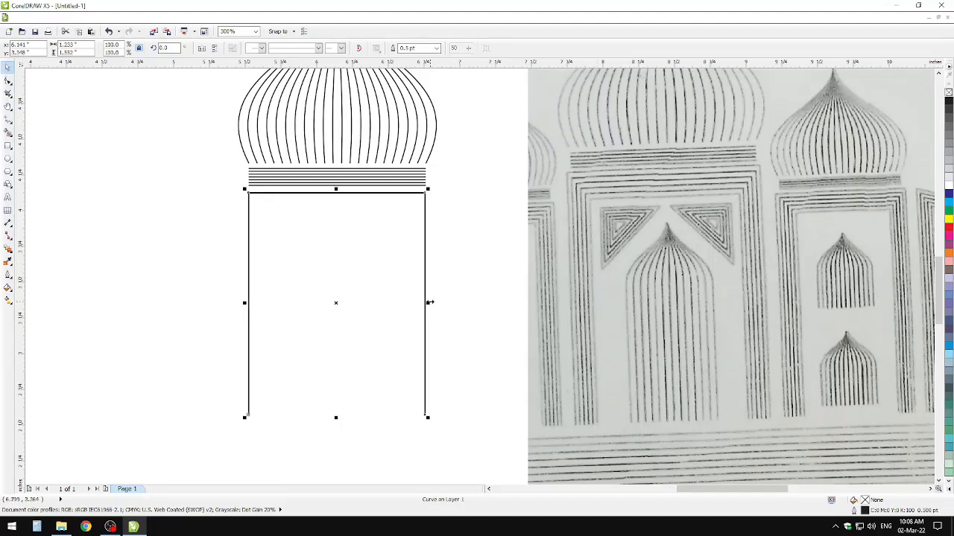
{"action": "left_click_drag", "start_coordinate": [429, 303], "coordinate": [406, 303]}
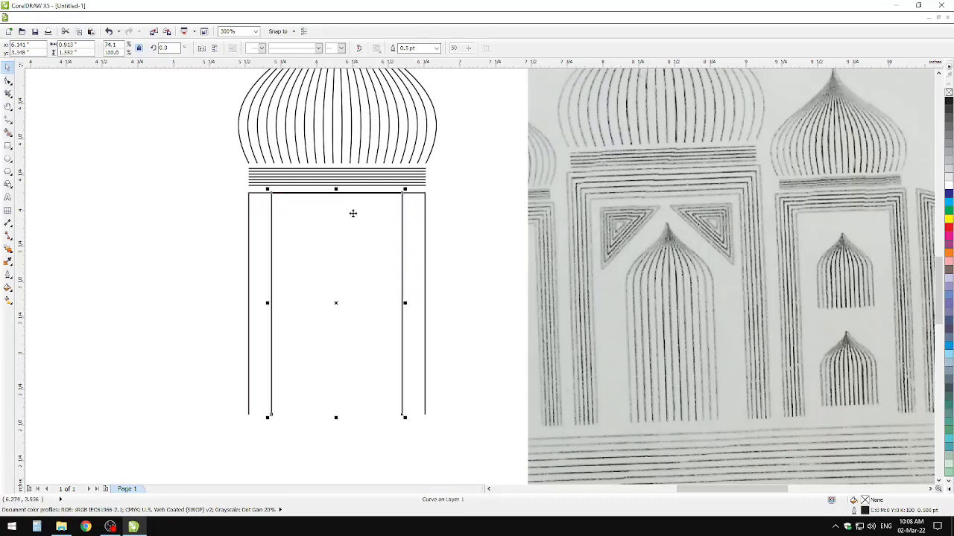
{"action": "left_click_drag", "start_coordinate": [336, 191], "coordinate": [337, 218]}
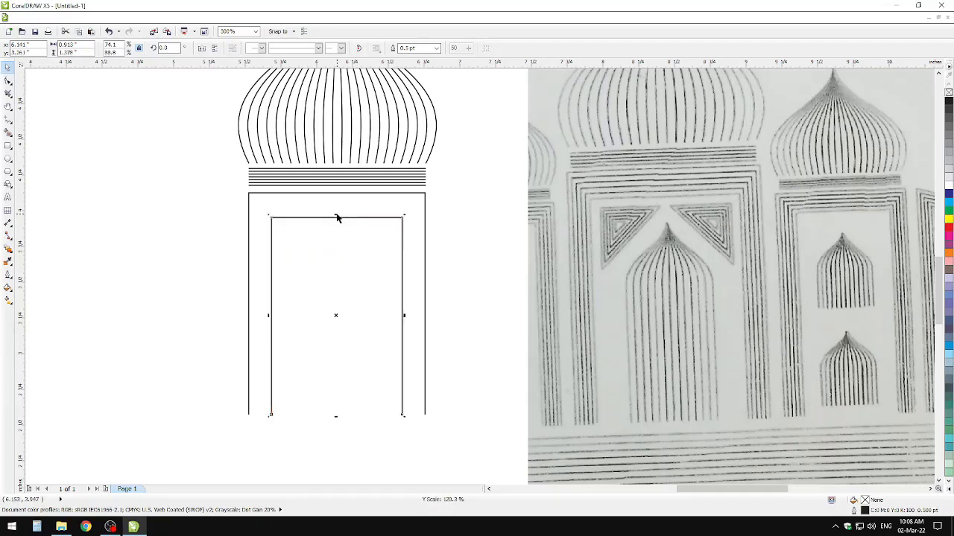
Blend the outer and inner three-sided outlines with 5 steps to form the door frame
{"action": "left_click", "coordinate": [314, 201]}
{"action": "left_click_drag", "start_coordinate": [248, 198], "coordinate": [458, 455]}
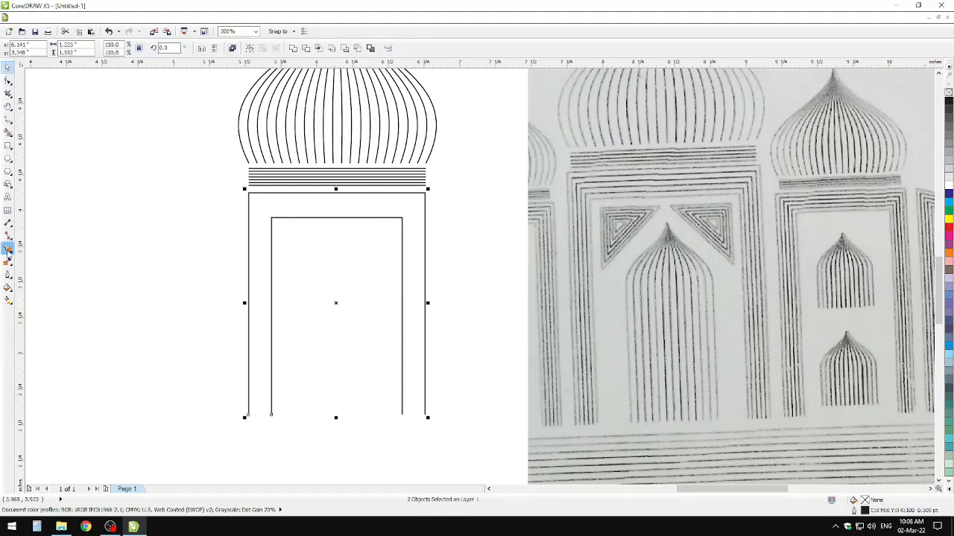
{"action": "left_click", "coordinate": [8, 248]}
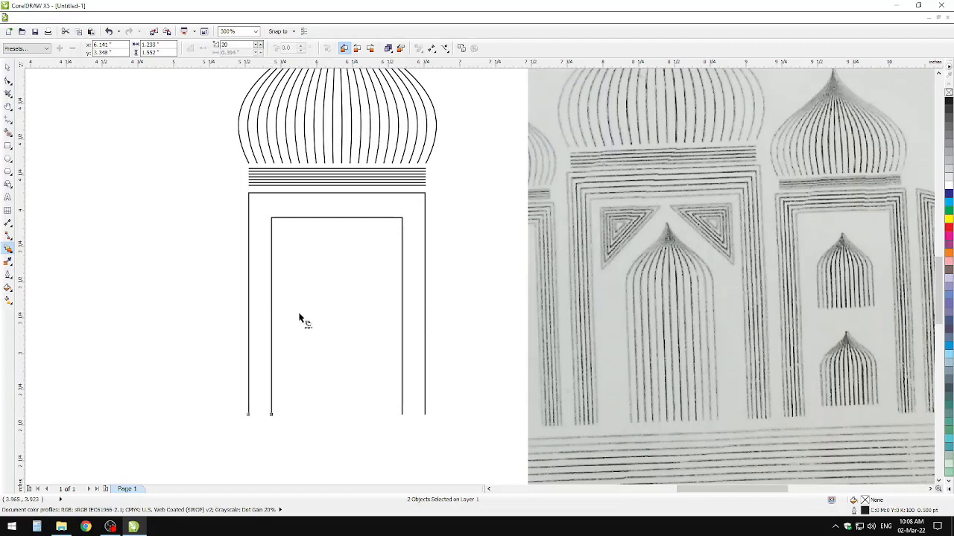
{"action": "left_click_drag", "start_coordinate": [251, 314], "coordinate": [310, 313]}
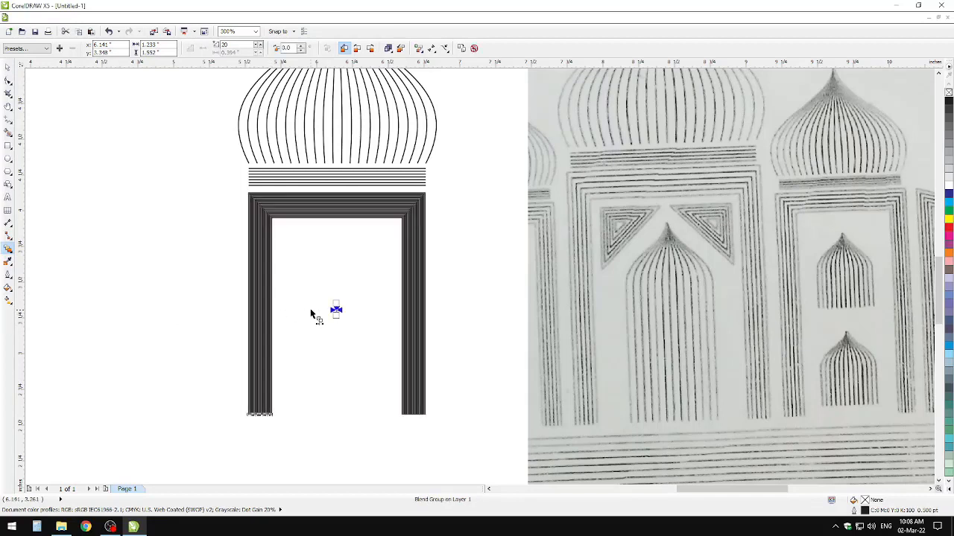
{"action": "type", "text": "5"}
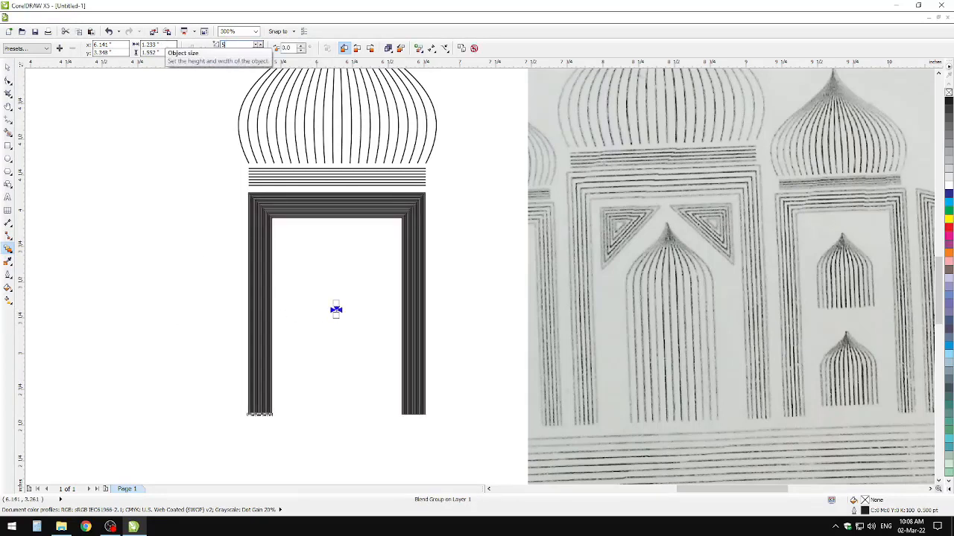
{"action": "key", "text": "Return"}
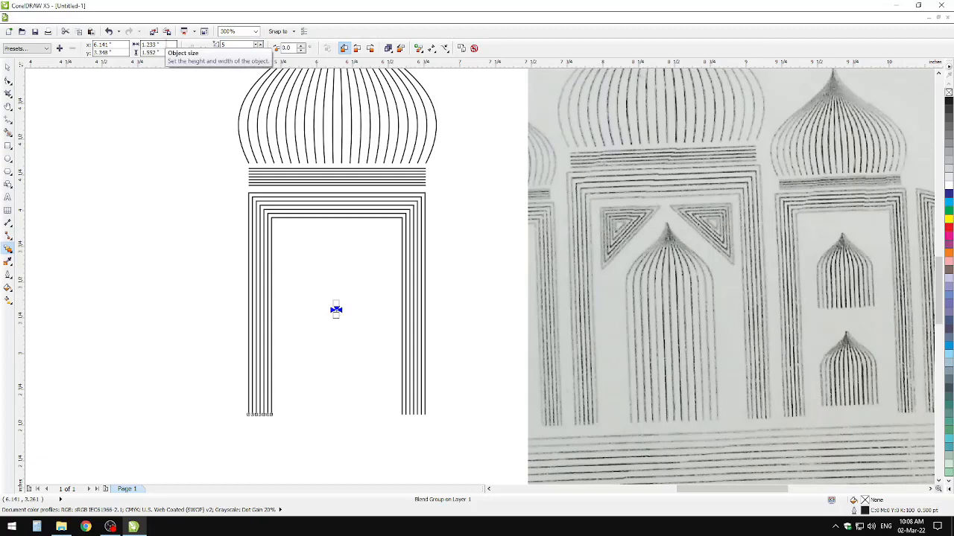
{"action": "left_click", "coordinate": [8, 67]}
{"action": "left_click", "coordinate": [100, 139]}
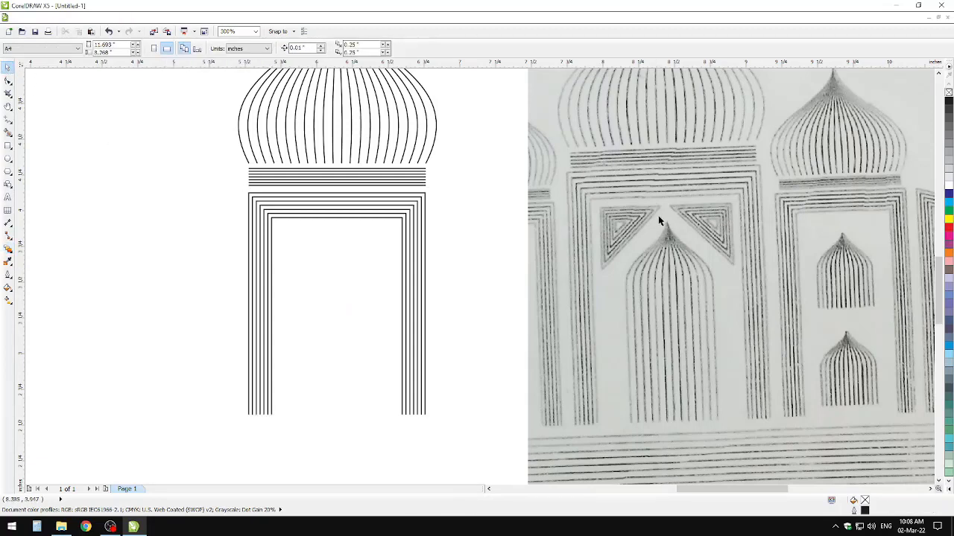
Draw a square of about 0.34 inches inside the upper-left corner of the door frame
{"action": "left_click", "coordinate": [7, 146]}
{"action": "mouse_move", "coordinate": [294, 255]}
{"action": "left_mouse_down"}
{"action": "mouse_move", "coordinate": [319, 284]}
{"action": "mouse_move", "coordinate": [325, 268]}
{"action": "left_mouse_up"}
{"action": "left_click", "coordinate": [8, 67]}
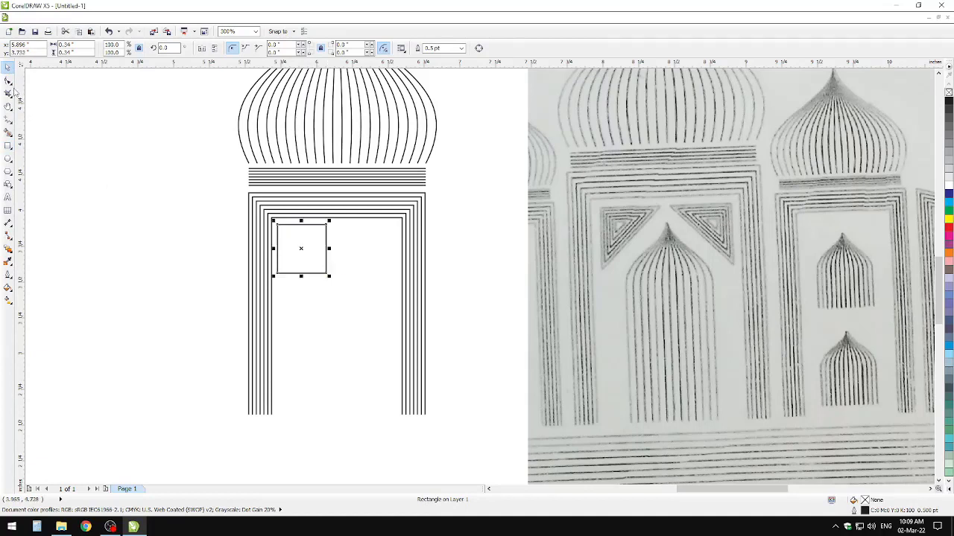
Convert the square to curves and delete its lower-right node to form a right triangle
{"action": "left_click", "coordinate": [8, 80]}
{"action": "key", "text": "ctrl+q"}
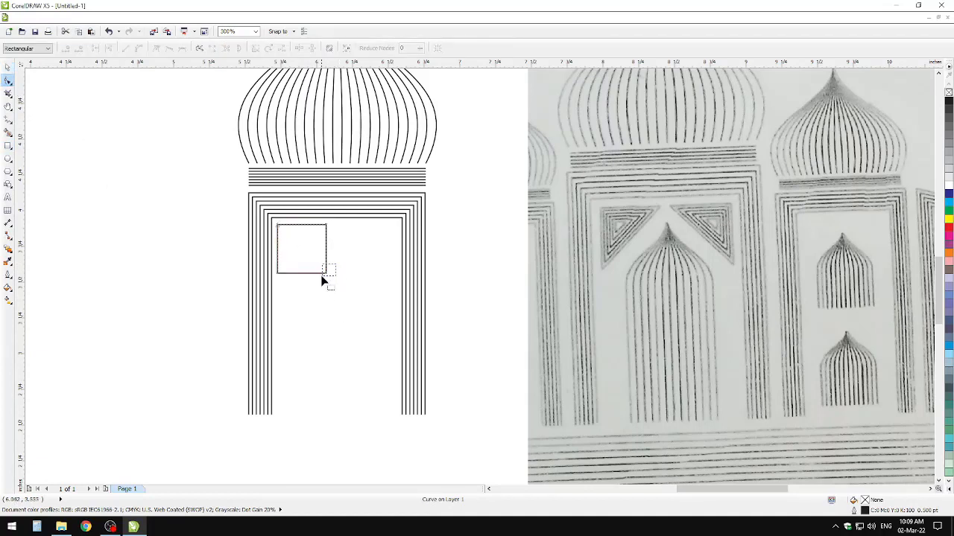
{"action": "left_click_drag", "start_coordinate": [321, 275], "coordinate": [319, 283]}
{"action": "key", "text": "Delete"}
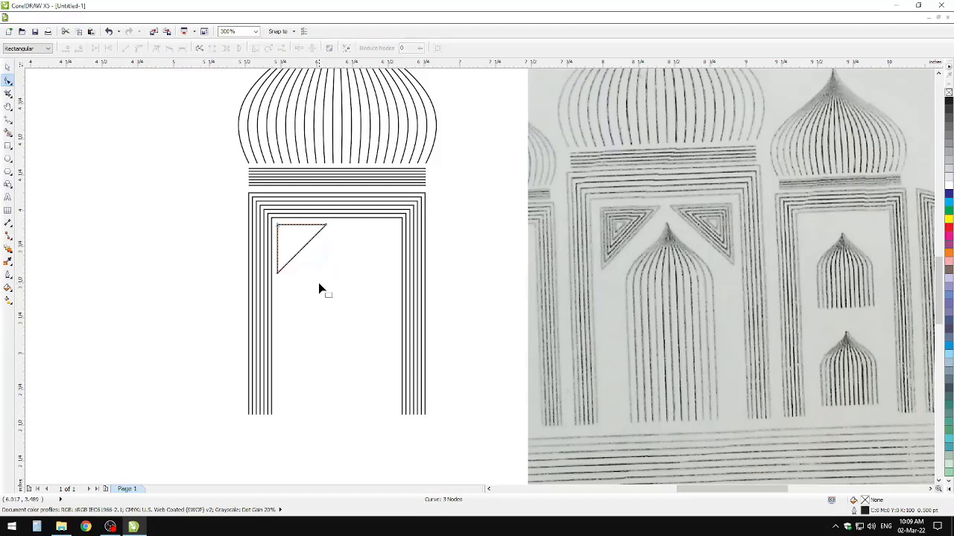
{"action": "left_click", "coordinate": [7, 67]}
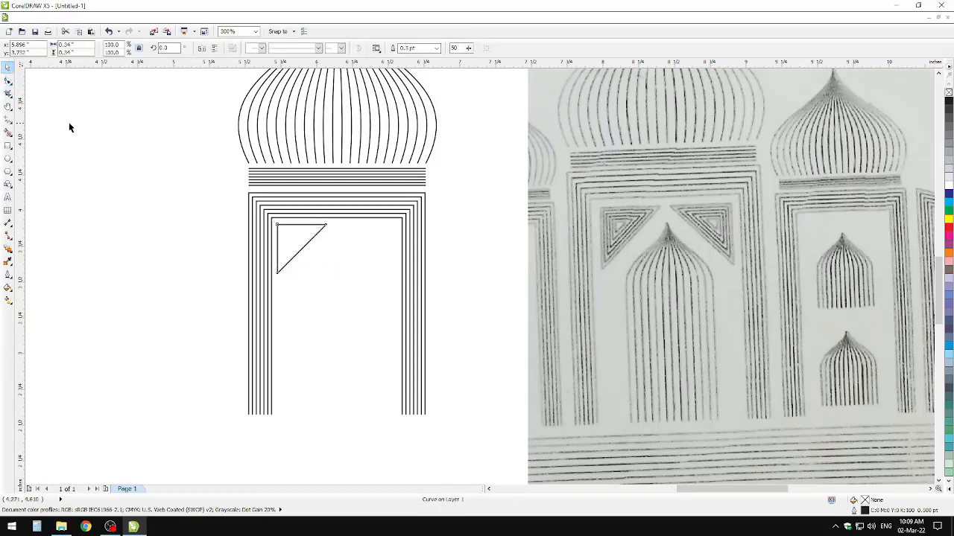
{"action": "left_click", "coordinate": [70, 124]}
Create a reduced copy of the triangle about its centre, about 0.151 inches wide and high
{"action": "left_click", "coordinate": [301, 253]}
{"action": "scroll", "coordinate": [301, 248], "scroll_direction": "up", "scroll_amount": 1}
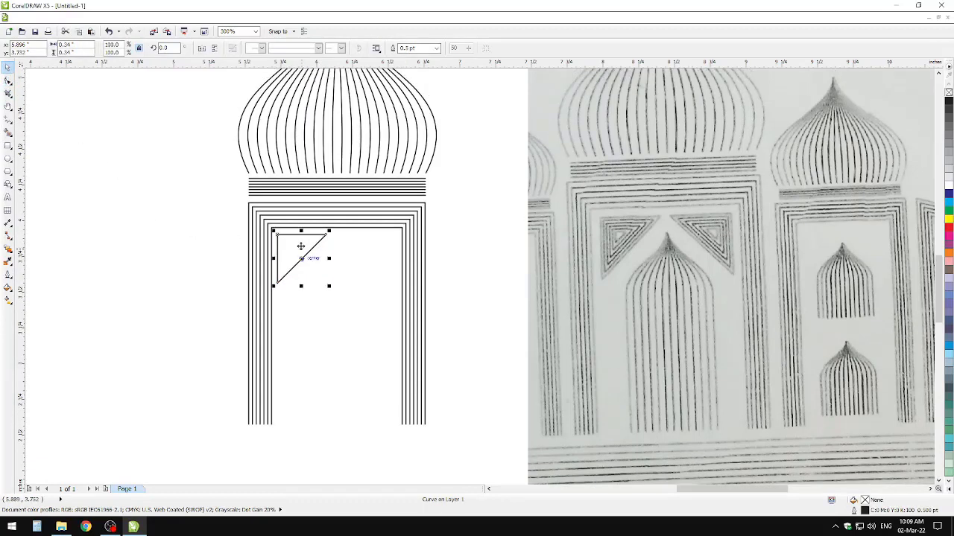
{"action": "scroll", "coordinate": [301, 247], "scroll_direction": "up", "scroll_amount": 2}
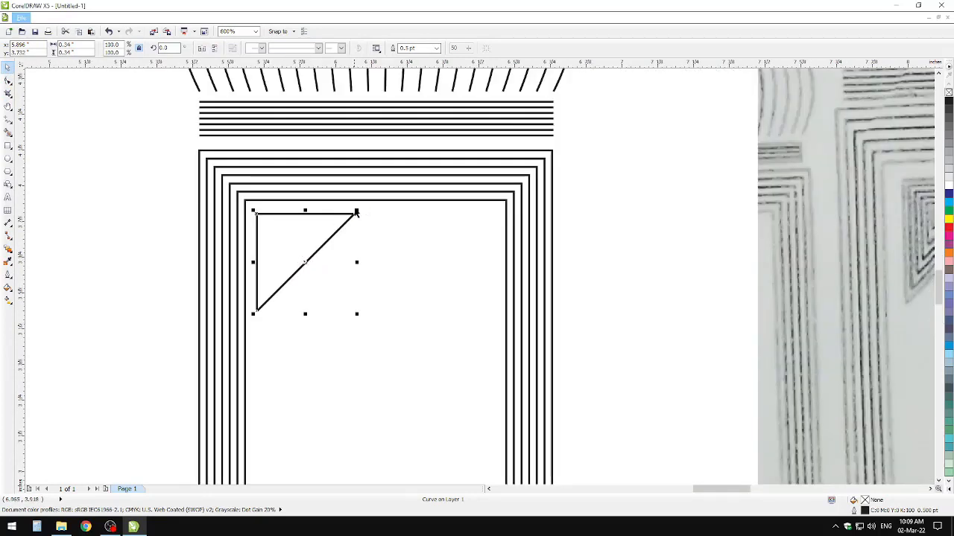
{"action": "left_click_drag", "start_coordinate": [358, 211], "coordinate": [326, 236]}
{"action": "key", "text": "ctrl+z"}
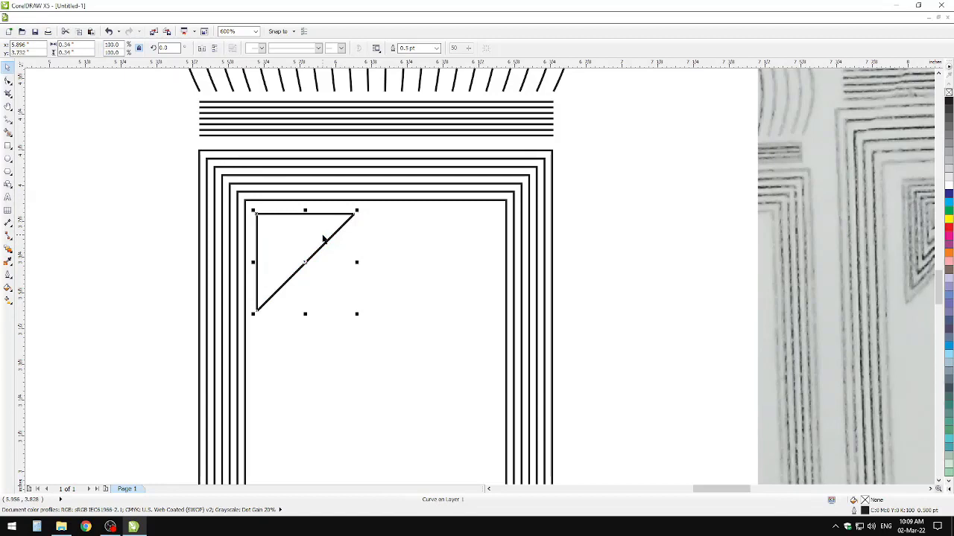
{"action": "left_click_drag", "start_coordinate": [358, 211], "coordinate": [328, 229]}
{"action": "left_click", "coordinate": [336, 258]}
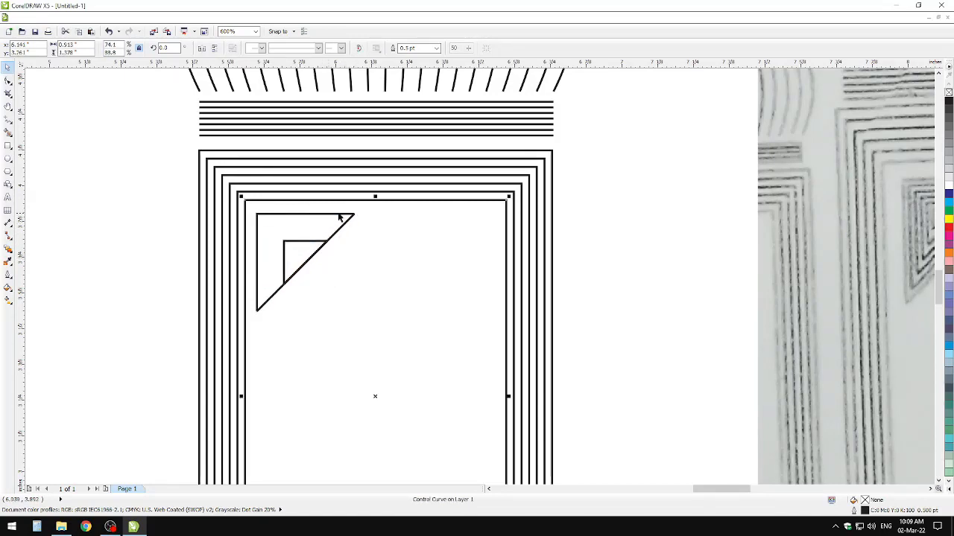
{"action": "left_click", "coordinate": [255, 208]}
{"action": "left_click", "coordinate": [255, 212]}
{"action": "left_click", "coordinate": [255, 212]}
{"action": "left_click_drag", "start_coordinate": [275, 219], "coordinate": [289, 246]}
{"action": "key", "text": "ctrl+z"}
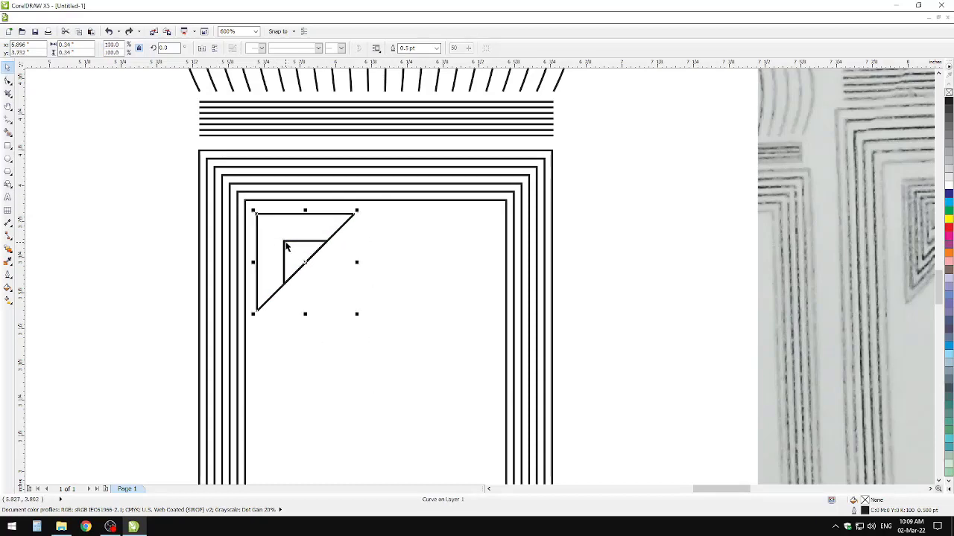
Move the small triangle up and left so it sits centred inside the large triangle
{"action": "left_click", "coordinate": [290, 242], "text": "shift"}
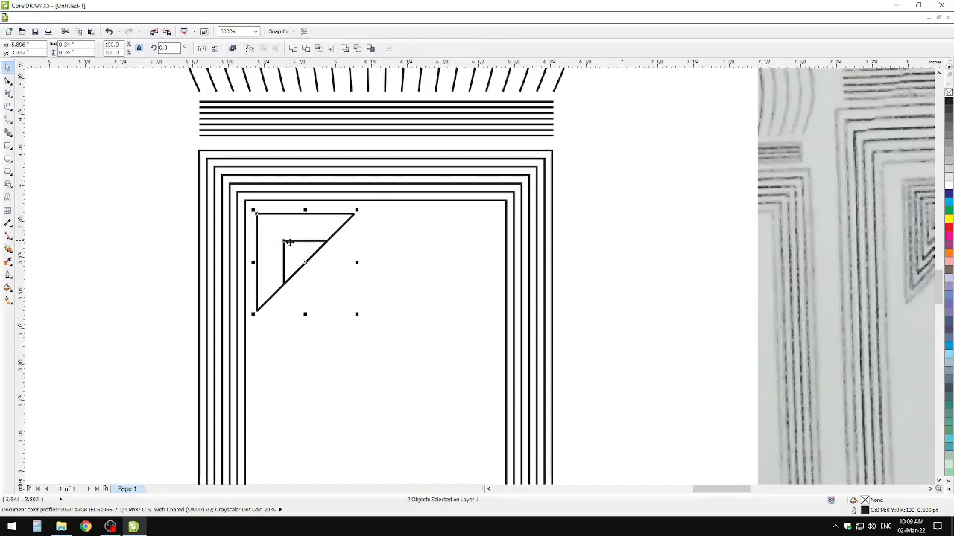
{"action": "left_click", "coordinate": [333, 280]}
{"action": "left_click", "coordinate": [289, 247]}
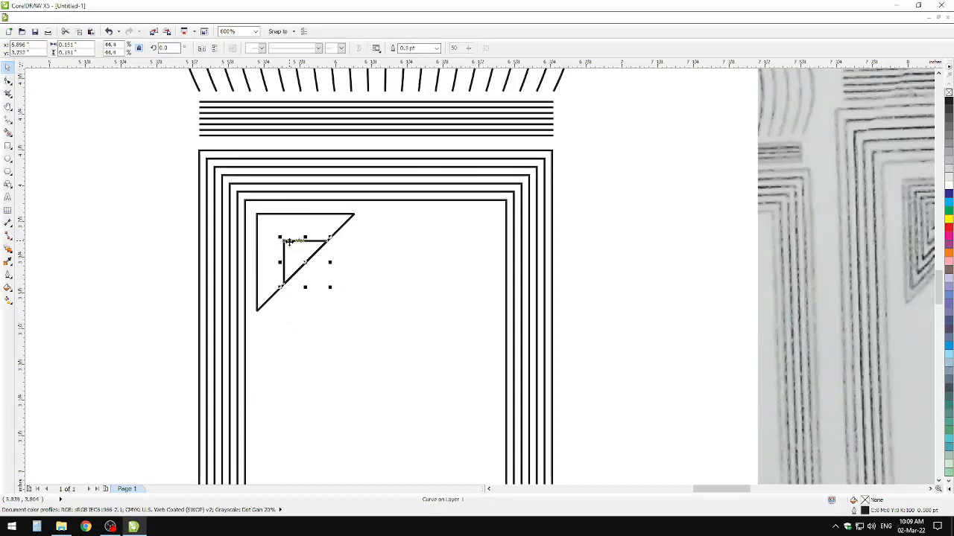
{"action": "mouse_move", "coordinate": [288, 240]}
{"action": "left_mouse_down"}
{"action": "mouse_move", "coordinate": [275, 232]}
{"action": "mouse_move", "coordinate": [303, 244]}
{"action": "left_mouse_up"}
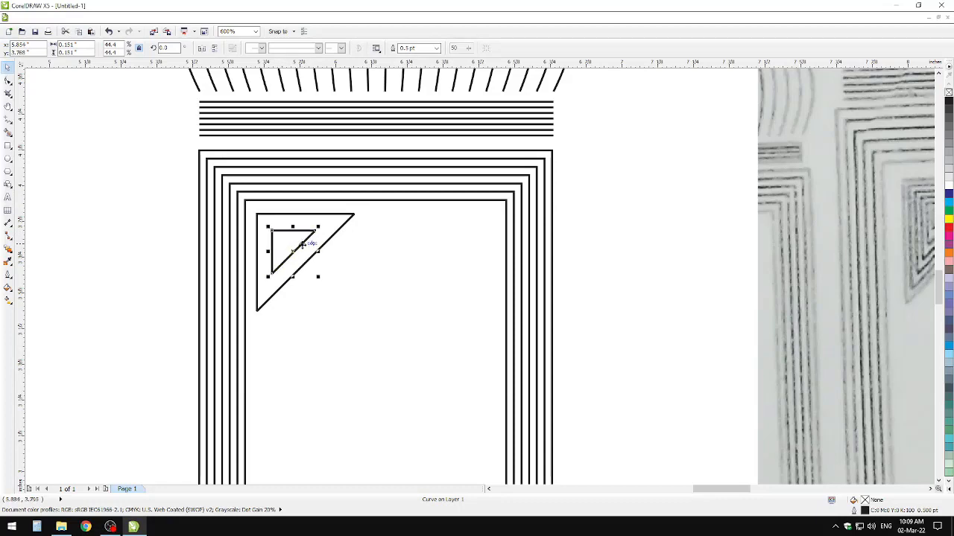
Select the small and large triangles and blend them into a set of nested triangles
{"action": "left_click", "coordinate": [258, 223]}
{"action": "left_click", "coordinate": [254, 214]}
{"action": "left_click", "coordinate": [249, 207]}
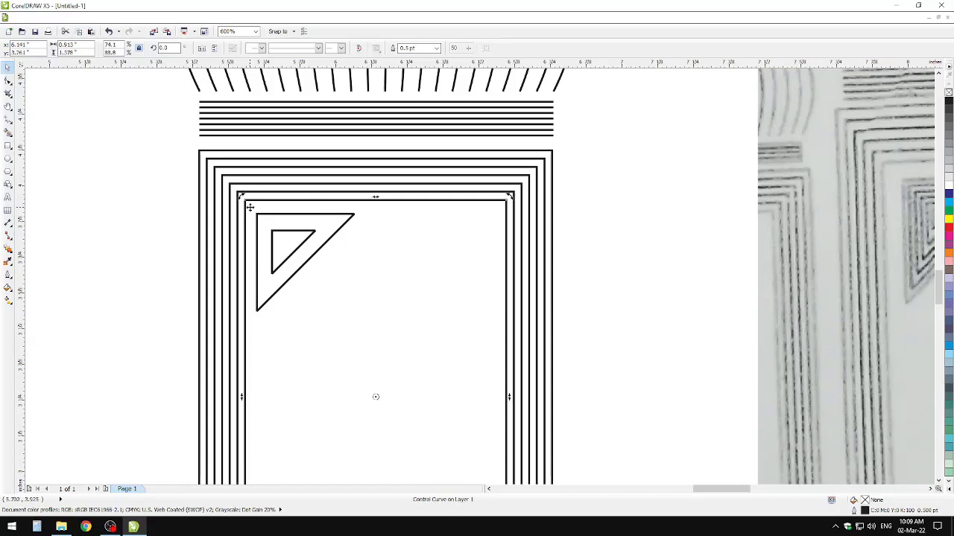
{"action": "left_click", "coordinate": [289, 256]}
{"action": "left_click", "coordinate": [303, 266], "text": "shift"}
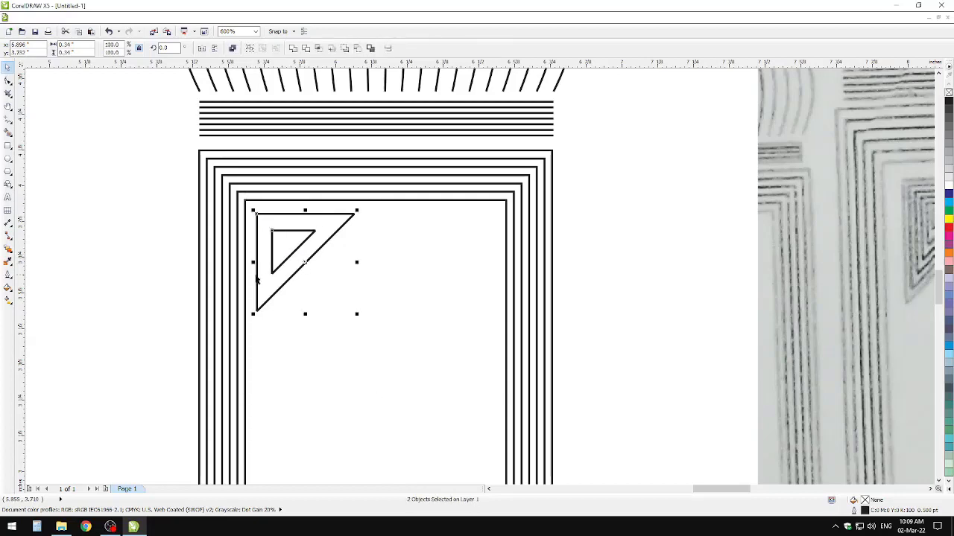
{"action": "left_click", "coordinate": [8, 248]}
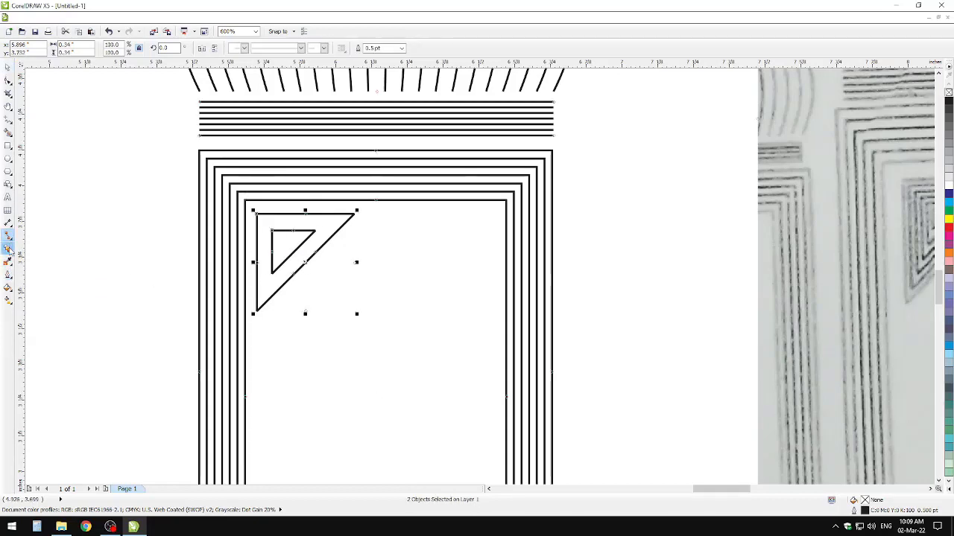
{"action": "left_click_drag", "start_coordinate": [281, 264], "coordinate": [295, 278]}
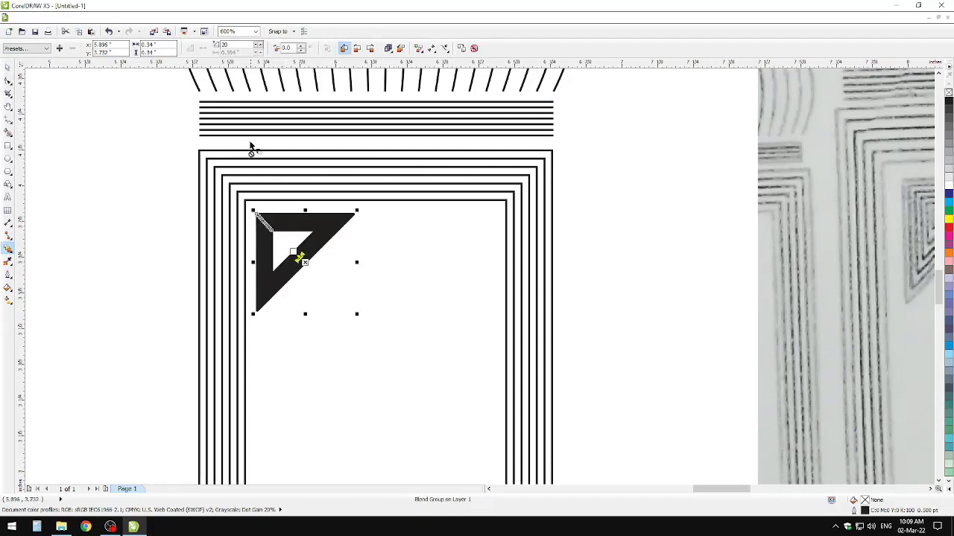
Set the triangle blend to 5 steps, reduce it to 3 steps, and deselect it
{"action": "type", "text": "5"}
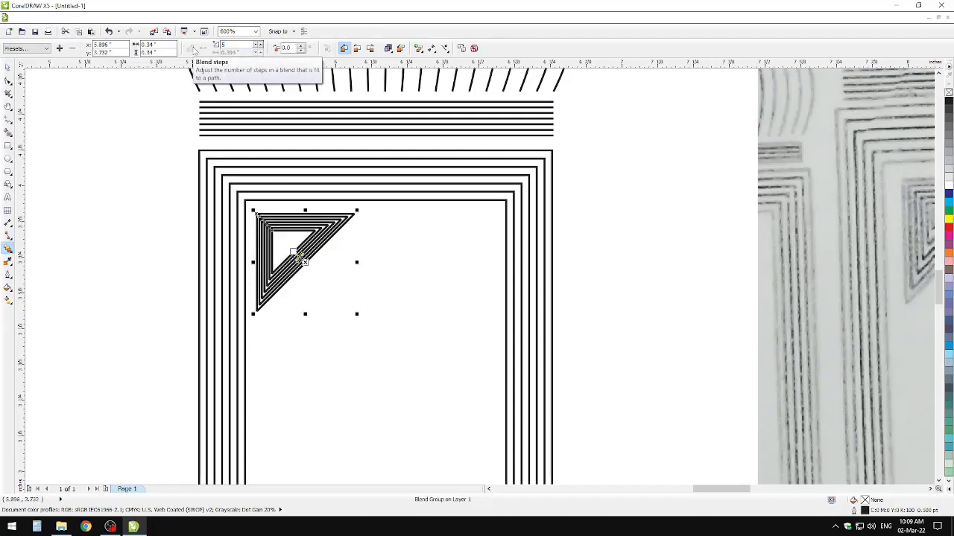
{"action": "key", "text": "Return"}
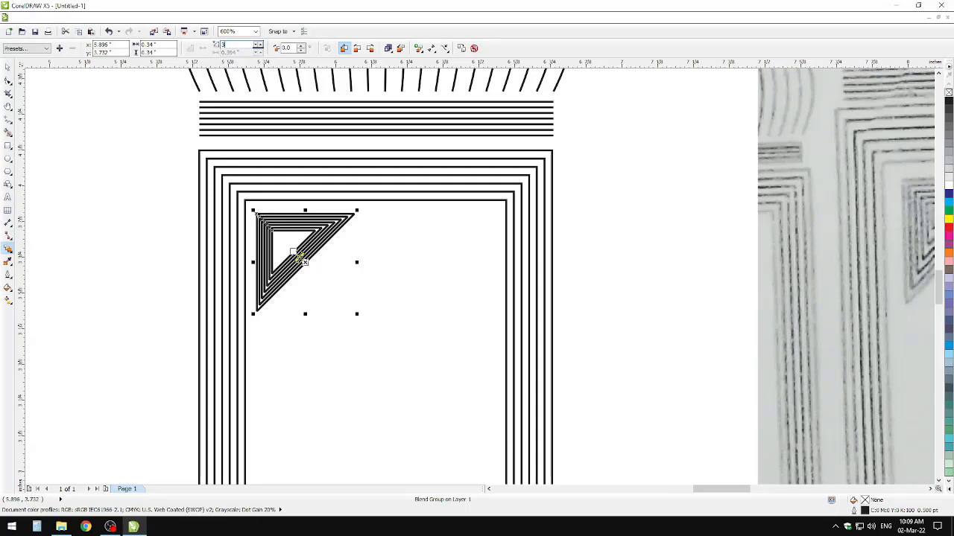
{"action": "key", "text": "Return"}
{"action": "left_click", "coordinate": [8, 67]}
{"action": "left_click", "coordinate": [126, 199]}
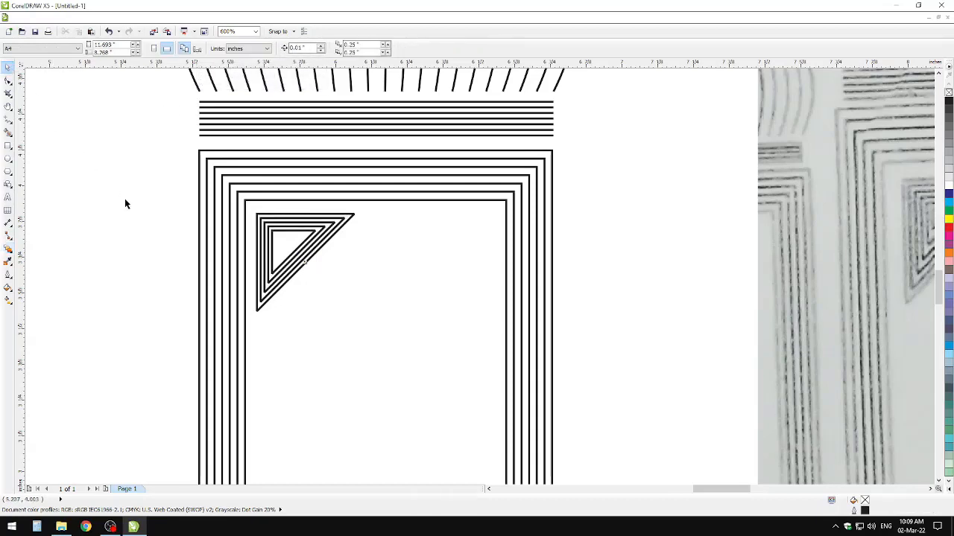
{"action": "scroll", "coordinate": [128, 205], "scroll_direction": "down", "scroll_amount": 2}
{"action": "left_click", "coordinate": [281, 182]}
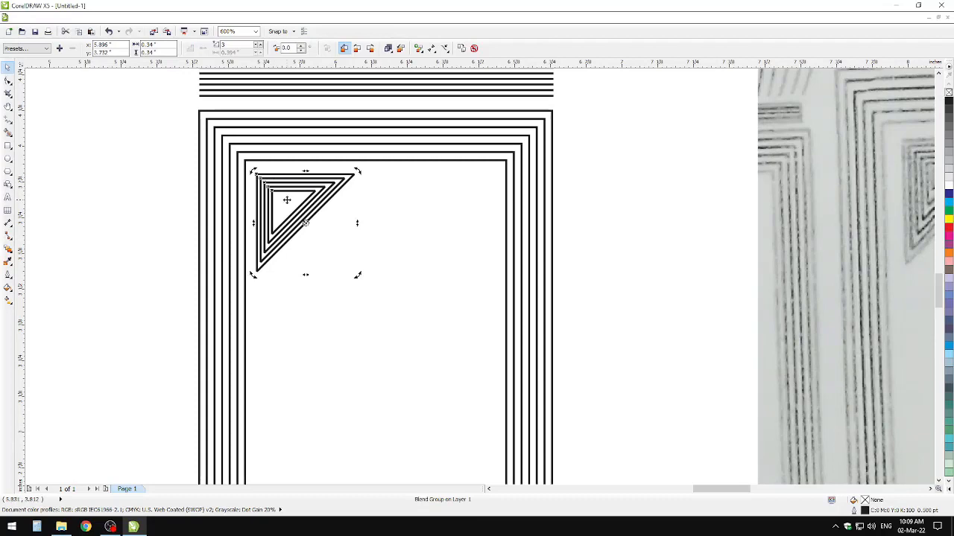
{"action": "left_click_drag", "start_coordinate": [299, 207], "coordinate": [427, 200]}
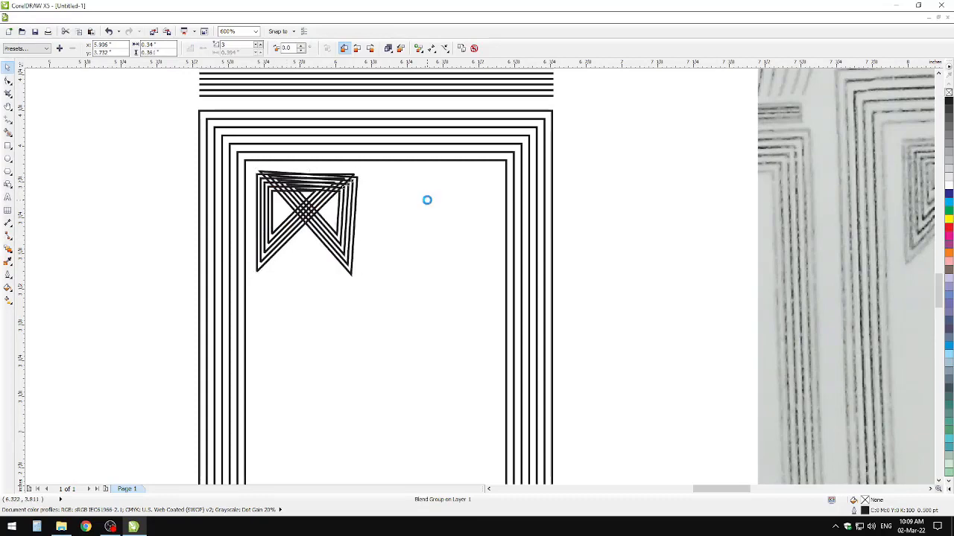
{"action": "key", "text": "ctrl+z"}
Place a copy of the blended triangle level with the original, inside the upper-right corner of the door frame
{"action": "left_click", "coordinate": [317, 212]}
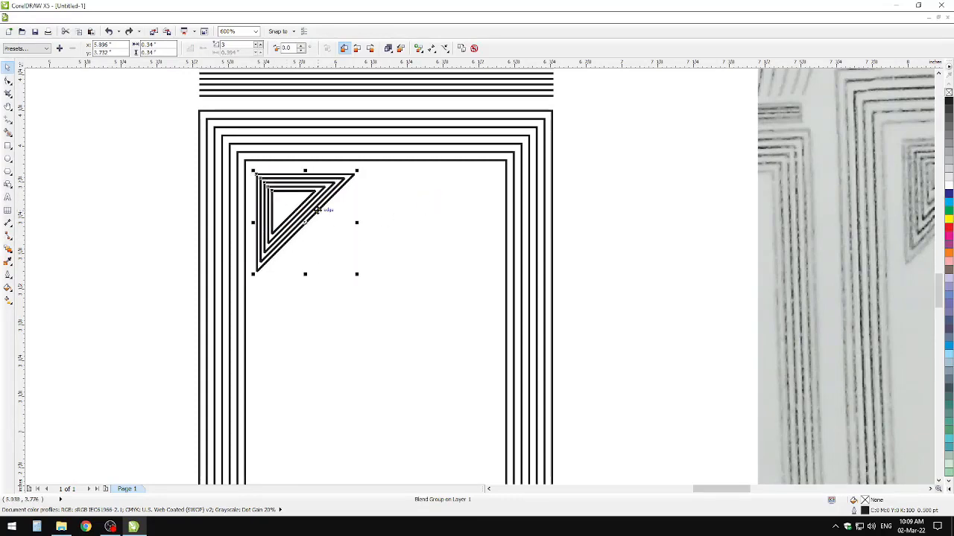
{"action": "left_click_drag", "start_coordinate": [316, 212], "coordinate": [462, 207]}
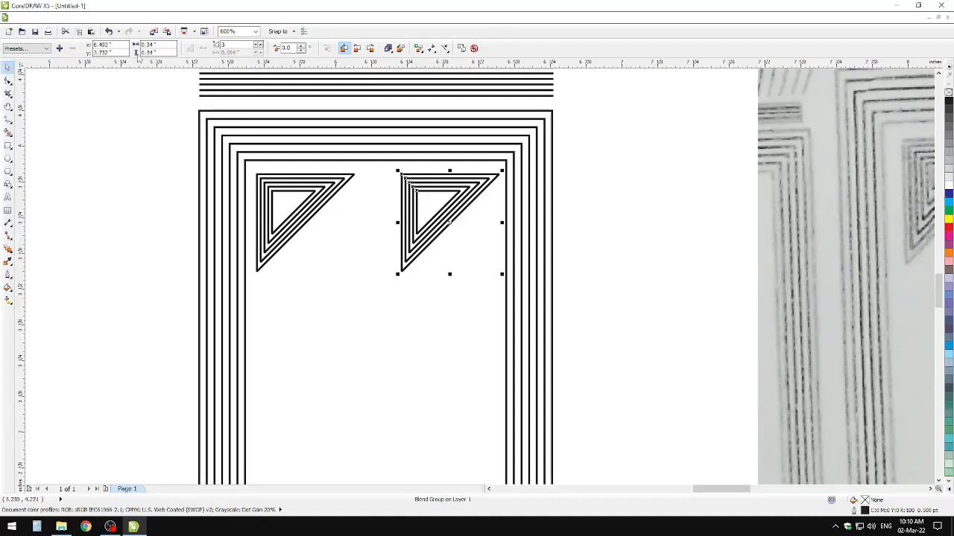
{"action": "right_click", "coordinate": [467, 201]}
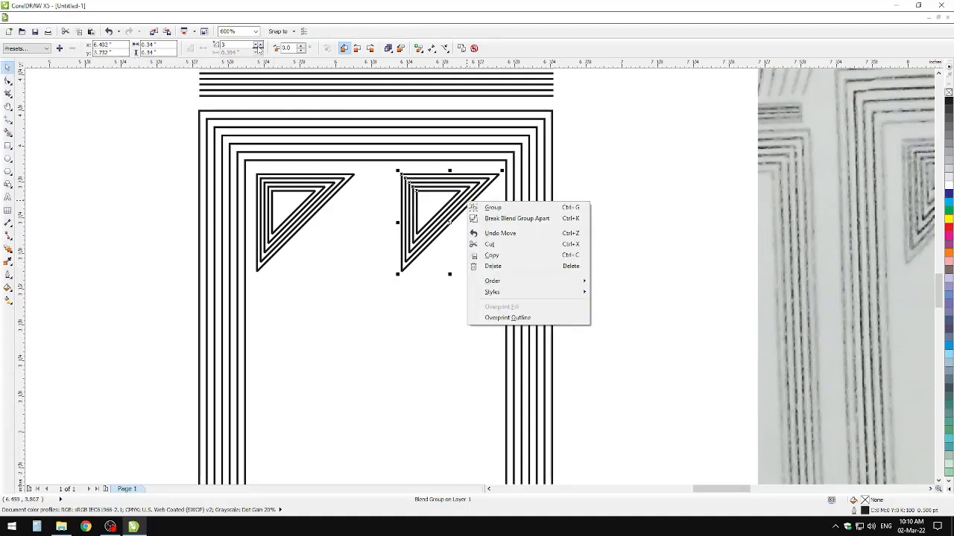
{"action": "left_click", "coordinate": [433, 209]}
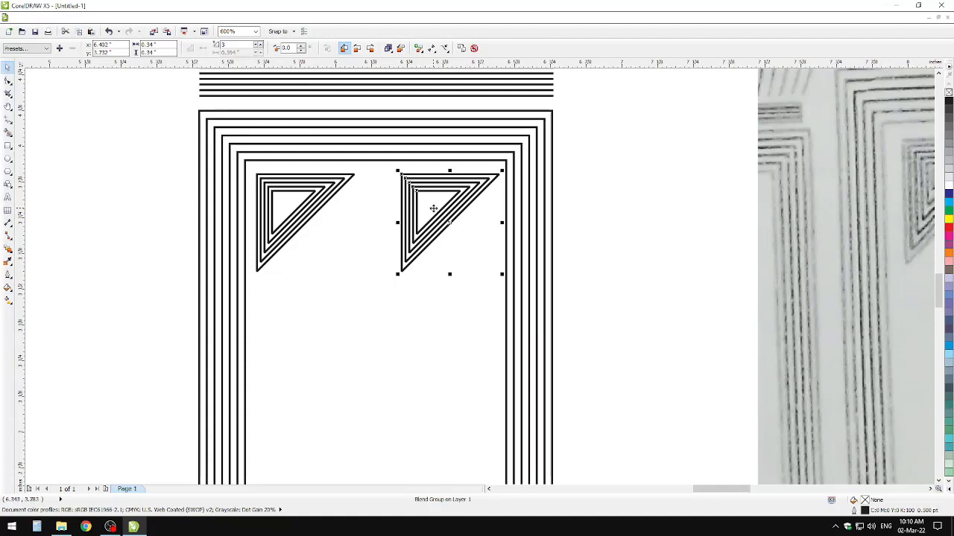
Rotate the copied triangle blend to 270 degrees so its right angle fits the door frame's upper-right corner, and deselect it
{"action": "left_click", "coordinate": [493, 179]}
{"action": "left_click_drag", "start_coordinate": [501, 173], "coordinate": [479, 247]}
{"action": "left_click", "coordinate": [619, 226]}
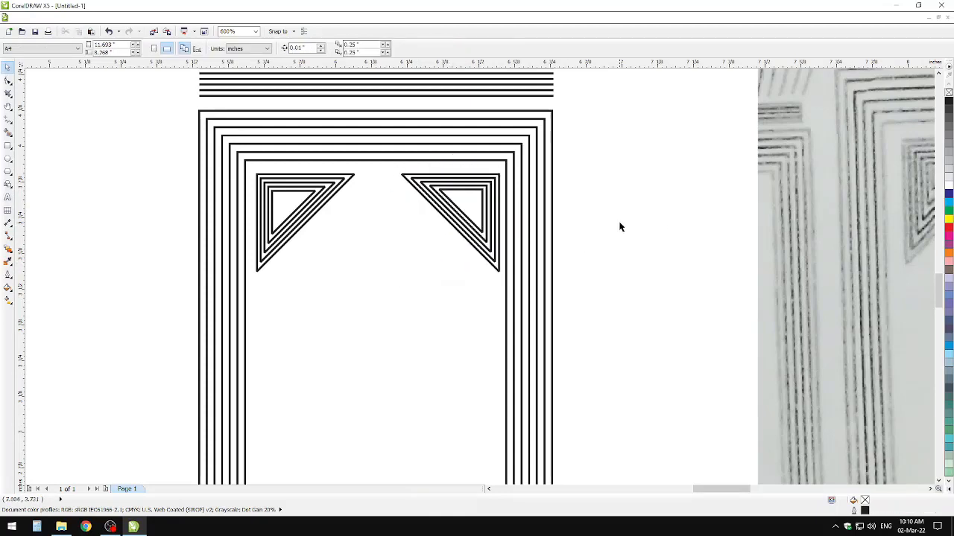
{"action": "left_click", "coordinate": [351, 184]}
{"action": "left_click", "coordinate": [482, 198]}
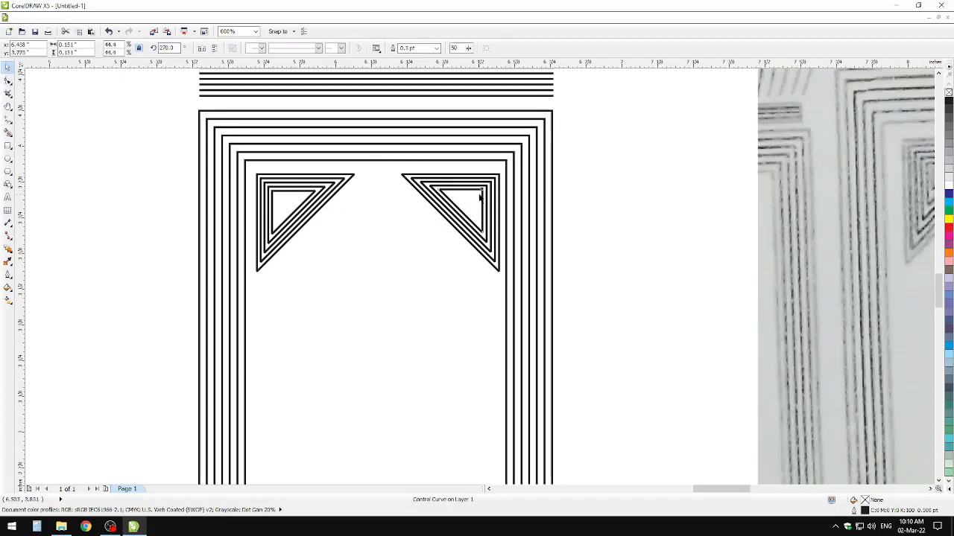
{"action": "left_click_drag", "start_coordinate": [394, 161], "coordinate": [473, 248]}
{"action": "key", "text": "ctrl+z"}
{"action": "left_click", "coordinate": [609, 237]}
Group the innermost and outermost door frame outlines together with their blend, and deselect the group
{"action": "left_click", "coordinate": [511, 202]}
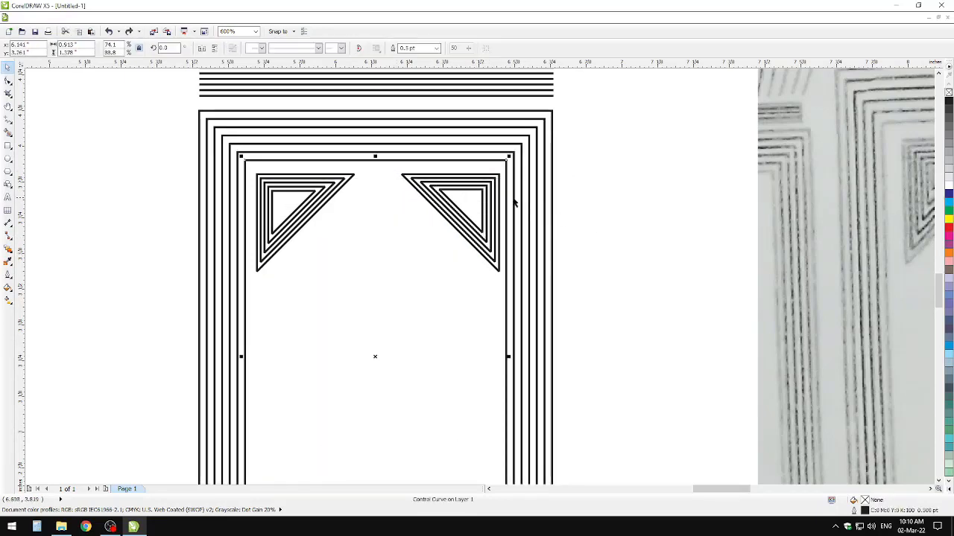
{"action": "left_click", "coordinate": [552, 203], "text": "shift"}
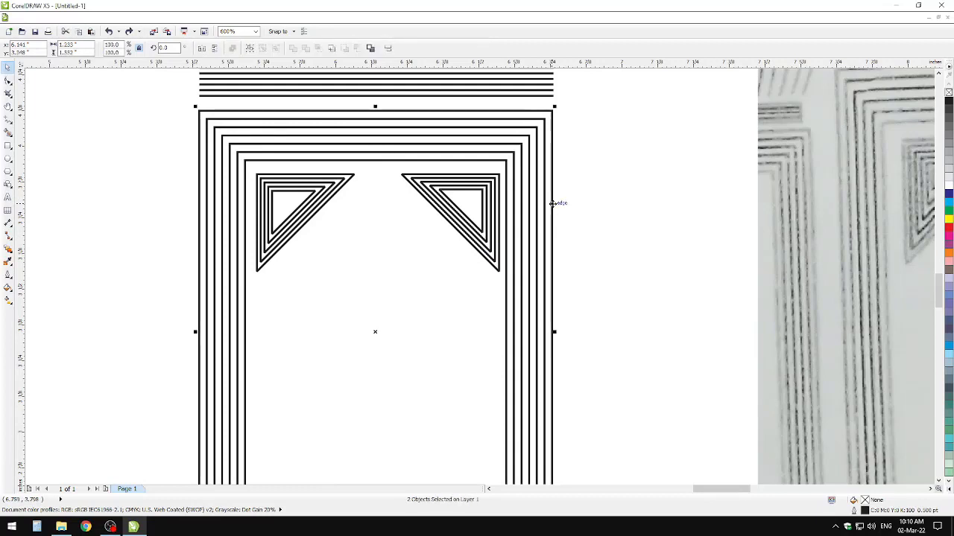
{"action": "key", "text": "ctrl+g"}
{"action": "left_click", "coordinate": [562, 210]}
{"action": "left_click", "coordinate": [391, 170]}
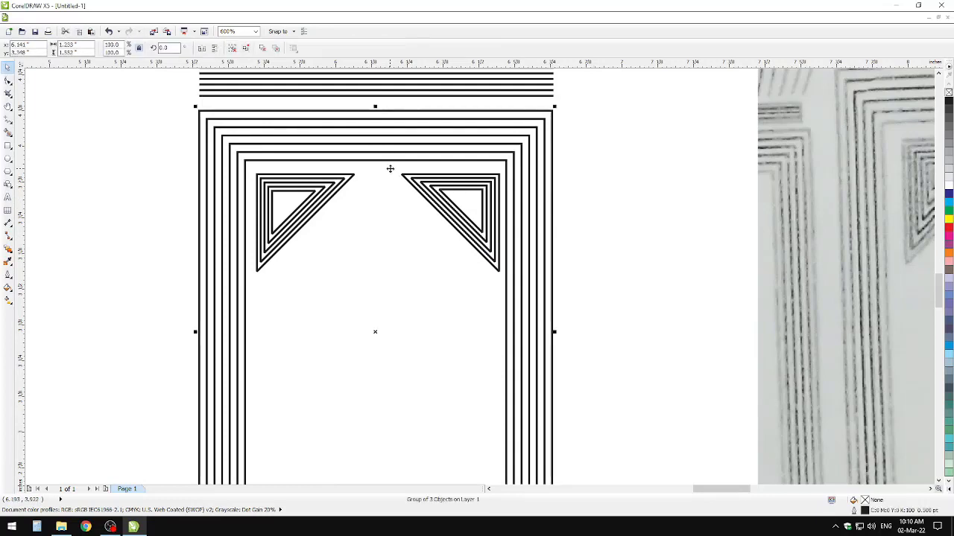
{"action": "right_click", "coordinate": [389, 170]}
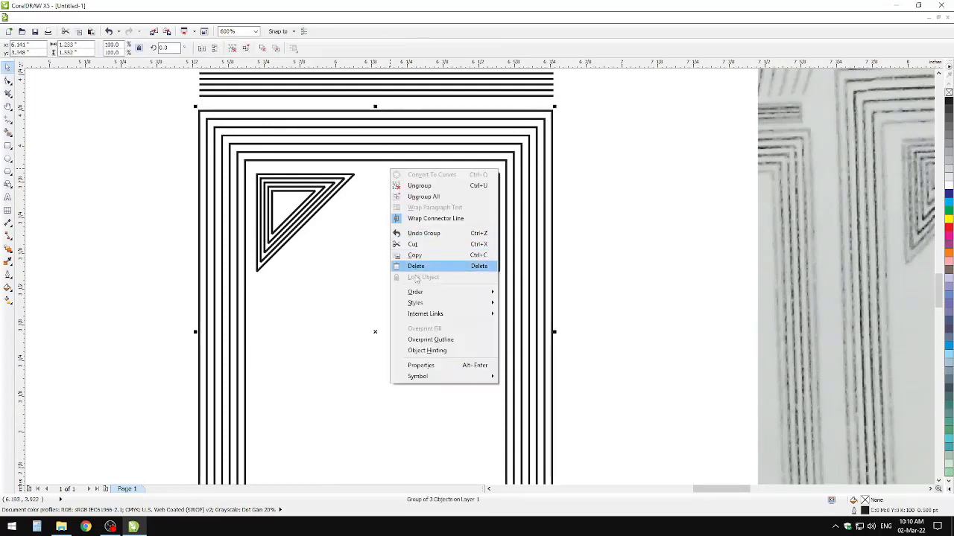
{"action": "left_click", "coordinate": [606, 261]}
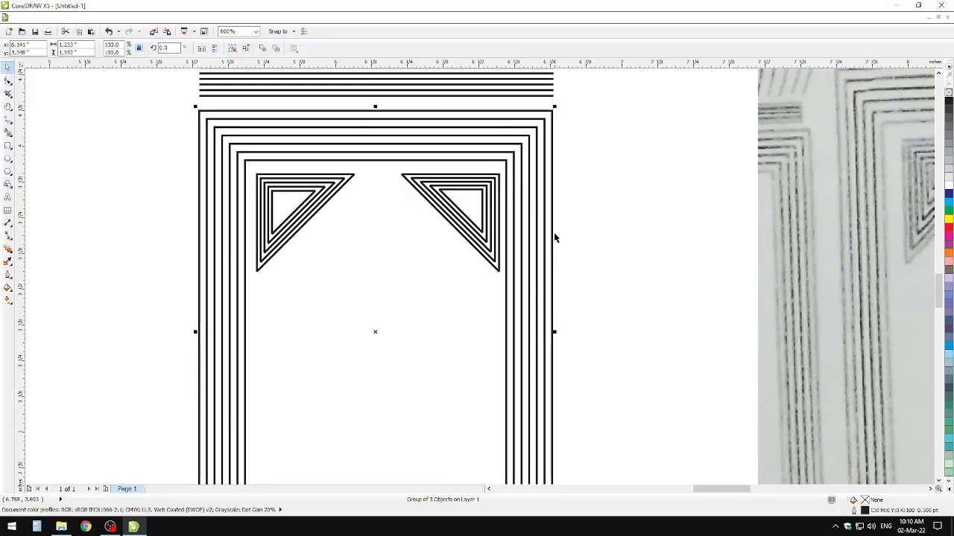
{"action": "left_click", "coordinate": [561, 229]}
Trace the left half of the photo's central arch with Freehand straight segments from the tip to the shoulder and down to the base
{"action": "scroll", "coordinate": [560, 206], "scroll_direction": "down", "scroll_amount": 3}
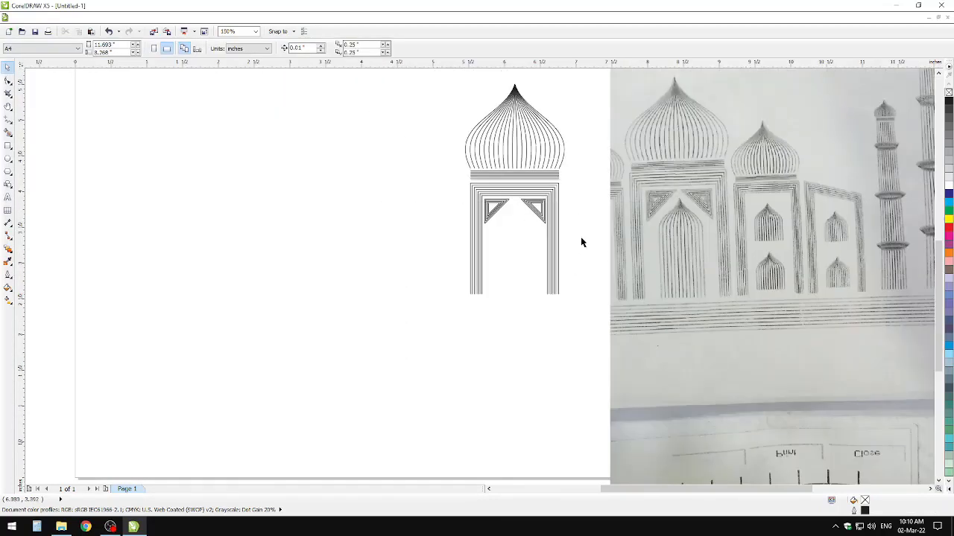
{"action": "scroll", "coordinate": [692, 236], "scroll_direction": "up", "scroll_amount": 2}
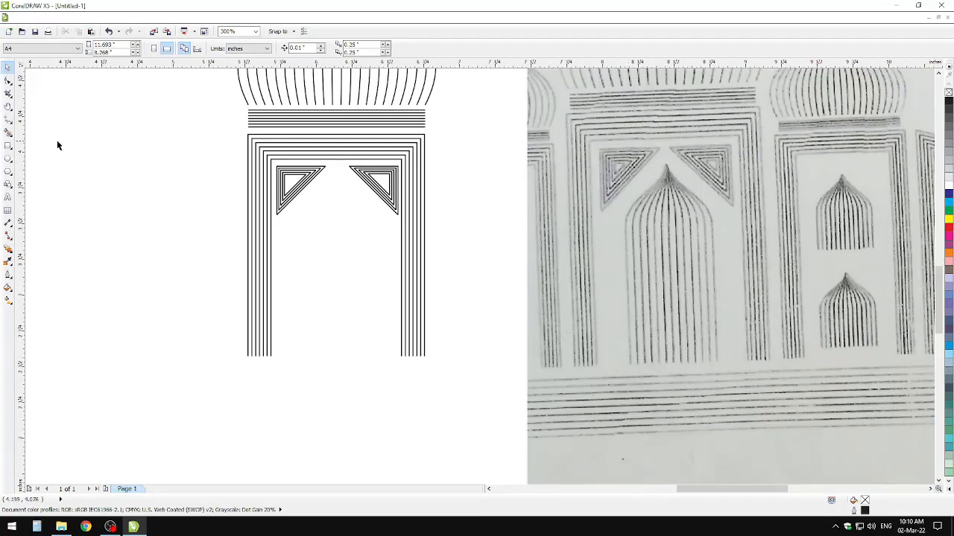
{"action": "left_click", "coordinate": [8, 119]}
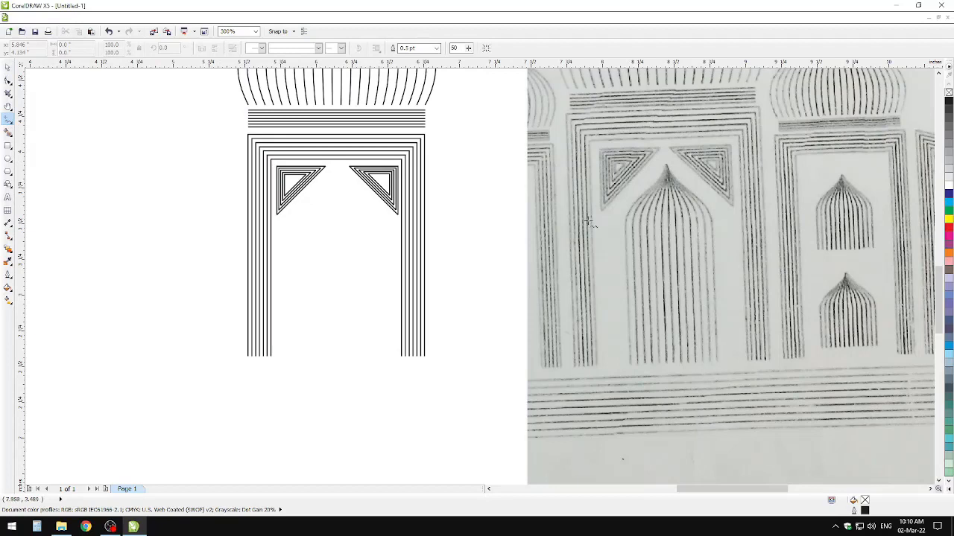
{"action": "left_click", "coordinate": [668, 165]}
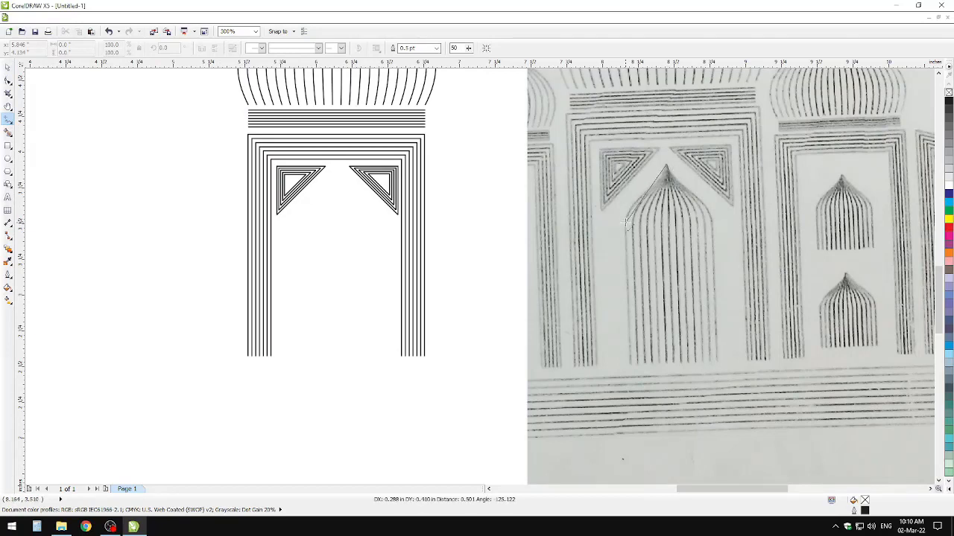
{"action": "left_click", "coordinate": [623, 225]}
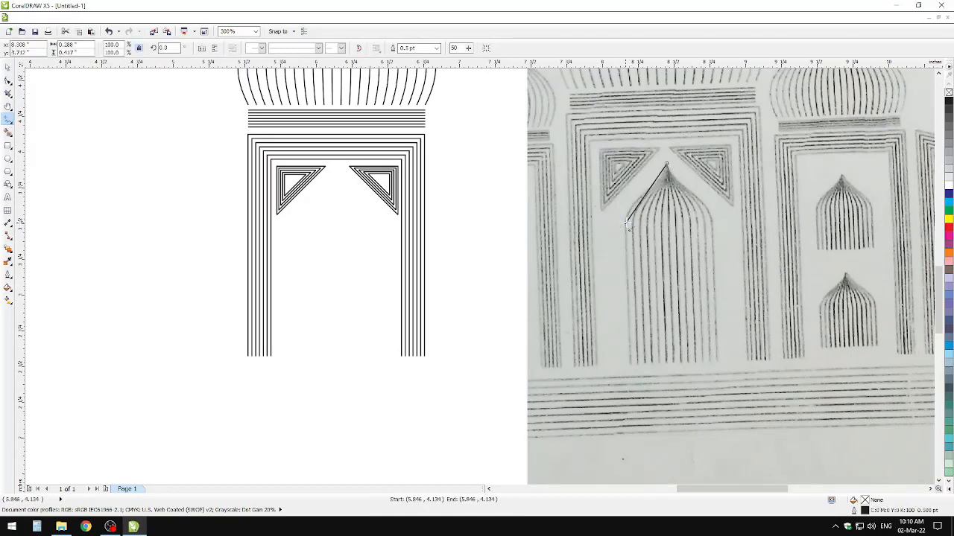
{"action": "left_click", "coordinate": [627, 223]}
{"action": "left_click", "coordinate": [629, 365]}
{"action": "left_click", "coordinate": [7, 79]}
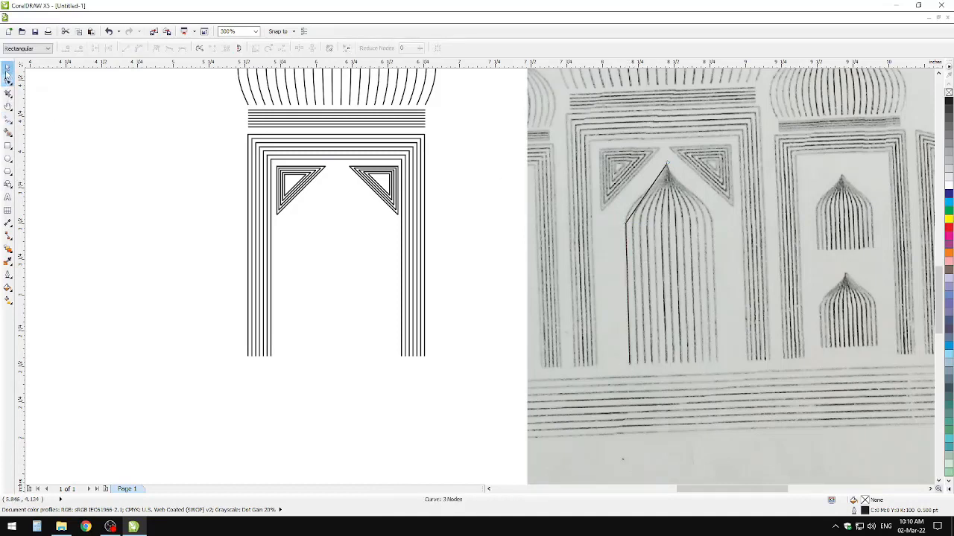
{"action": "left_click_drag", "start_coordinate": [570, 142], "coordinate": [691, 385]}
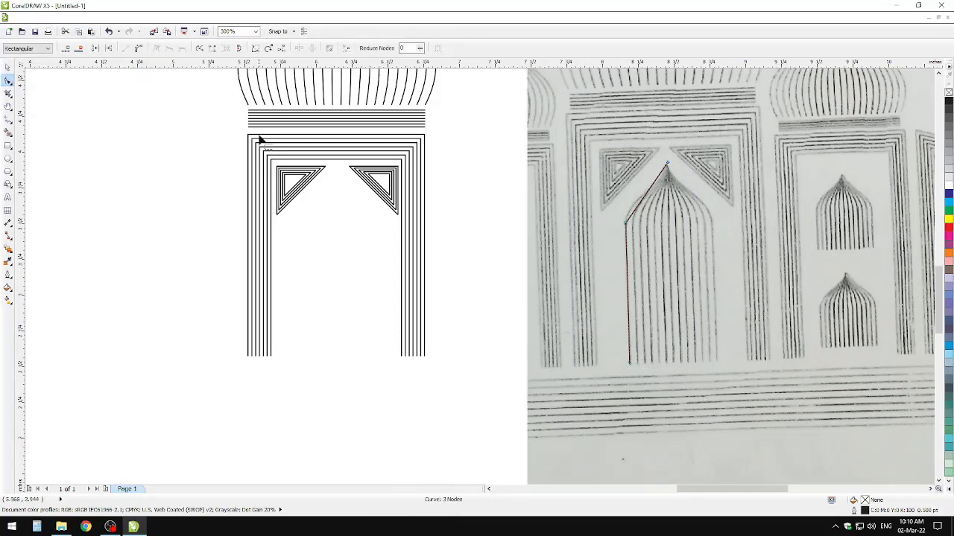
{"action": "left_click", "coordinate": [139, 49]}
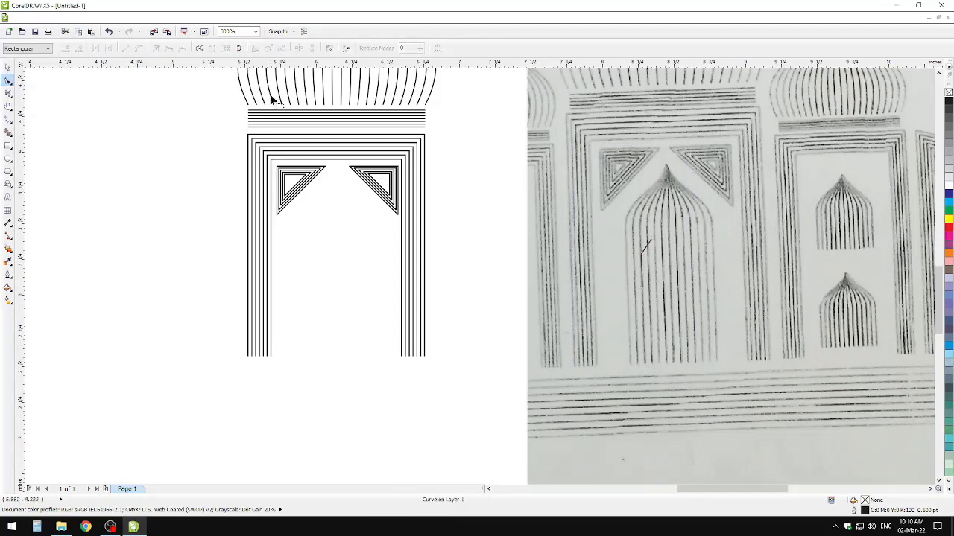
{"action": "key", "text": "ctrl+z"}
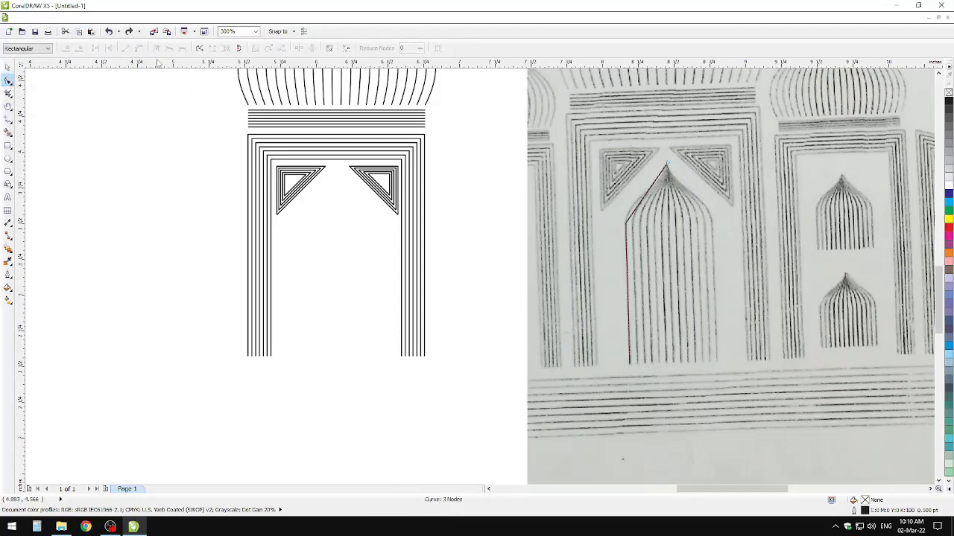
Convert the traced half-arch segments to curves and bend the upper one to follow the arch's left shoulder in the photo
{"action": "left_click_drag", "start_coordinate": [582, 130], "coordinate": [745, 395]}
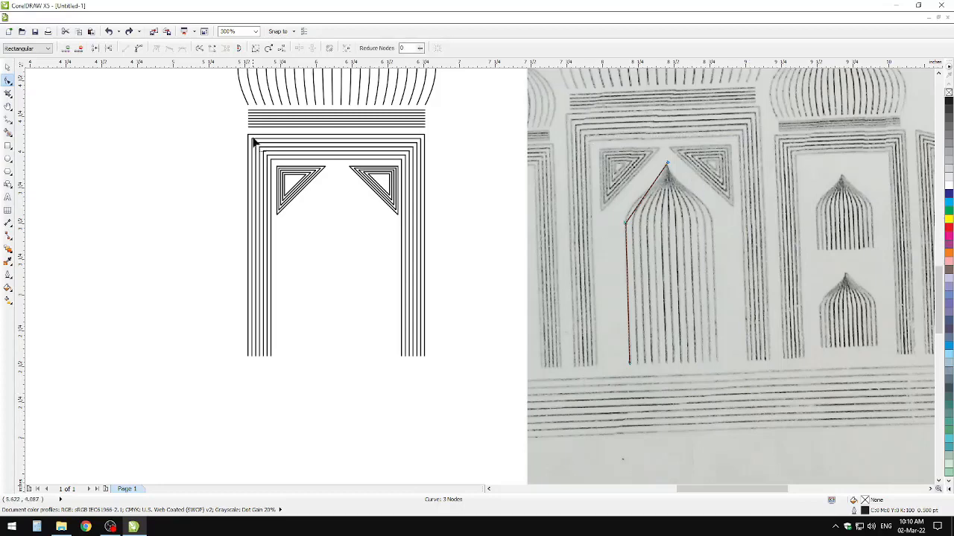
{"action": "left_click", "coordinate": [140, 49]}
{"action": "scroll", "coordinate": [698, 186], "scroll_direction": "up", "scroll_amount": 4}
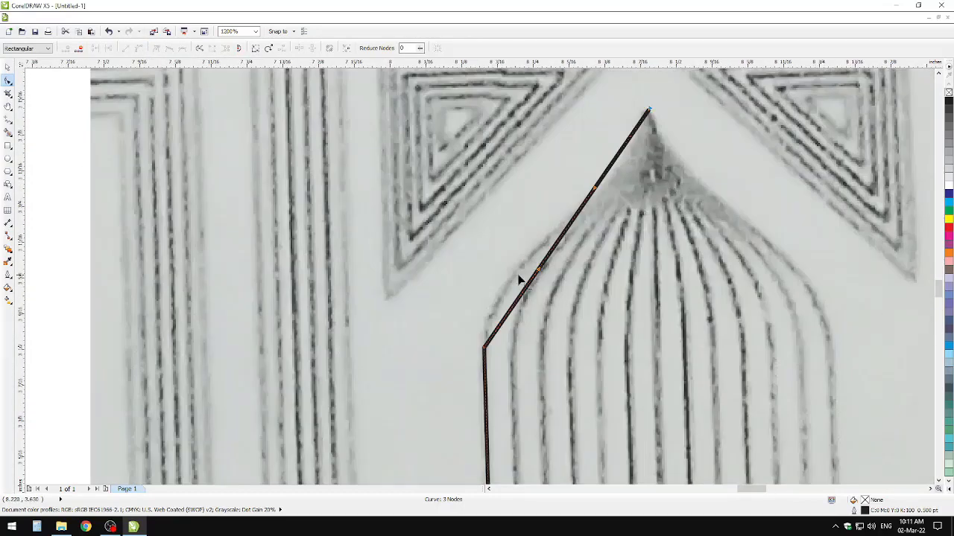
{"action": "left_click_drag", "start_coordinate": [538, 276], "coordinate": [514, 251]}
{"action": "left_click_drag", "start_coordinate": [595, 193], "coordinate": [609, 209]}
{"action": "left_click_drag", "start_coordinate": [494, 252], "coordinate": [484, 240]}
{"action": "scroll", "coordinate": [484, 243], "scroll_direction": "down", "scroll_amount": 1}
{"action": "scroll", "coordinate": [486, 245], "scroll_direction": "down", "scroll_amount": 1}
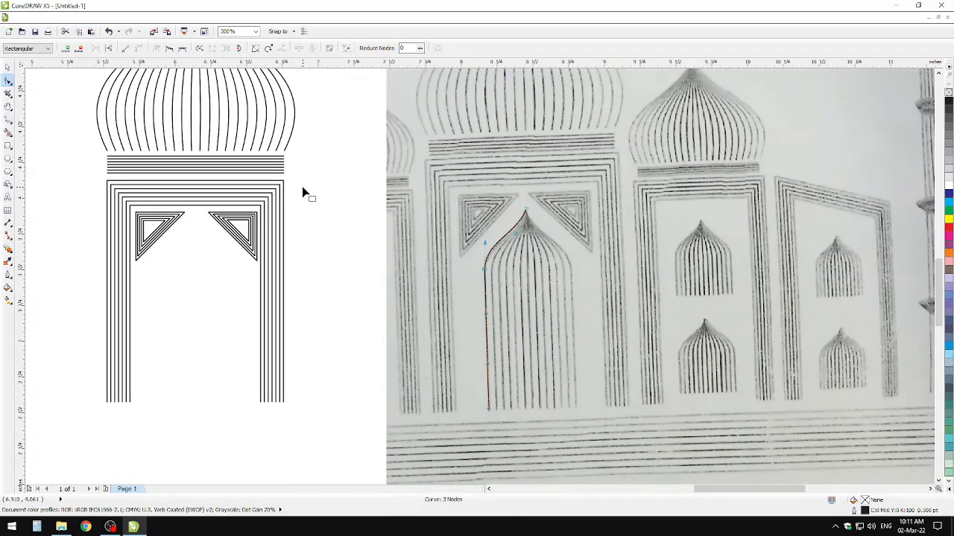
{"action": "left_click", "coordinate": [8, 67]}
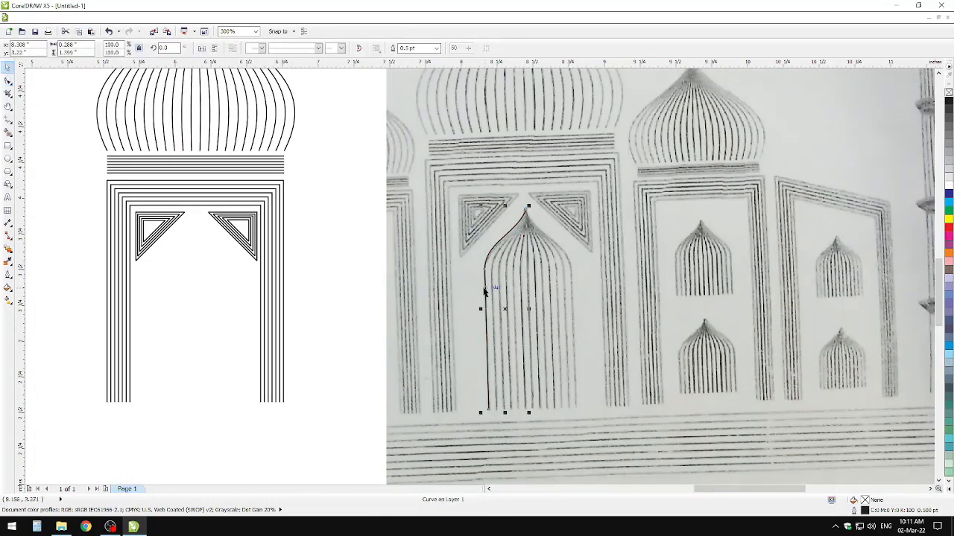
{"action": "mouse_move", "coordinate": [483, 292]}
{"action": "left_mouse_down"}
{"action": "mouse_move", "coordinate": [366, 284]}
{"action": "mouse_move", "coordinate": [153, 313]}
{"action": "mouse_move", "coordinate": [152, 303]}
{"action": "mouse_move", "coordinate": [305, 298]}
{"action": "mouse_move", "coordinate": [308, 313]}
{"action": "mouse_move", "coordinate": [210, 308]}
{"action": "left_mouse_up"}
{"action": "key", "text": "ctrl+z"}
Delete the bottom node of the half-arch so only the curved shoulder segment remains
{"action": "left_click", "coordinate": [9, 82]}
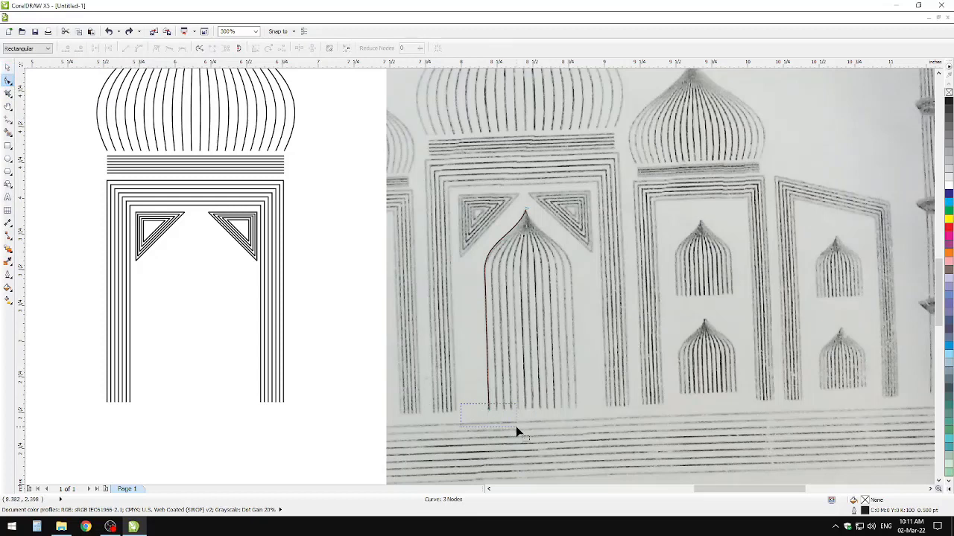
{"action": "left_click_drag", "start_coordinate": [515, 426], "coordinate": [515, 426]}
{"action": "key", "text": "Delete"}
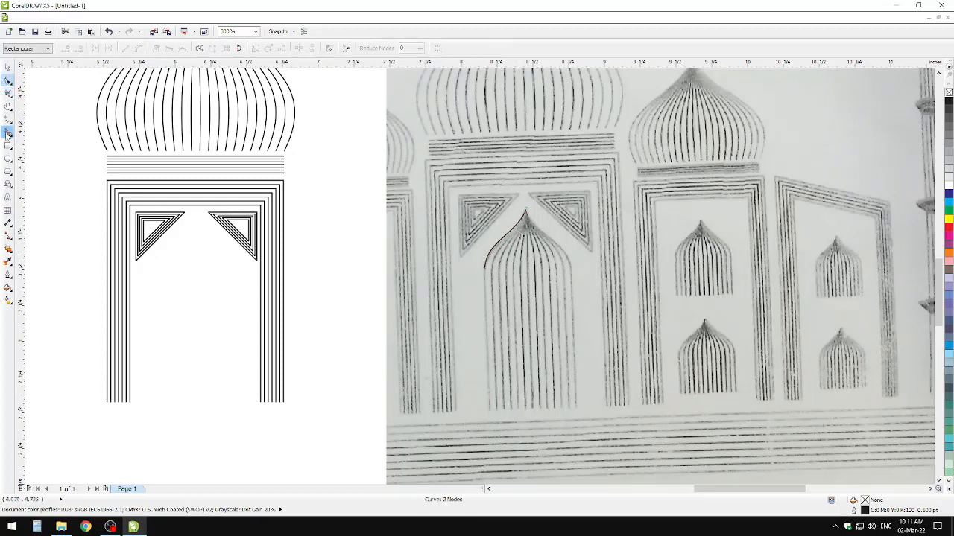
Extend the shoulder curve with a straight vertical Freehand line from its lower end down to the arch's base
{"action": "left_click", "coordinate": [8, 133]}
{"action": "left_click", "coordinate": [8, 119]}
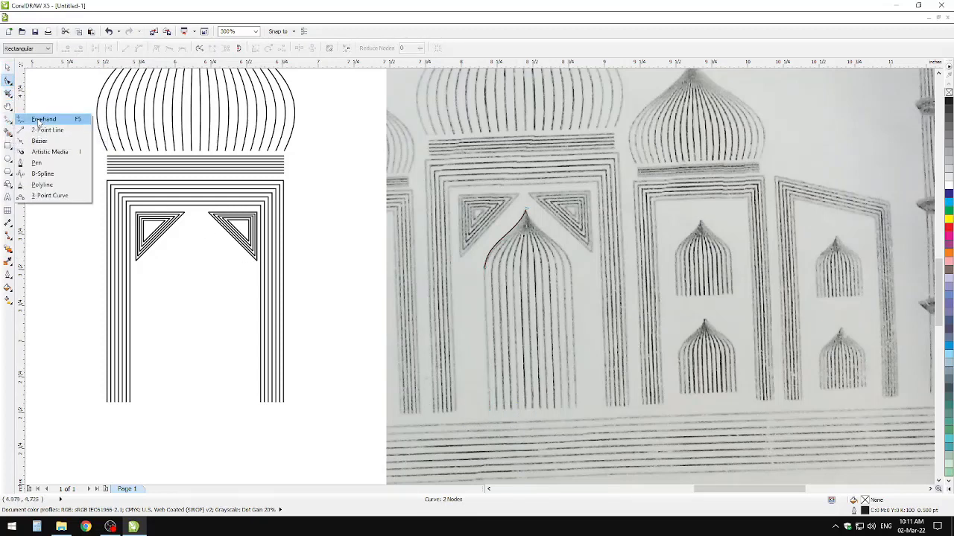
{"action": "left_click", "coordinate": [41, 119]}
{"action": "left_click", "coordinate": [484, 268]}
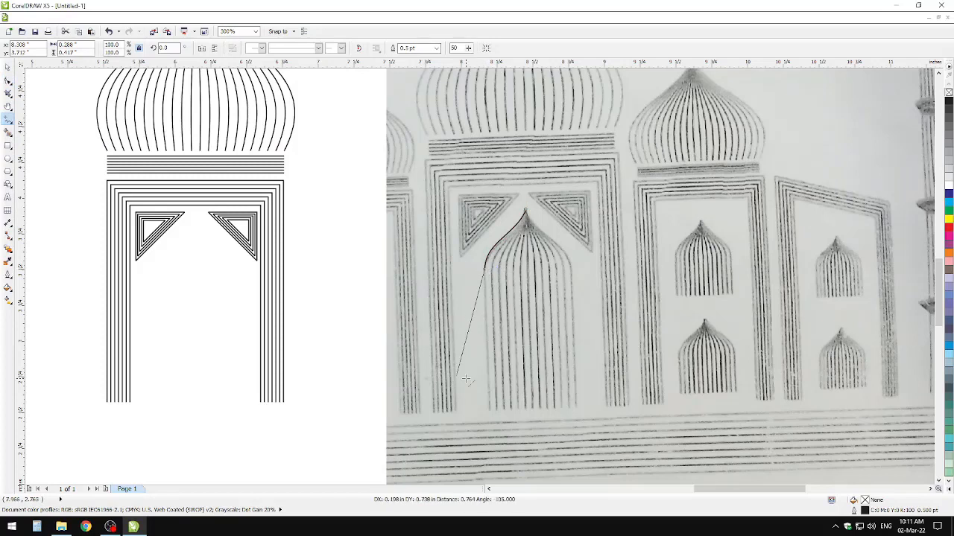
{"action": "left_click", "coordinate": [491, 410]}
Move the half-arch outline from the photo into the door frame, with its tip between the two corner triangles
{"action": "left_click", "coordinate": [8, 66]}
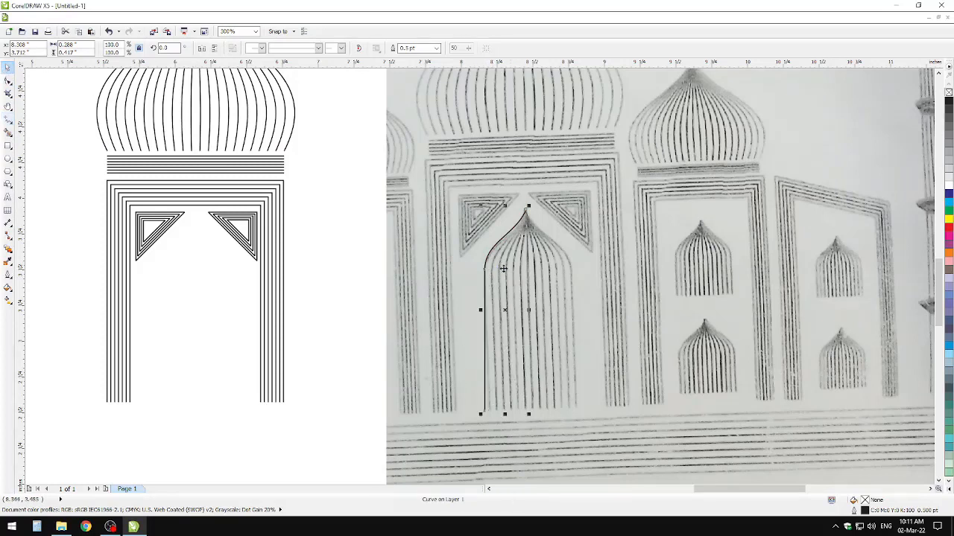
{"action": "mouse_move", "coordinate": [488, 270]}
{"action": "left_mouse_down"}
{"action": "mouse_move", "coordinate": [490, 261]}
{"action": "mouse_move", "coordinate": [153, 277]}
{"action": "left_mouse_up"}
{"action": "key", "text": "Left"}
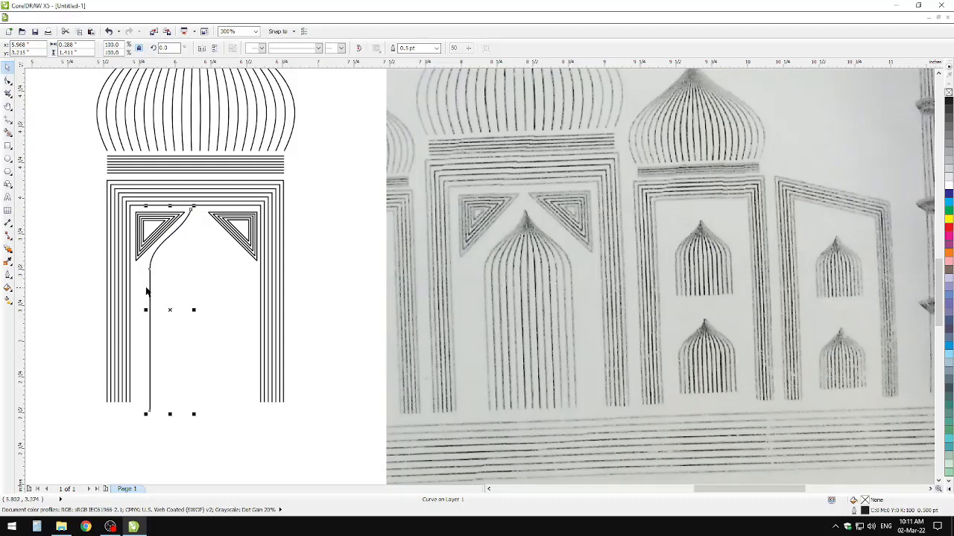
Mirror a copy of the half-arch to form the right side, and align it so both halves meet at the tip
{"action": "left_click_drag", "start_coordinate": [150, 290], "coordinate": [234, 288]}
{"action": "left_click", "coordinate": [202, 48]}
{"action": "left_click_drag", "start_coordinate": [197, 211], "coordinate": [192, 212]}
Select both halves of the arch and blend them with 15 steps
{"action": "left_click", "coordinate": [147, 278]}
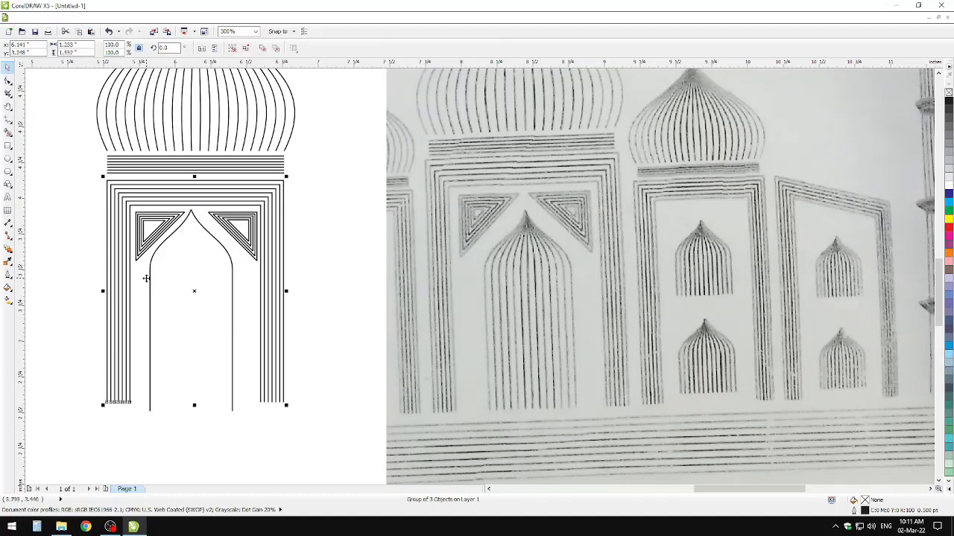
{"action": "left_click", "coordinate": [149, 367], "text": "ctrl"}
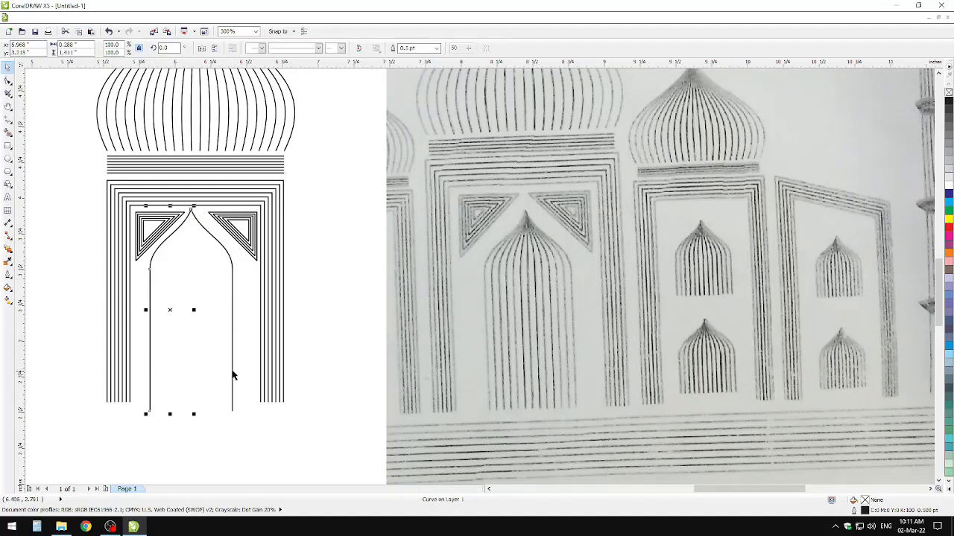
{"action": "left_click", "coordinate": [233, 376], "text": "ctrl+shift"}
{"action": "left_click", "coordinate": [9, 249]}
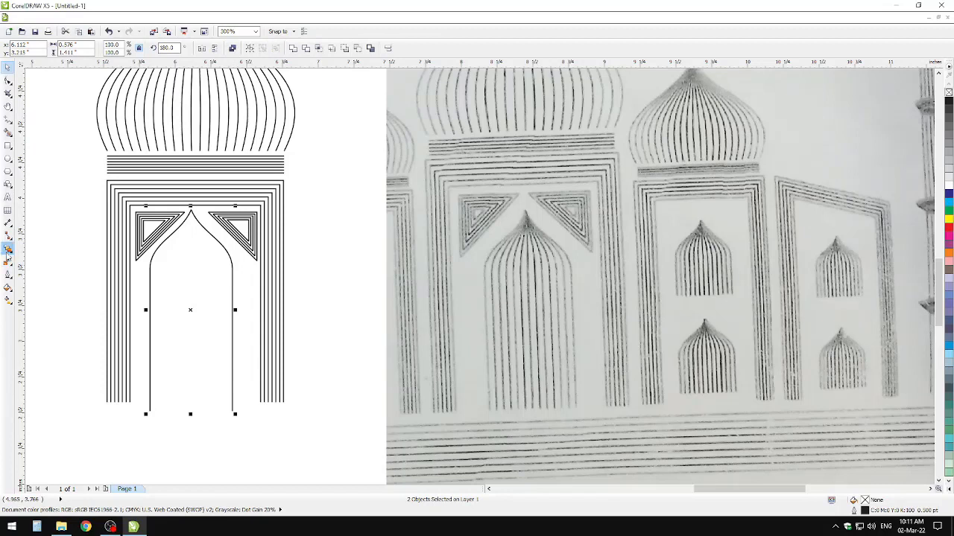
{"action": "left_click_drag", "start_coordinate": [156, 326], "coordinate": [228, 321]}
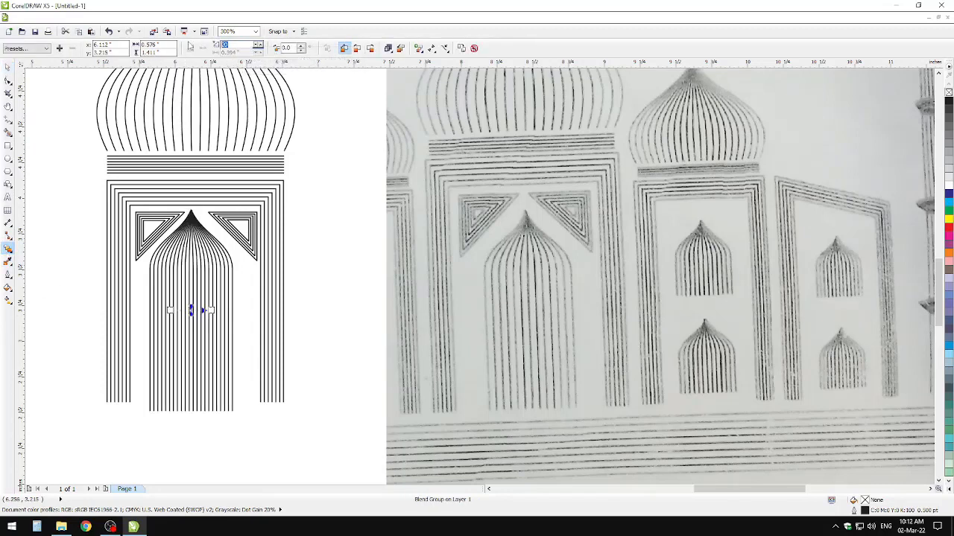
{"action": "key", "text": "Return"}
{"action": "left_click", "coordinate": [7, 67]}
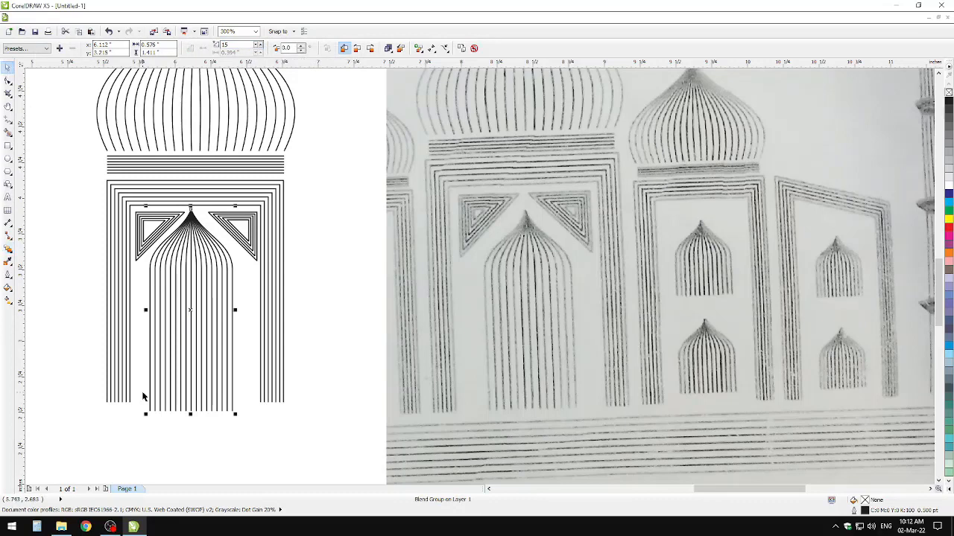
Shorten the blended arch from its base to about the level of the door frame's lower ends, and deselect it
{"action": "left_click_drag", "start_coordinate": [189, 414], "coordinate": [260, 402]}
{"action": "left_click", "coordinate": [259, 434]}
{"action": "scroll", "coordinate": [259, 434], "scroll_direction": "down", "scroll_amount": 2}
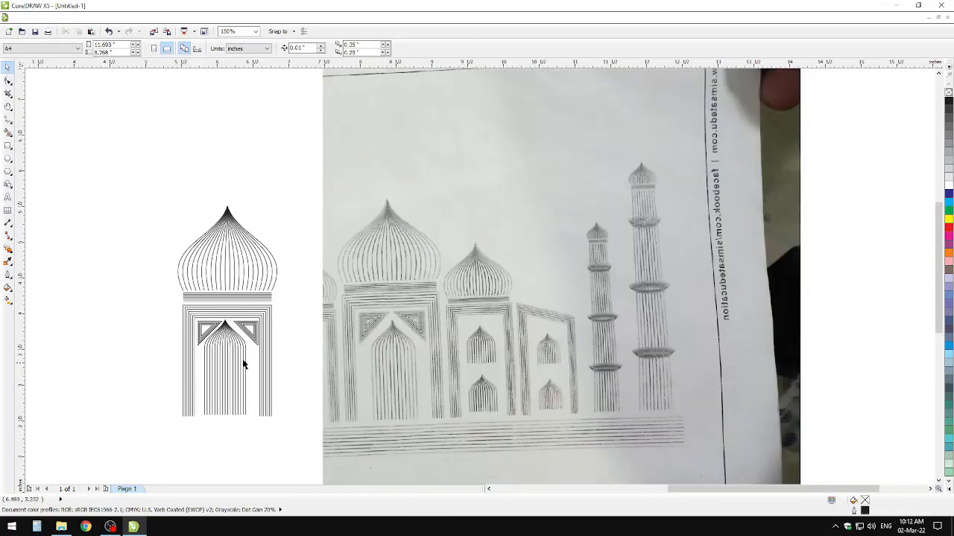
{"action": "scroll", "coordinate": [233, 361], "scroll_direction": "up", "scroll_amount": 4}
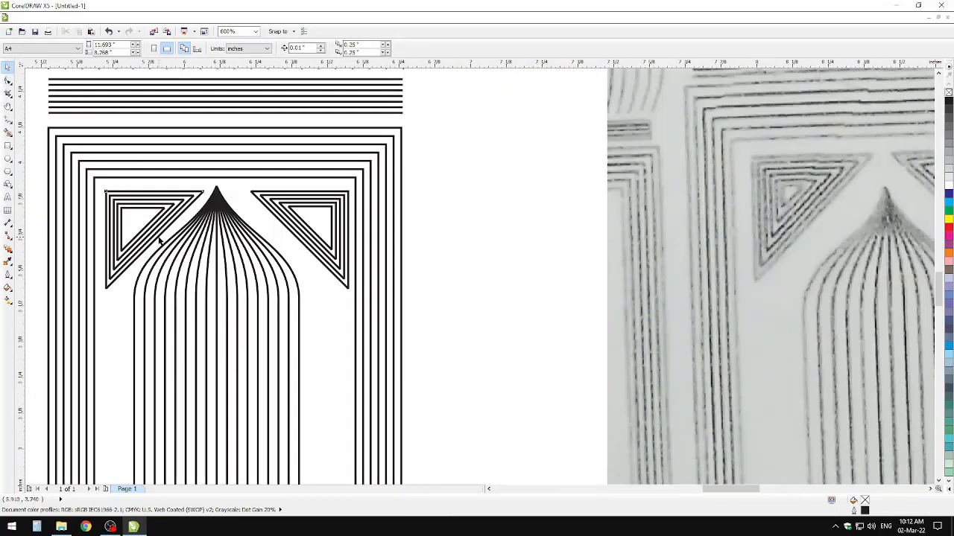
{"action": "left_click", "coordinate": [164, 272]}
{"action": "scroll", "coordinate": [160, 312], "scroll_direction": "down", "scroll_amount": 2}
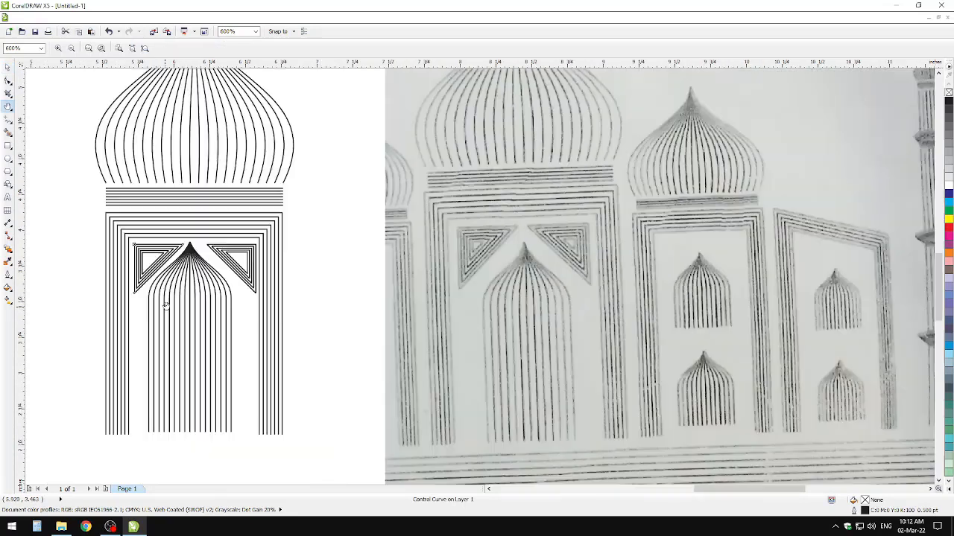
{"action": "left_click", "coordinate": [152, 270]}
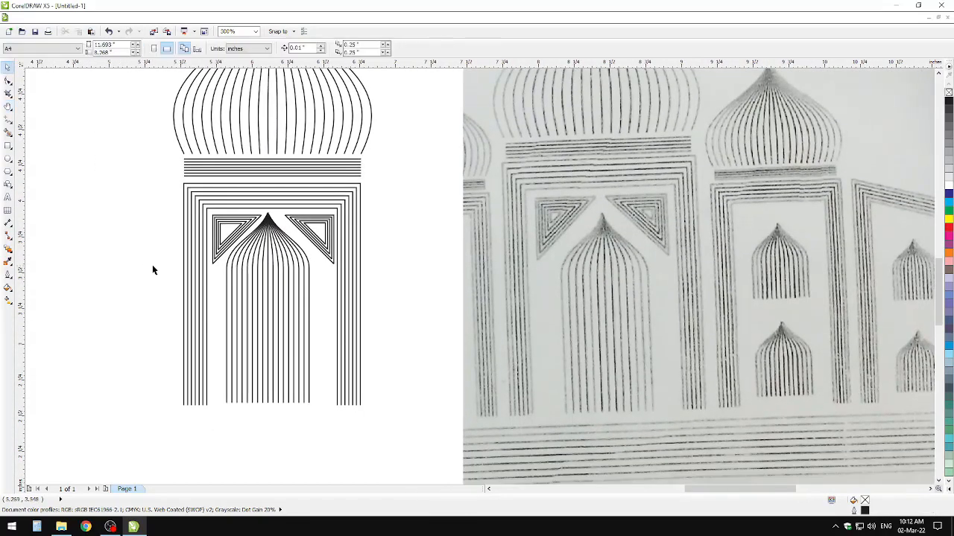
Group the two corner triangles and centre the group horizontally in the door frame
{"action": "left_click", "coordinate": [203, 215]}
{"action": "left_click", "coordinate": [230, 225], "text": "shift"}
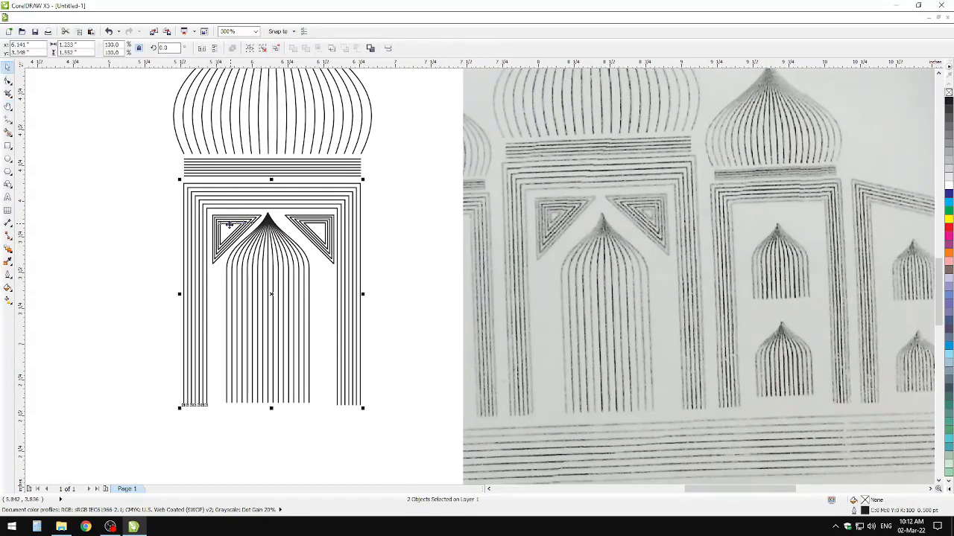
{"action": "left_click", "coordinate": [394, 242]}
{"action": "left_click", "coordinate": [304, 230]}
{"action": "left_click", "coordinate": [240, 231], "text": "shift"}
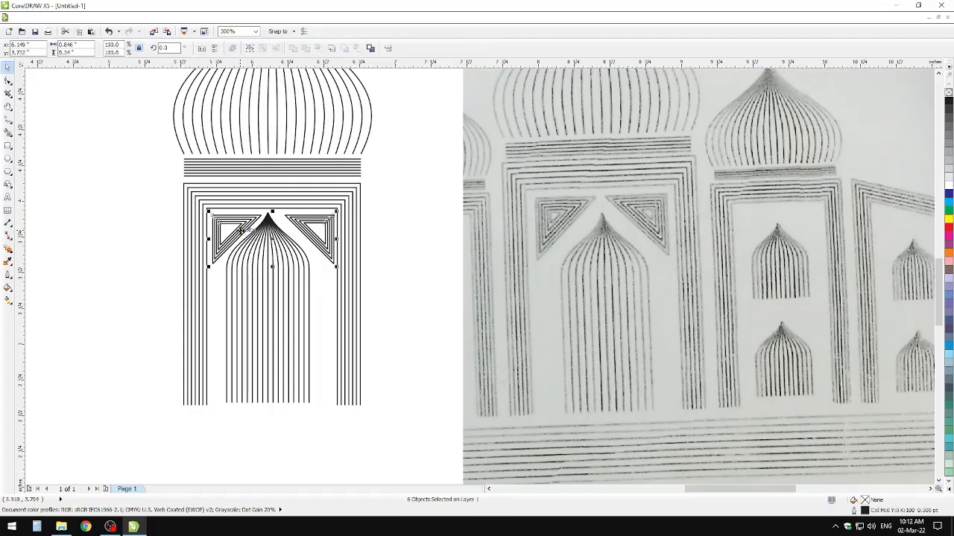
{"action": "key", "text": "ctrl+g"}
{"action": "left_click", "coordinate": [331, 212], "text": "shift"}
{"action": "left_click", "coordinate": [417, 221]}
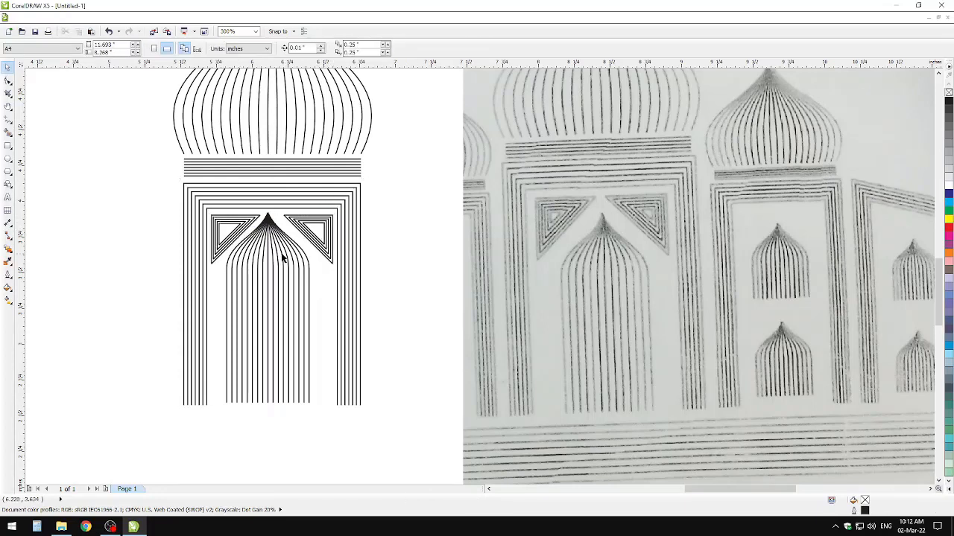
Centre the blended arch horizontally with the door frame and the corner triangles
{"action": "left_click", "coordinate": [312, 208]}
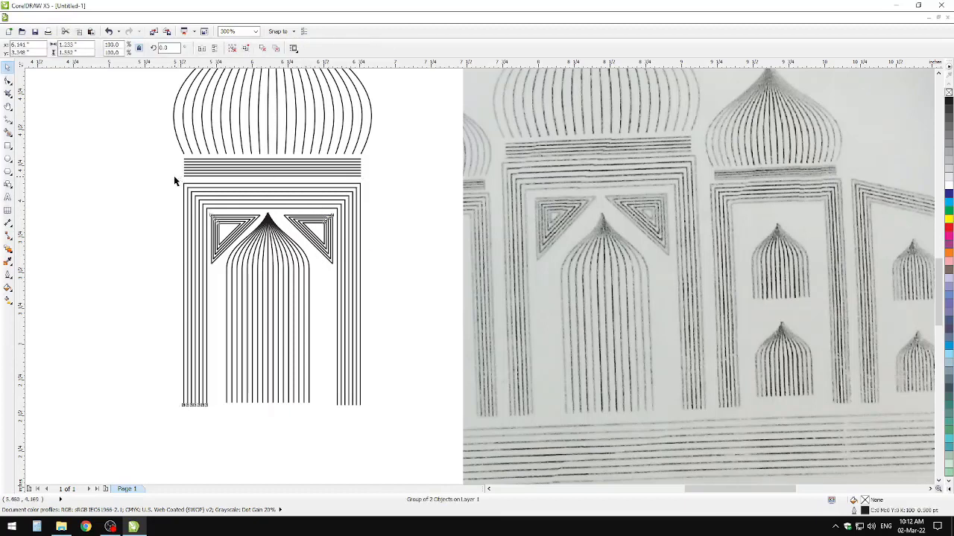
{"action": "left_click_drag", "start_coordinate": [174, 180], "coordinate": [390, 432]}
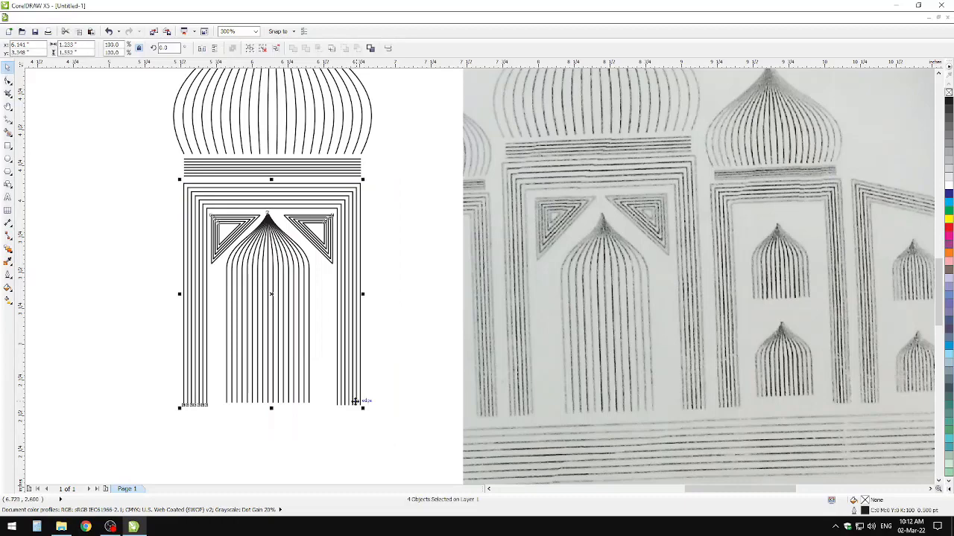
{"action": "key", "text": "c"}
{"action": "left_click", "coordinate": [398, 304]}
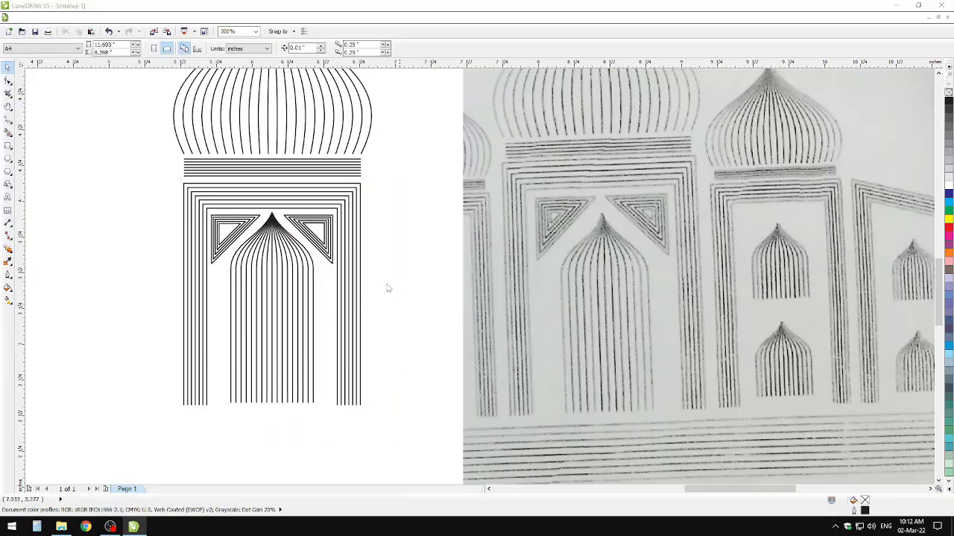
{"action": "key", "text": "ctrl+s"}
{"action": "left_click", "coordinate": [773, 422]}
{"action": "scroll", "coordinate": [262, 319], "scroll_direction": "down", "scroll_amount": 2}
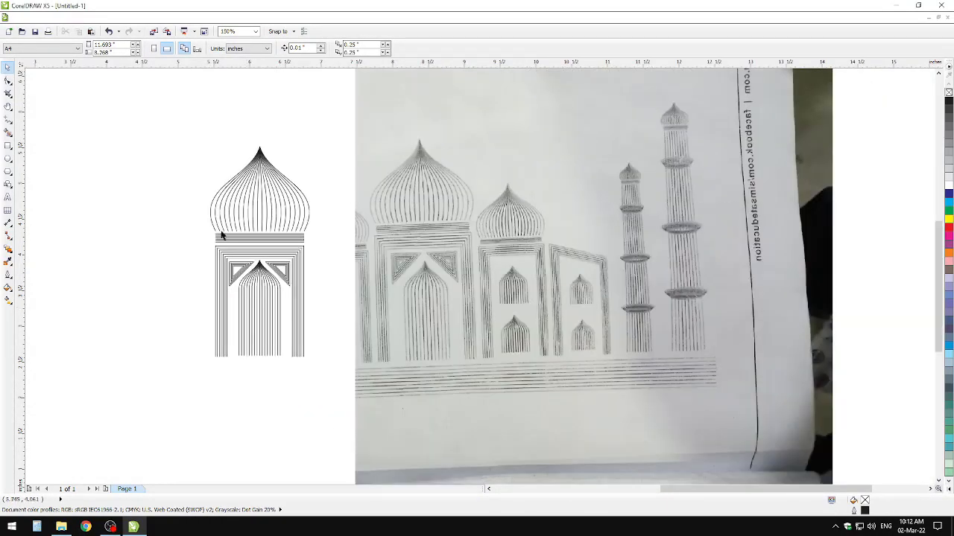
Select the dome, band, door frame, triangles and arch together and place a copy of them left of the original
{"action": "mouse_move", "coordinate": [159, 168]}
{"action": "left_mouse_down"}
{"action": "mouse_move", "coordinate": [298, 335]}
{"action": "mouse_move", "coordinate": [323, 385]}
{"action": "left_mouse_up"}
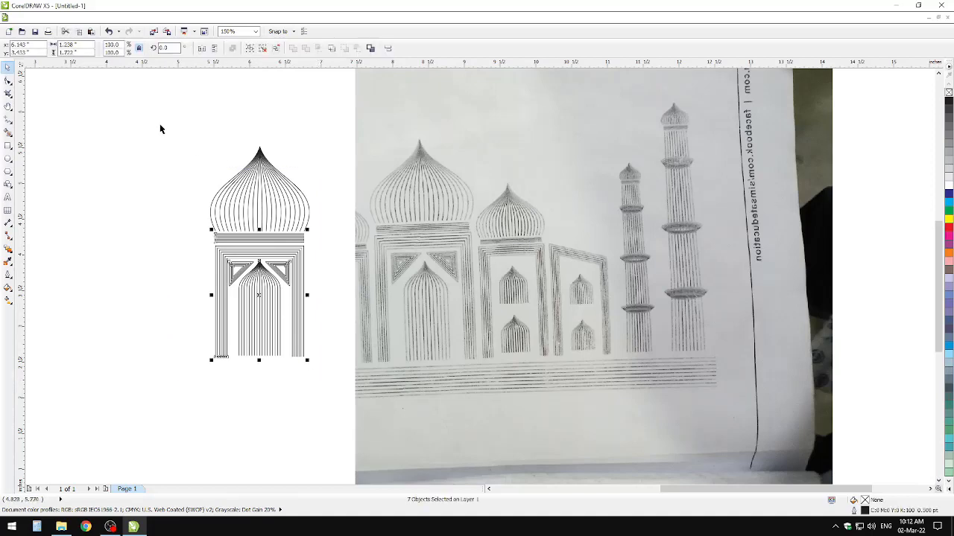
{"action": "left_click_drag", "start_coordinate": [160, 129], "coordinate": [330, 400]}
{"action": "left_click", "coordinate": [285, 402]}
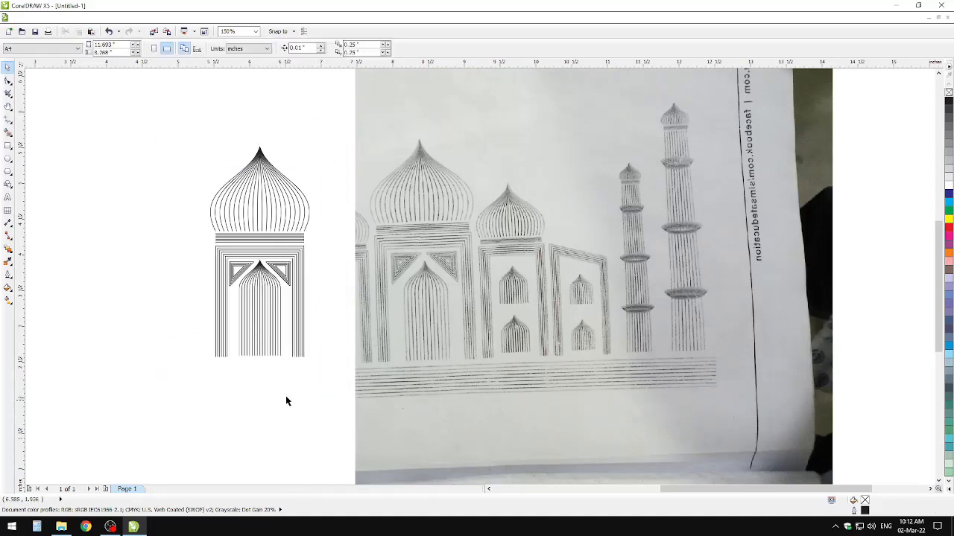
{"action": "scroll", "coordinate": [264, 356], "scroll_direction": "up", "scroll_amount": 2}
{"action": "scroll", "coordinate": [263, 357], "scroll_direction": "down", "scroll_amount": 2}
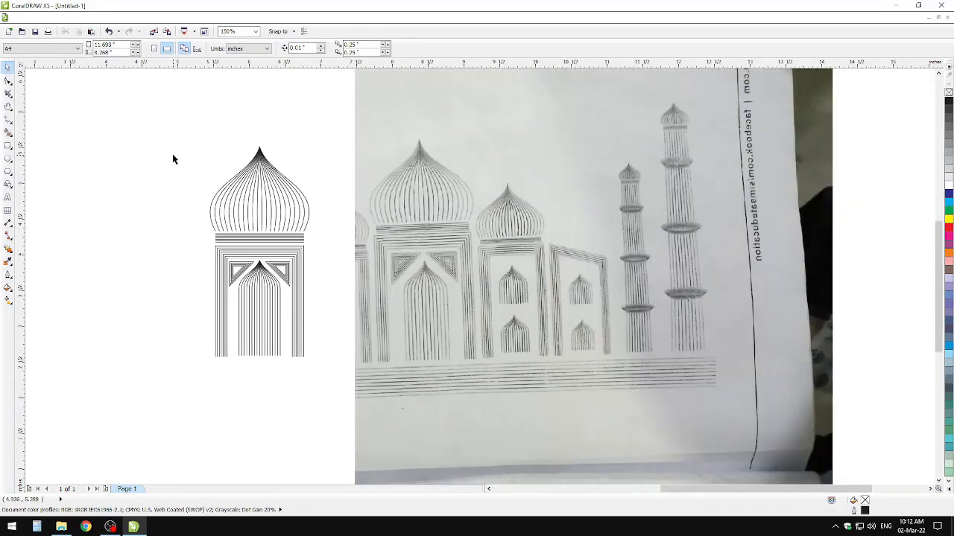
{"action": "left_click_drag", "start_coordinate": [167, 132], "coordinate": [319, 391]}
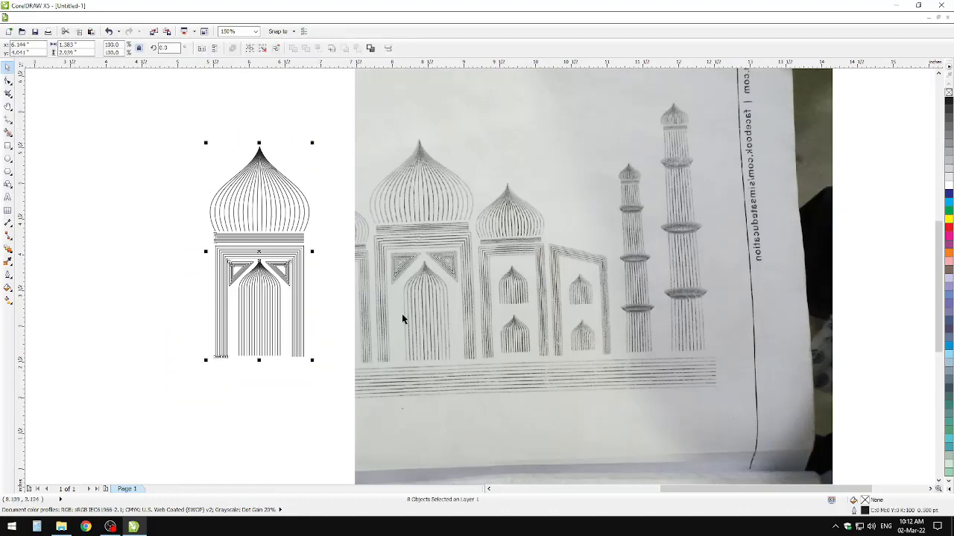
{"action": "left_click_drag", "start_coordinate": [297, 292], "coordinate": [170, 295]}
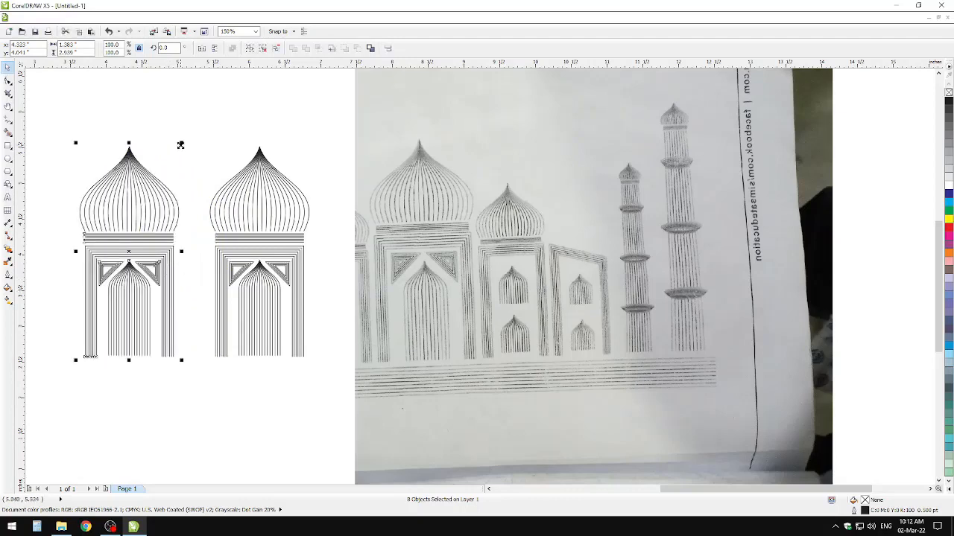
Scale the copied tower down proportionally to about 1.22 by 2.60 inches and place it beside the original with their bases level
{"action": "left_click_drag", "start_coordinate": [181, 142], "coordinate": [161, 176]}
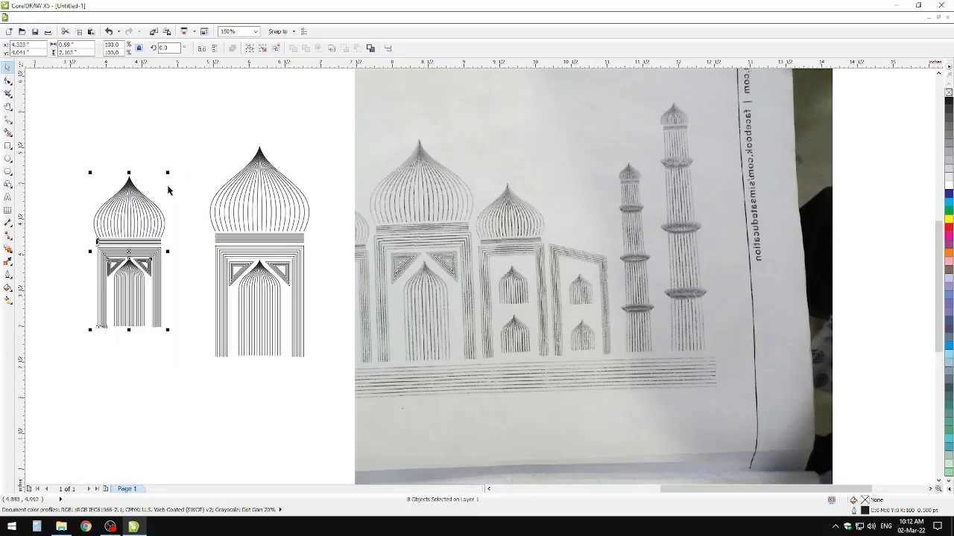
{"action": "left_click_drag", "start_coordinate": [143, 215], "coordinate": [185, 231]}
{"action": "mouse_move", "coordinate": [138, 202]}
{"action": "left_mouse_down"}
{"action": "mouse_move", "coordinate": [122, 194]}
{"action": "mouse_move", "coordinate": [132, 192]}
{"action": "left_mouse_up"}
{"action": "left_click_drag", "start_coordinate": [187, 215], "coordinate": [179, 243]}
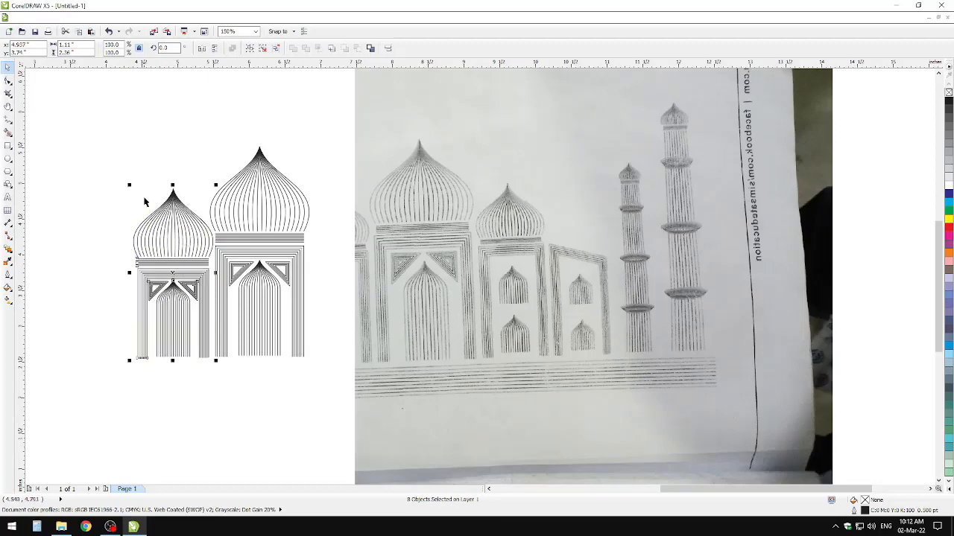
{"action": "left_click_drag", "start_coordinate": [129, 186], "coordinate": [113, 176]}
{"action": "left_click_drag", "start_coordinate": [176, 221], "coordinate": [167, 211]}
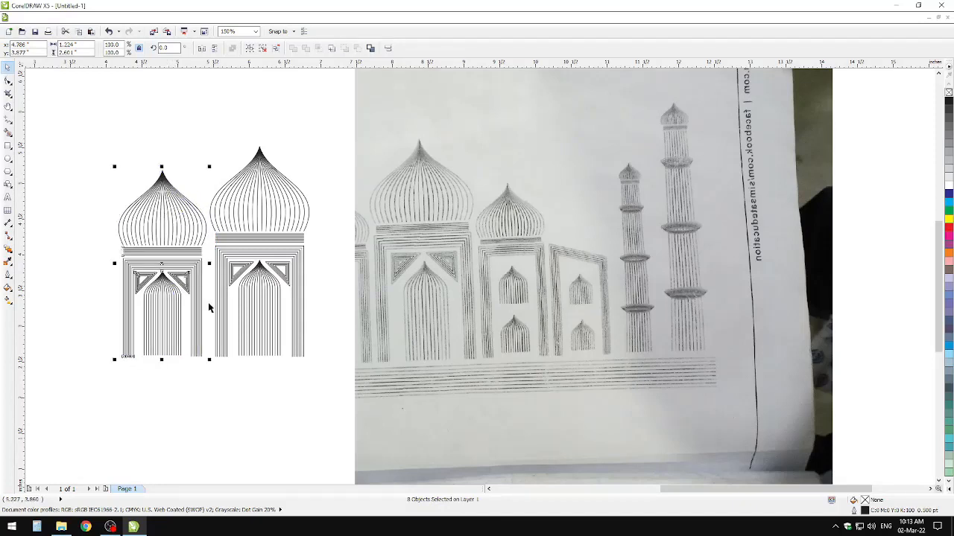
{"action": "left_click", "coordinate": [246, 396]}
Move the blended arch out of the smaller tower's door frame into the empty space on its left
{"action": "left_click", "coordinate": [164, 291]}
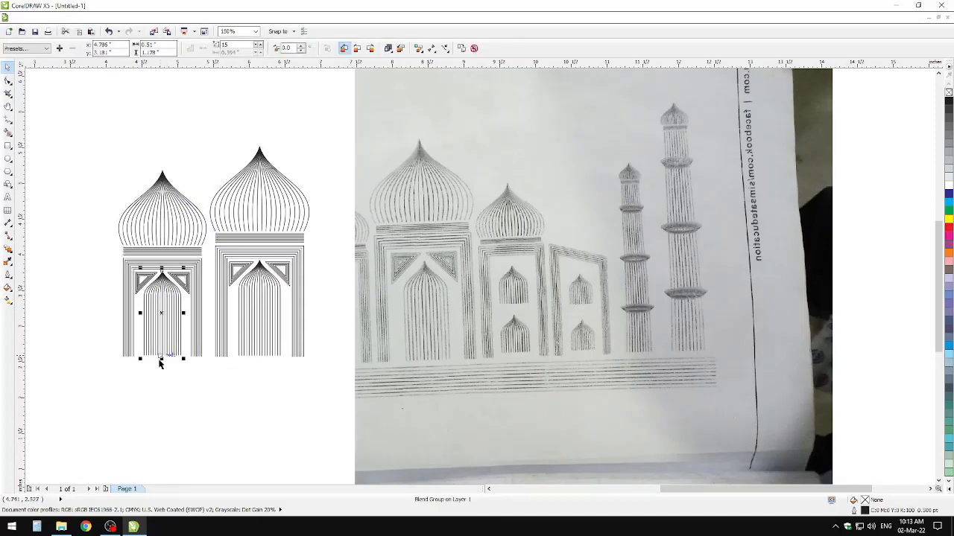
{"action": "scroll", "coordinate": [130, 304], "scroll_direction": "up", "scroll_amount": 3}
{"action": "scroll", "coordinate": [224, 346], "scroll_direction": "down", "scroll_amount": 1}
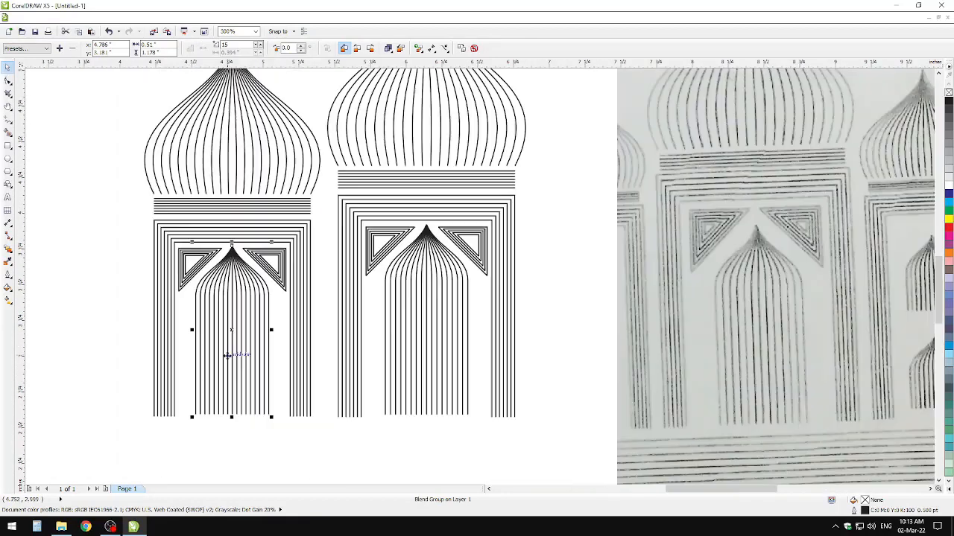
{"action": "left_click_drag", "start_coordinate": [227, 384], "coordinate": [69, 364]}
{"action": "key", "text": "h"}
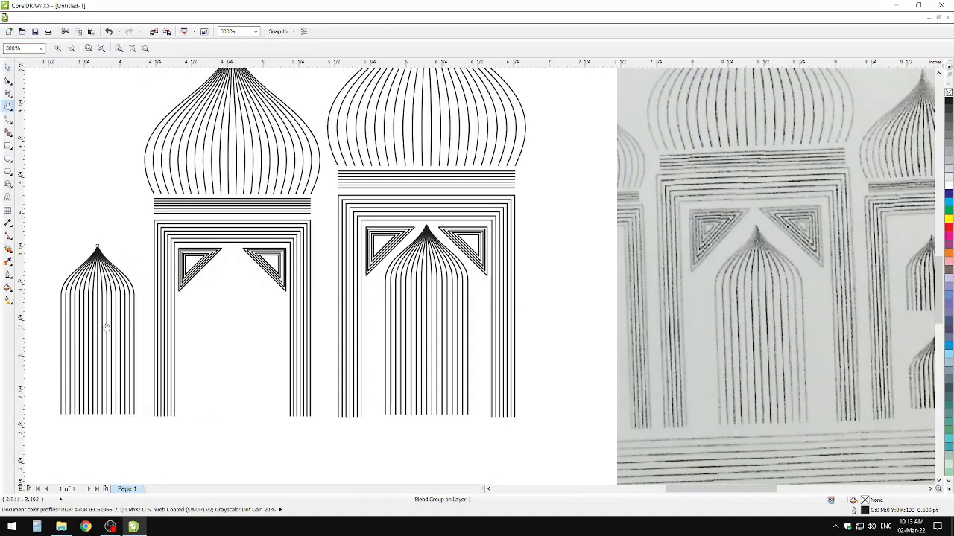
{"action": "left_click_drag", "start_coordinate": [103, 327], "coordinate": [212, 275]}
{"action": "scroll", "coordinate": [206, 276], "scroll_direction": "up", "scroll_amount": 1}
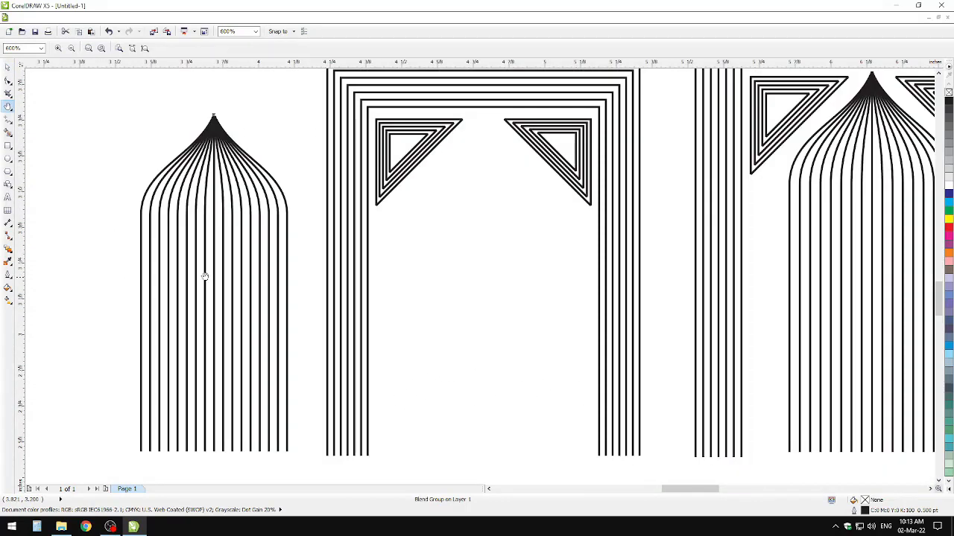
Select the lower end nodes of the detached arch's two outer curves and try to nudge them upward together
{"action": "key", "text": "space"}
{"action": "key", "text": "F10"}
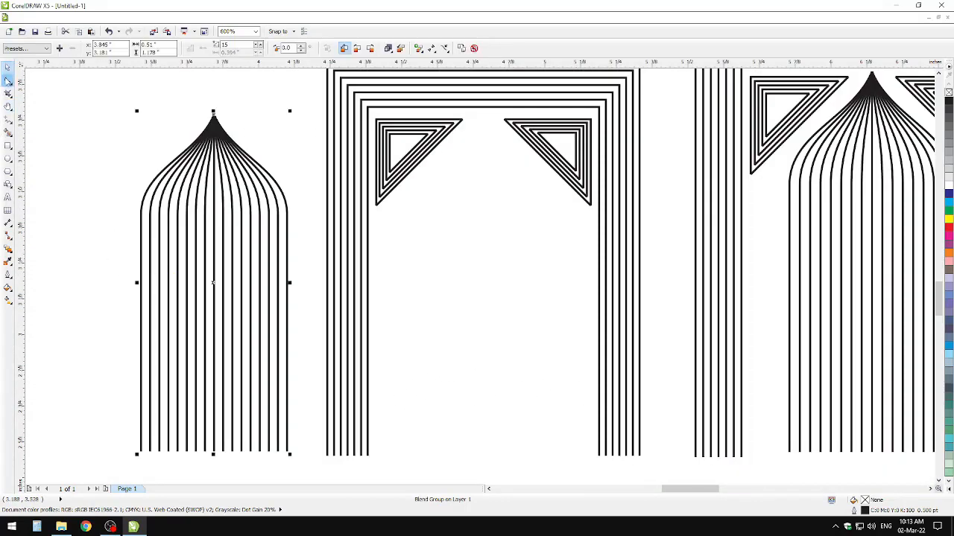
{"action": "left_click", "coordinate": [288, 453]}
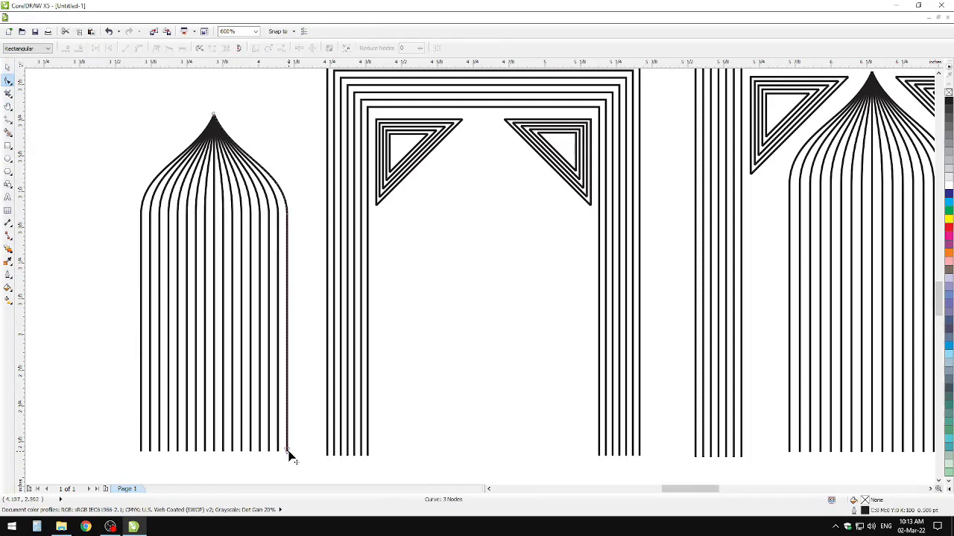
{"action": "left_click", "coordinate": [141, 452], "text": "shift"}
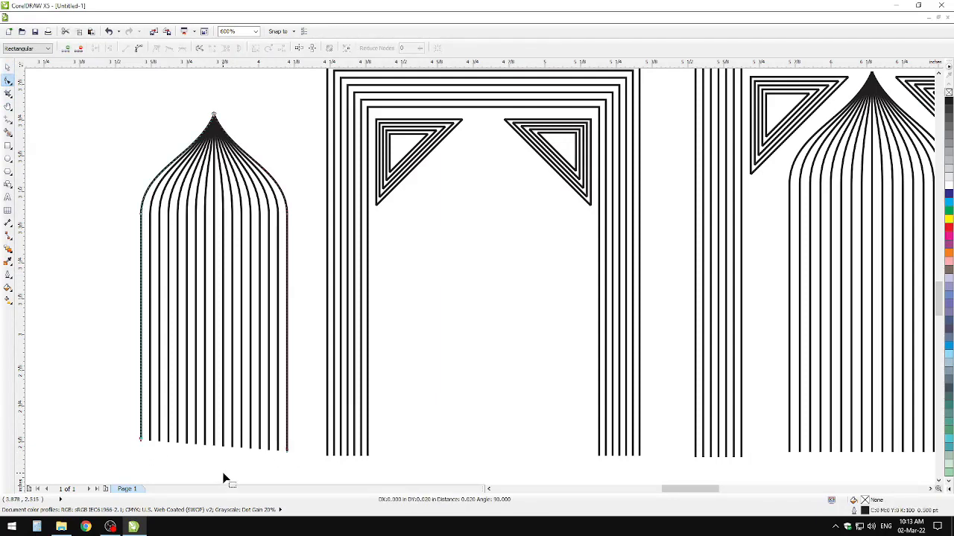
{"action": "key", "text": "Up"}
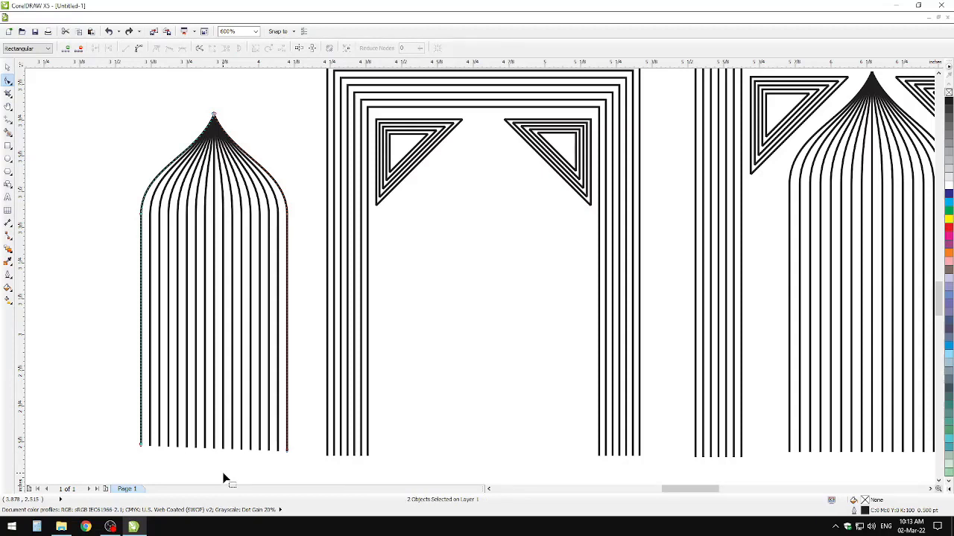
{"action": "key", "text": "Down"}
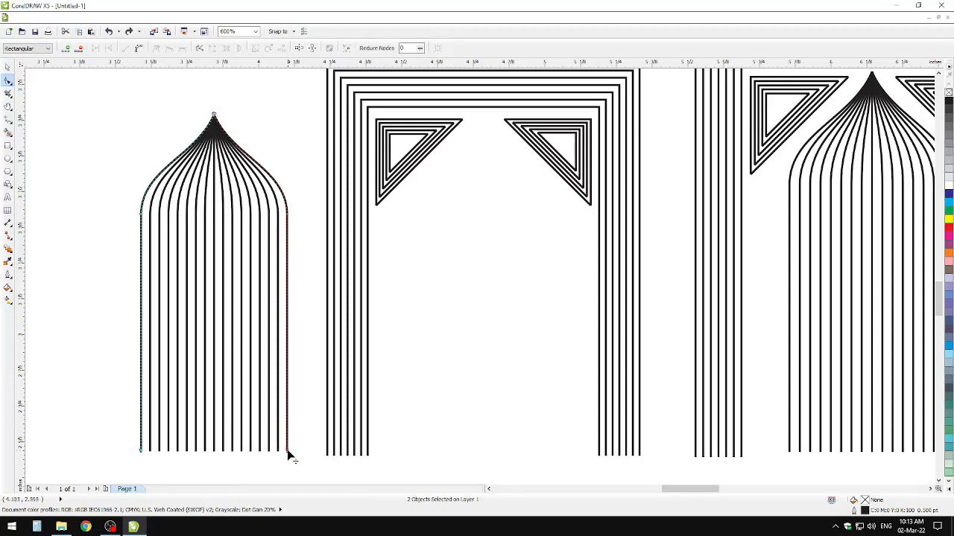
Try to shorten the detached arch by raising the lower end of its right outer curve, and undo the nudges
{"action": "key", "text": "Up"}
{"action": "key", "text": "Up"}
{"action": "key", "text": "Up"}
{"action": "key", "text": "Up"}
{"action": "key", "text": "Up"}
{"action": "key", "text": "Up"}
{"action": "key", "text": "Up"}
{"action": "key", "text": "Up"}
{"action": "key", "text": "Up"}
{"action": "key", "text": "Up"}
{"action": "key", "text": "Up"}
{"action": "key", "text": "Up"}
{"action": "key", "text": "Up"}
{"action": "key", "text": "Up"}
{"action": "key", "text": "Up"}
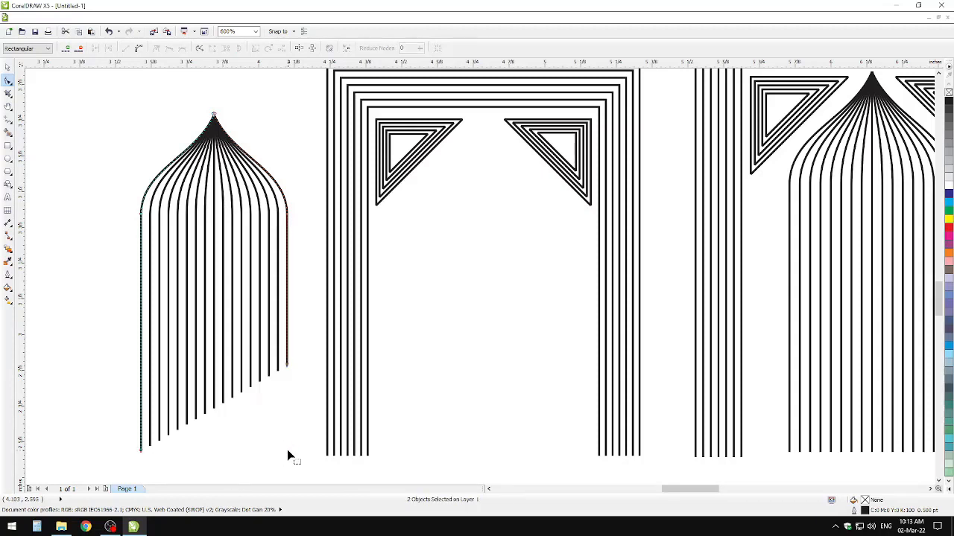
{"action": "key", "text": "ctrl+z"}
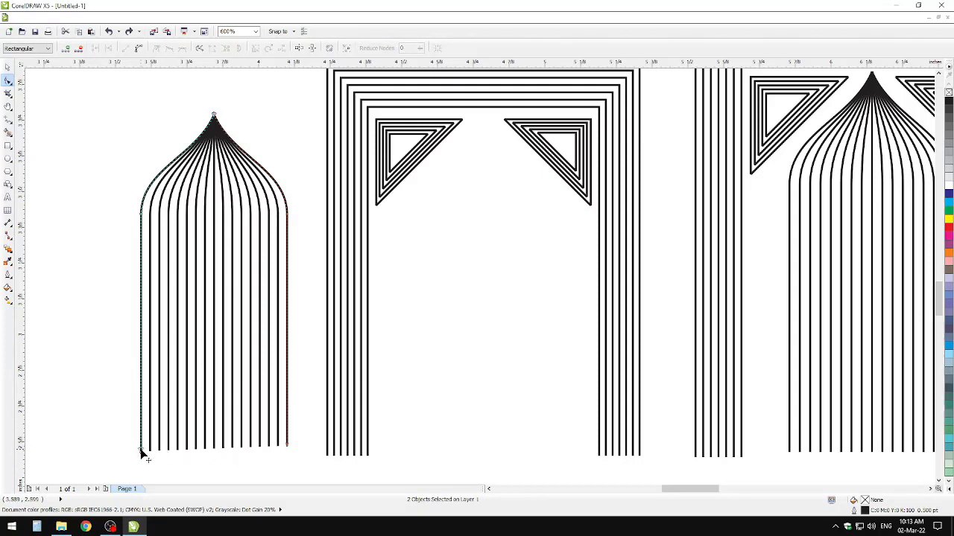
Reselect the lower end nodes of the arch's outer curves, try raising them once more, and undo the move
{"action": "left_click", "coordinate": [288, 450]}
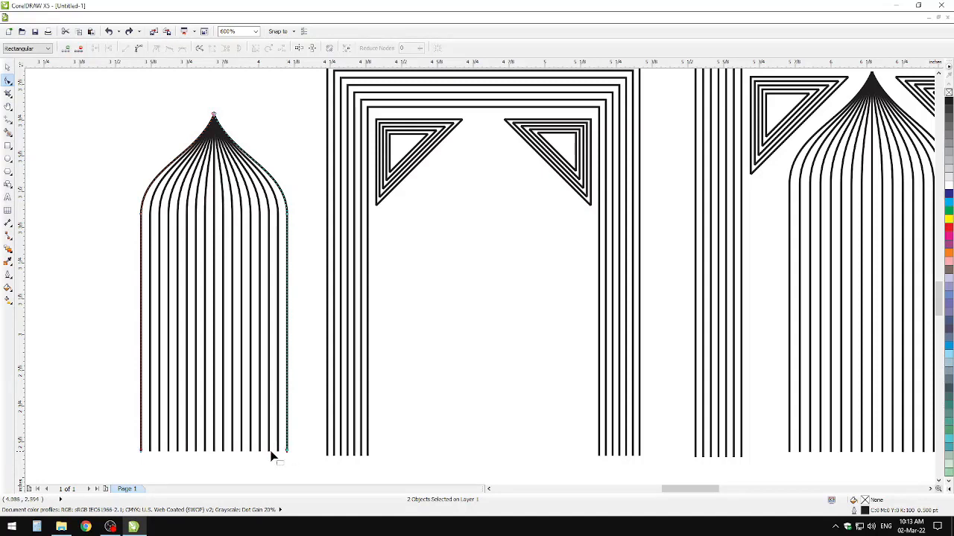
{"action": "left_click", "coordinate": [141, 451]}
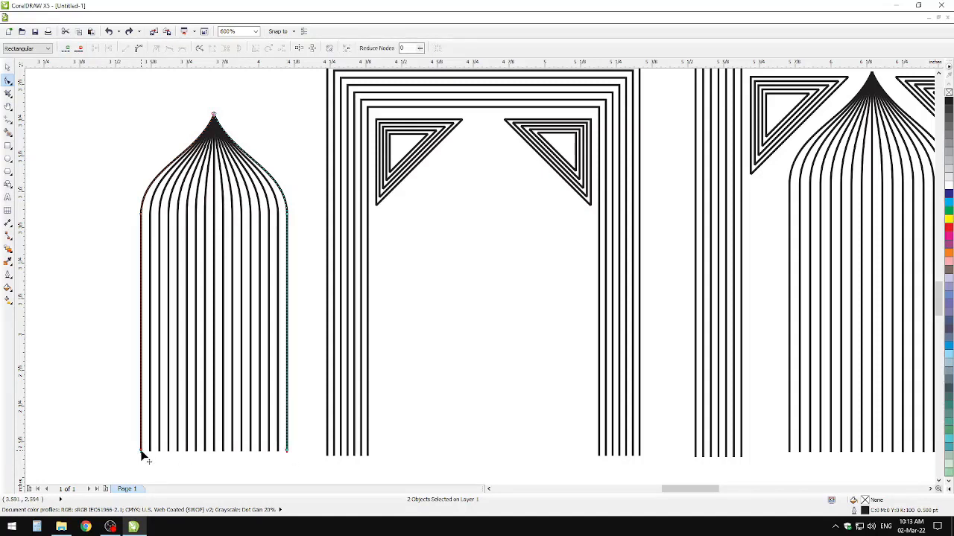
{"action": "key", "text": "Up"}
{"action": "key", "text": "ctrl+z"}
Try to shorten the detached arch by squashing the whole blend vertically from its base, and undo the change
{"action": "left_click", "coordinate": [7, 68]}
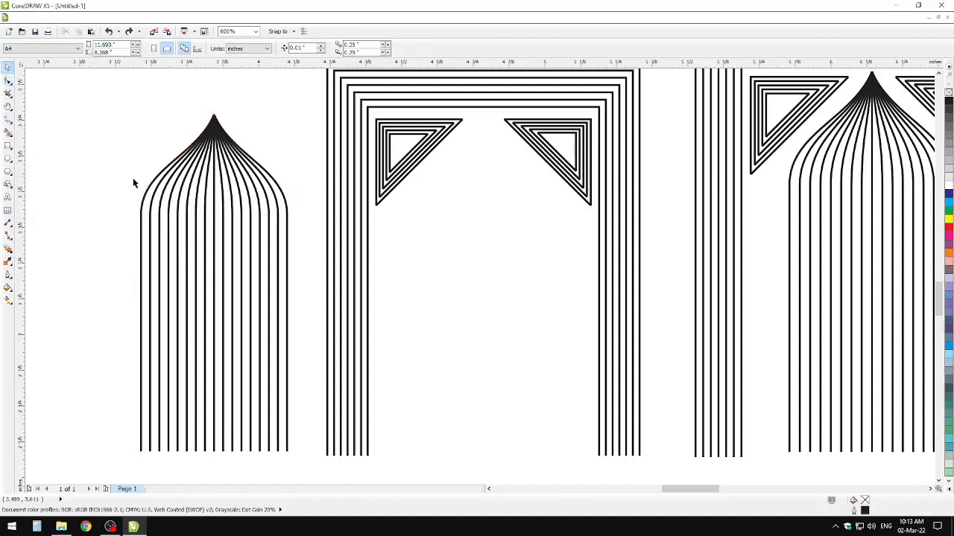
{"action": "left_click", "coordinate": [170, 205]}
{"action": "right_click", "coordinate": [174, 206]}
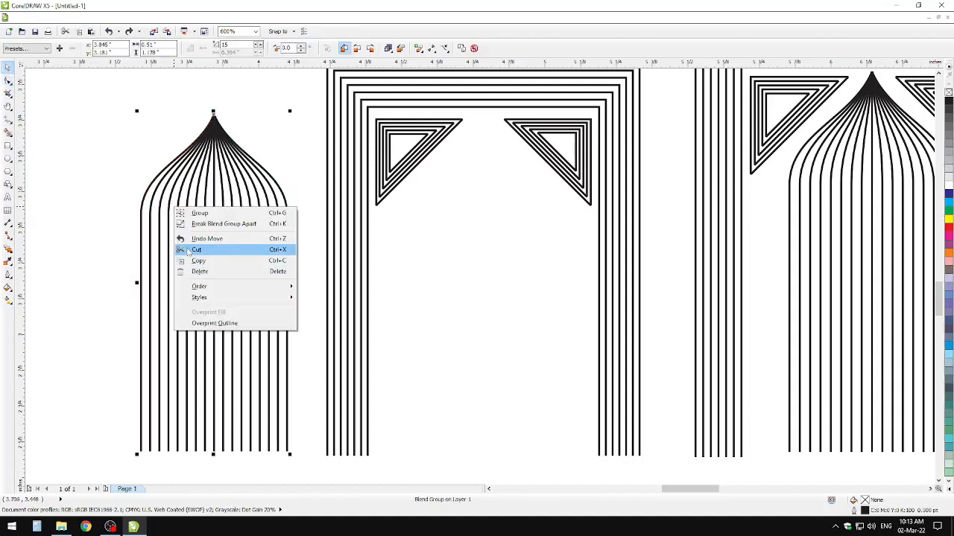
{"action": "left_click", "coordinate": [135, 216]}
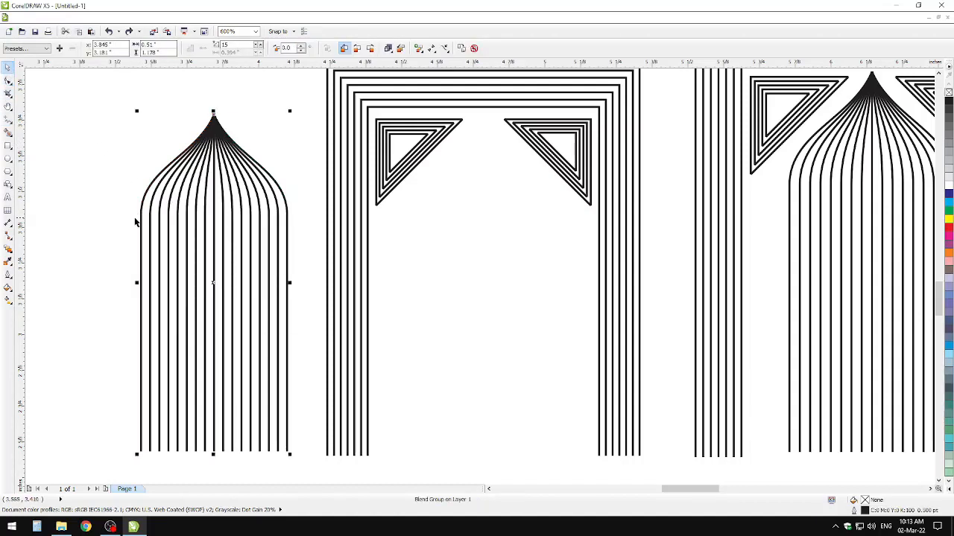
{"action": "left_click_drag", "start_coordinate": [213, 454], "coordinate": [213, 303]}
{"action": "key", "text": "ctrl+z"}
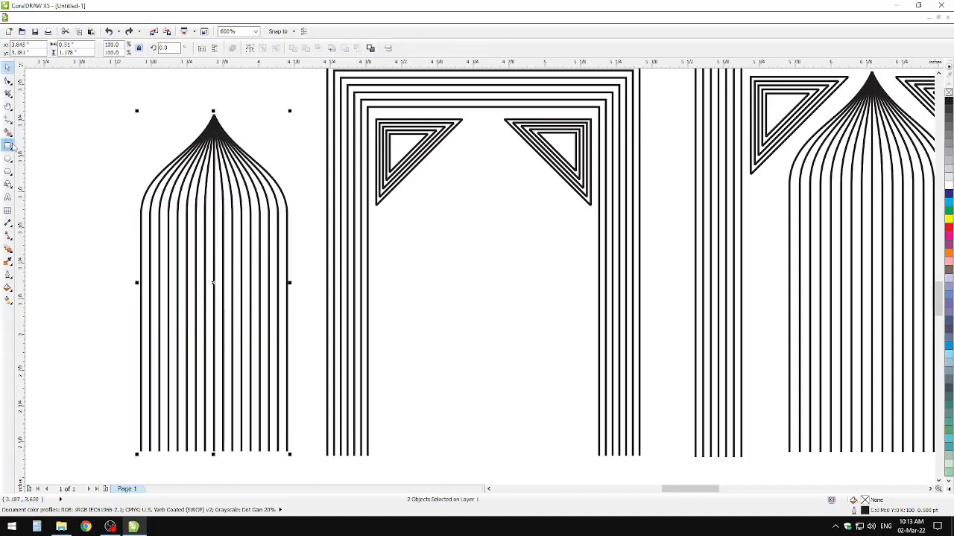
{"action": "left_click", "coordinate": [8, 80]}
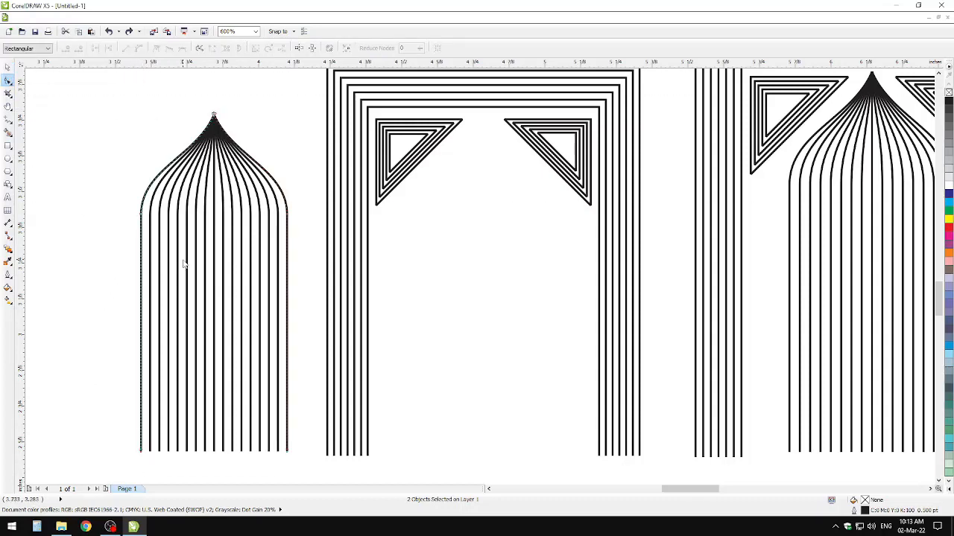
{"action": "left_click_drag", "start_coordinate": [155, 62], "coordinate": [162, 202]}
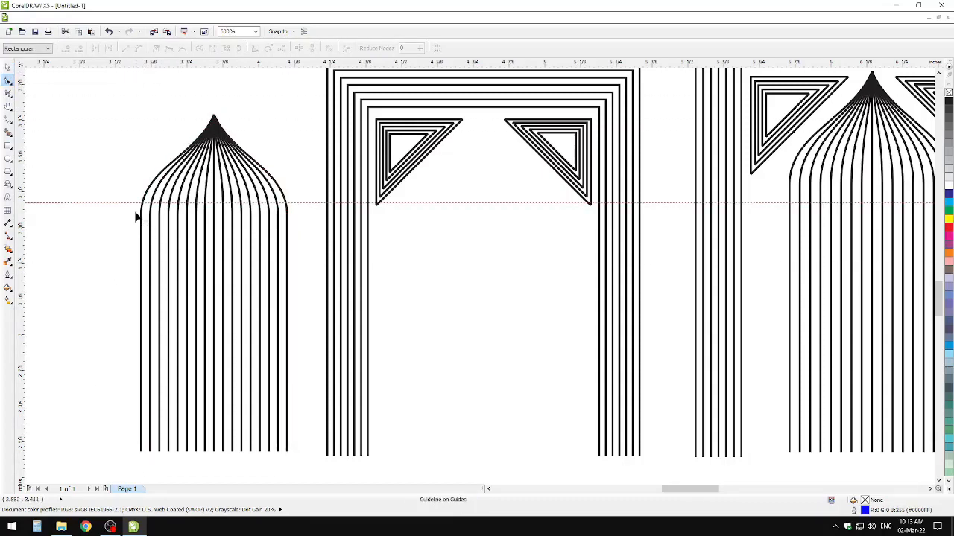
{"action": "key", "text": "ctrl+z"}
{"action": "right_click", "coordinate": [188, 67]}
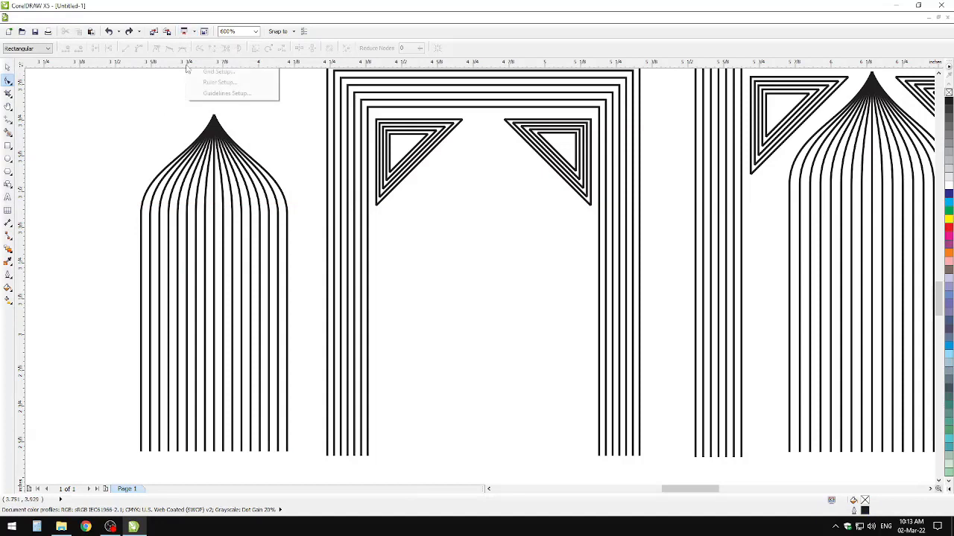
{"action": "left_click", "coordinate": [144, 17]}
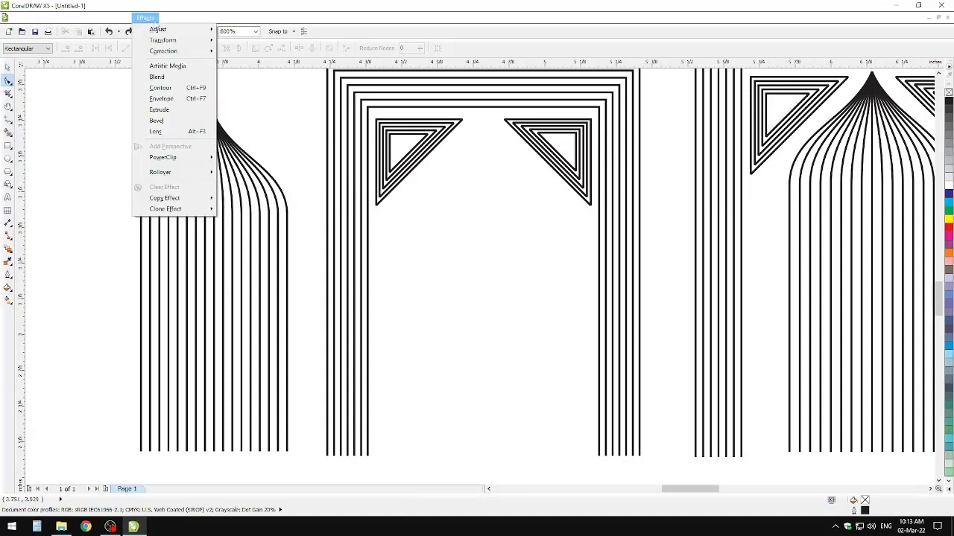
{"action": "mouse_move", "coordinate": [246, 18]}
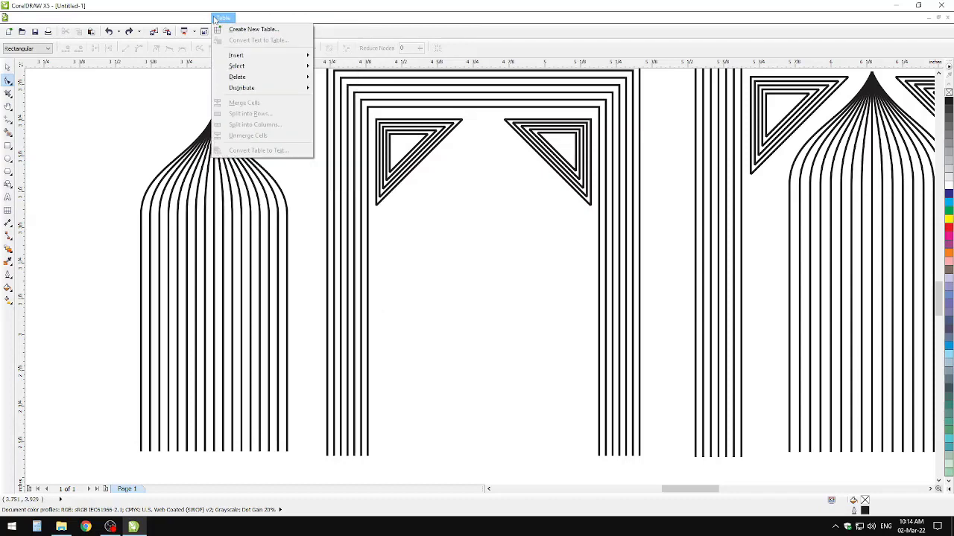
{"action": "mouse_move", "coordinate": [195, 19]}
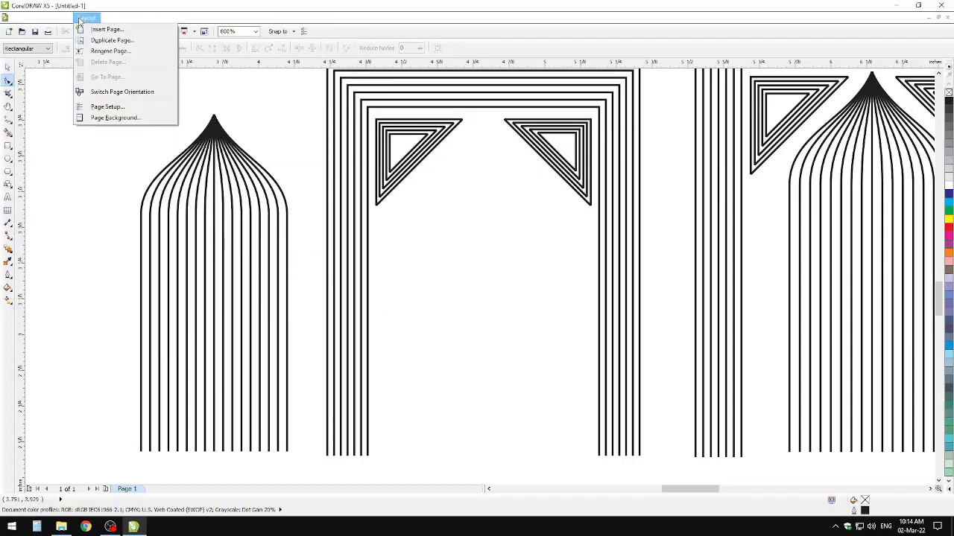
{"action": "mouse_move", "coordinate": [116, 21]}
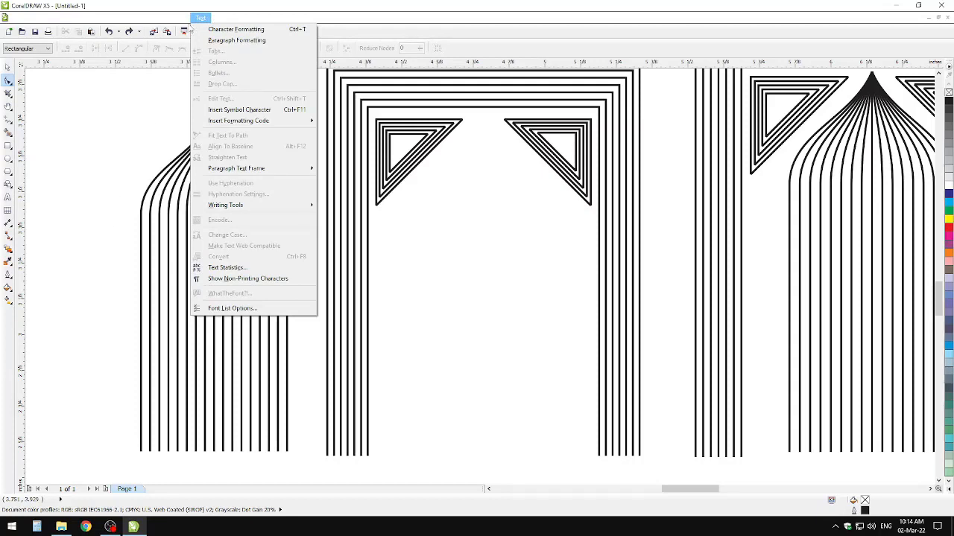
{"action": "left_click", "coordinate": [195, 20]}
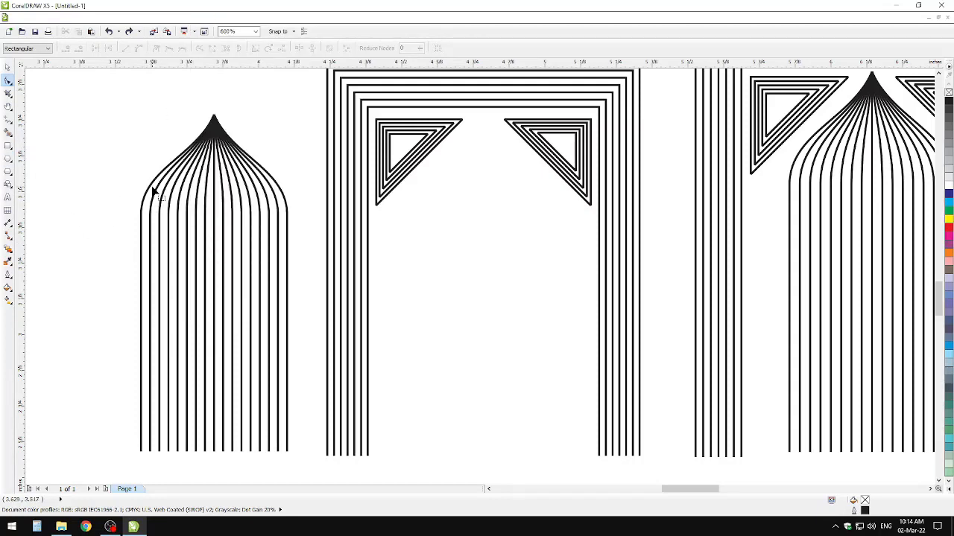
Place a horizontal guideline across the detached arch's lower half and raise the left outer curve's lower end node to it
{"action": "left_click_drag", "start_coordinate": [172, 65], "coordinate": [187, 320]}
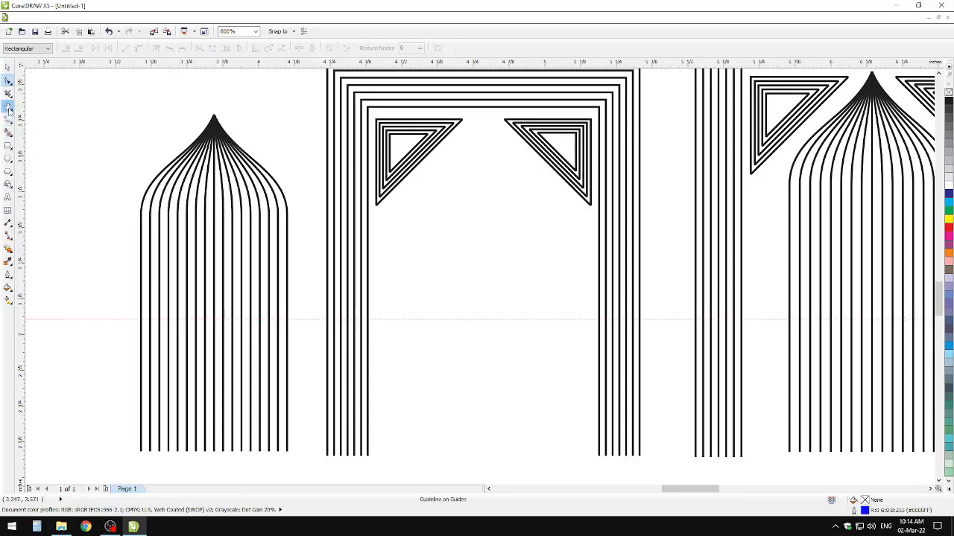
{"action": "key", "text": "space"}
{"action": "key", "text": "space"}
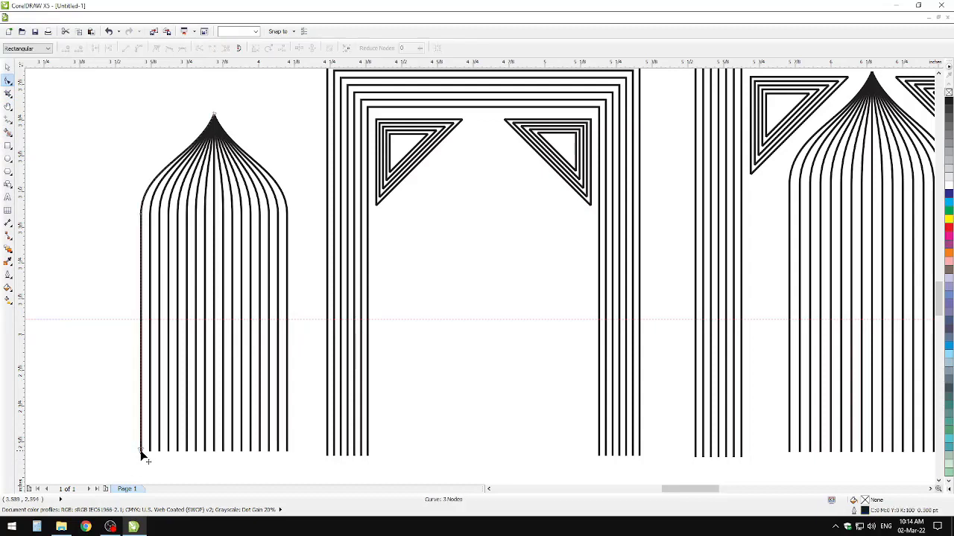
{"action": "left_click_drag", "start_coordinate": [140, 452], "coordinate": [142, 324]}
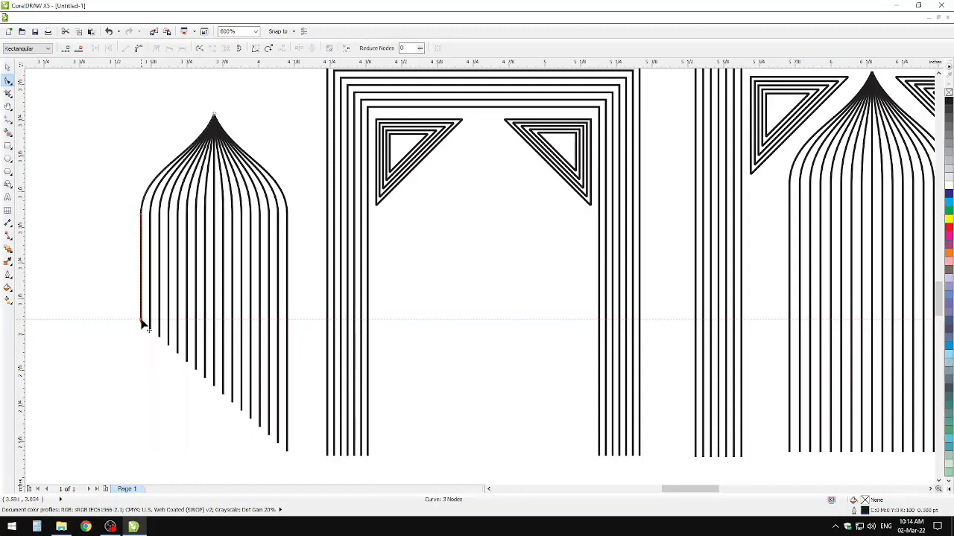
{"action": "key", "text": "ctrl+z"}
{"action": "left_click_drag", "start_coordinate": [141, 451], "coordinate": [141, 322]}
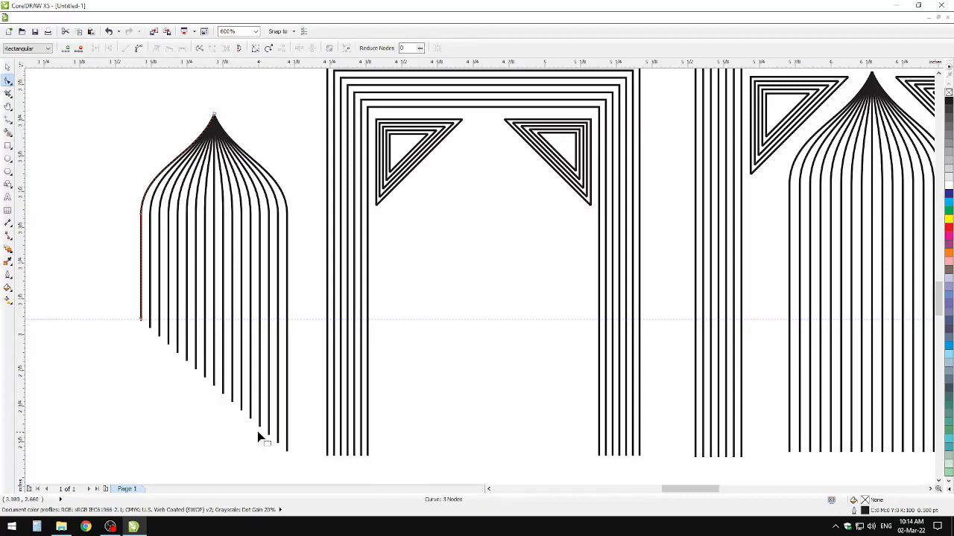
Raise the arch's right outer curve's lower end node to the guideline and delete the guideline
{"action": "left_click", "coordinate": [287, 451]}
{"action": "left_click_drag", "start_coordinate": [284, 396], "coordinate": [287, 321]}
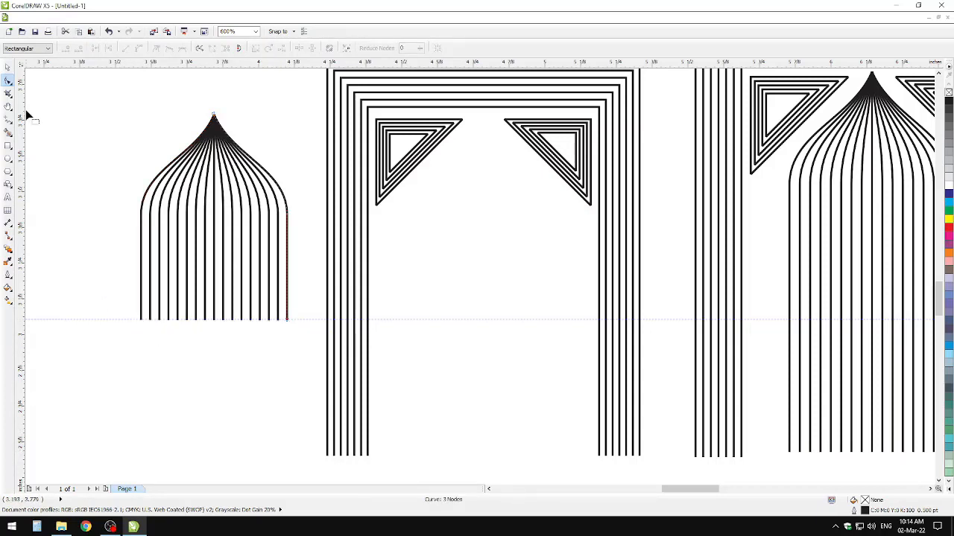
{"action": "left_click", "coordinate": [7, 67]}
{"action": "left_click", "coordinate": [71, 238]}
{"action": "left_click_drag", "start_coordinate": [105, 320], "coordinate": [108, 366]}
{"action": "key", "text": "Delete"}
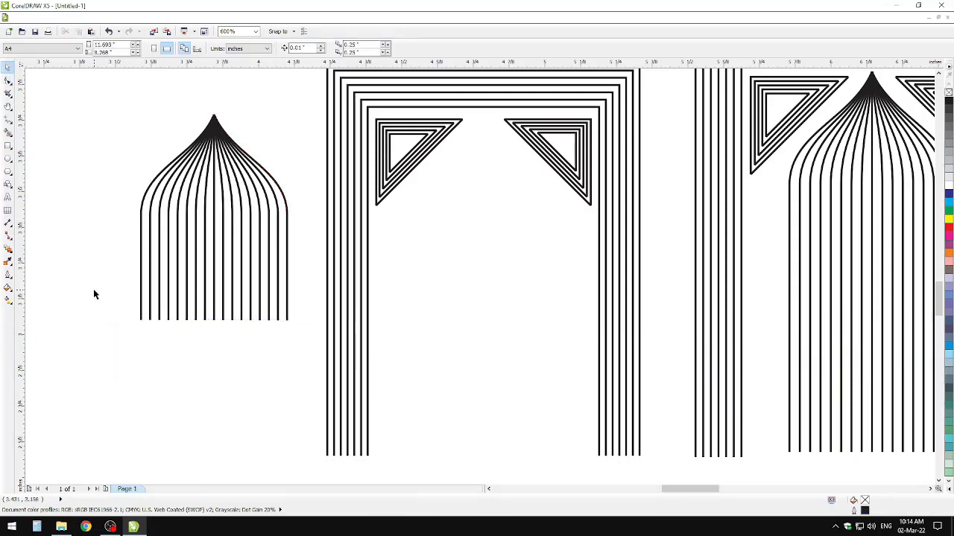
Duplicate the shortened arch blend directly below the original
{"action": "left_click", "coordinate": [221, 224]}
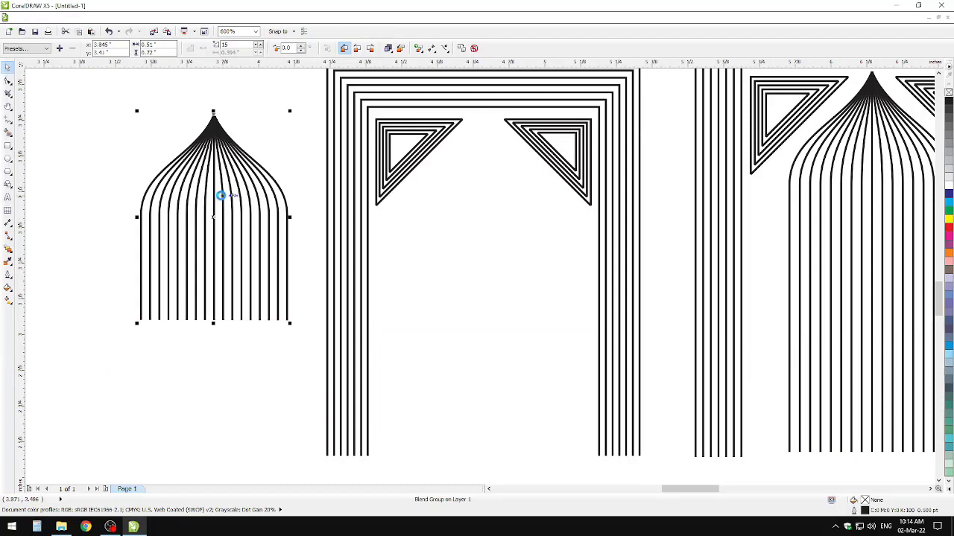
{"action": "left_click_drag", "start_coordinate": [220, 196], "coordinate": [231, 430]}
{"action": "right_click", "coordinate": [232, 430]}
{"action": "left_click", "coordinate": [89, 222]}
Move both short arches together into the side tower's opening, one above the other beneath the corner triangles
{"action": "scroll", "coordinate": [211, 410], "scroll_direction": "down", "scroll_amount": 1}
{"action": "key", "text": "h"}
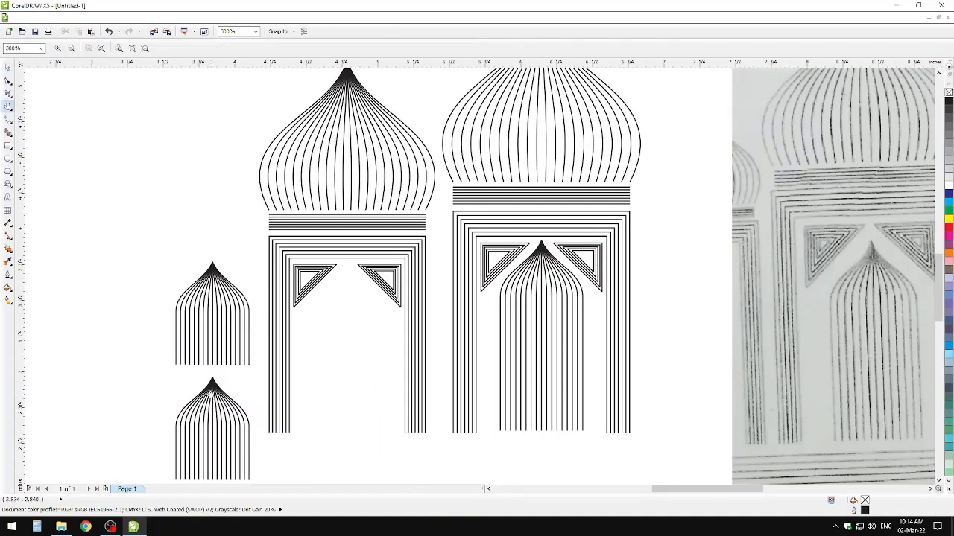
{"action": "left_click_drag", "start_coordinate": [210, 395], "coordinate": [222, 282]}
{"action": "key", "text": "space"}
{"action": "left_click_drag", "start_coordinate": [152, 139], "coordinate": [358, 304]}
{"action": "left_click", "coordinate": [353, 380]}
{"action": "scroll", "coordinate": [352, 381], "scroll_direction": "down", "scroll_amount": 2}
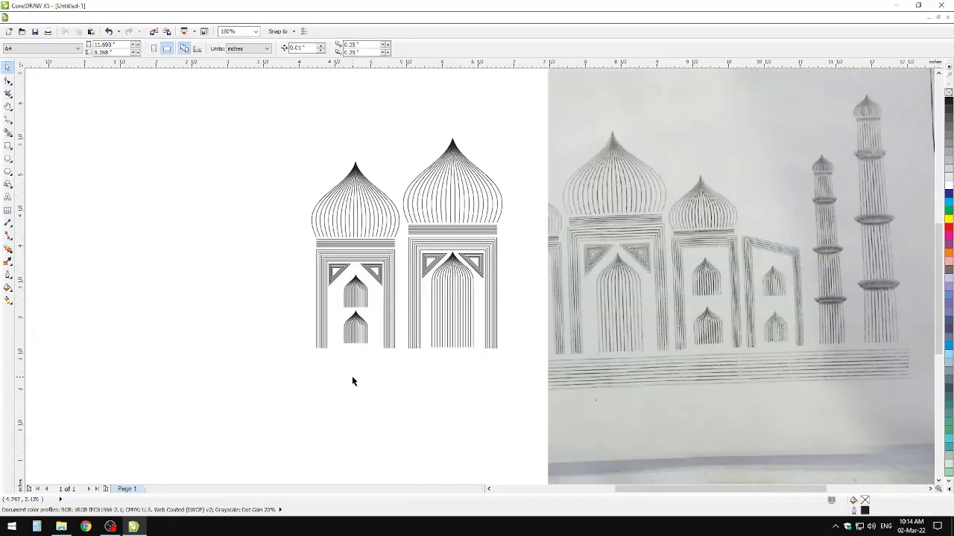
Draw a flat ellipse about 1.1 in wide below the towers with a smaller ellipse beneath it, and select both
{"action": "key", "text": "h"}
{"action": "left_click_drag", "start_coordinate": [796, 295], "coordinate": [660, 260]}
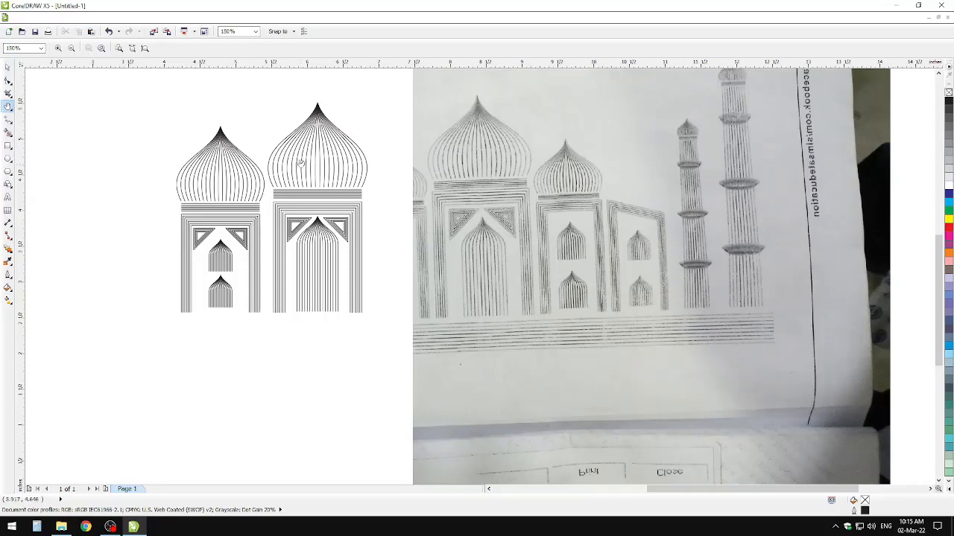
{"action": "left_click", "coordinate": [8, 159]}
{"action": "left_click_drag", "start_coordinate": [187, 392], "coordinate": [266, 377]}
{"action": "key", "text": "space"}
{"action": "right_click", "coordinate": [256, 405]}
{"action": "left_click_drag", "start_coordinate": [313, 340], "coordinate": [167, 377]}
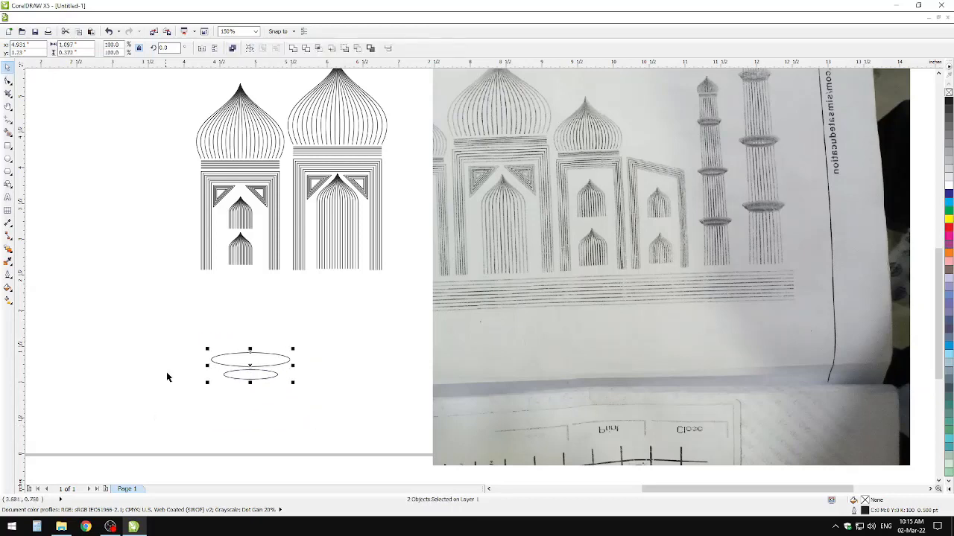
Blend the small ellipse into the large one and set the blend to 10 steps
{"action": "left_click", "coordinate": [8, 249]}
{"action": "left_click_drag", "start_coordinate": [255, 377], "coordinate": [251, 361]}
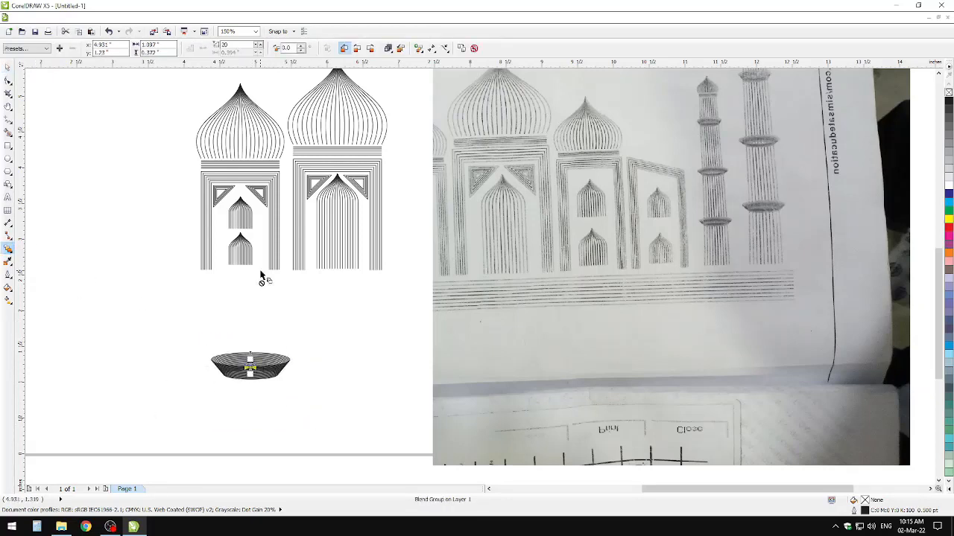
{"action": "left_click", "coordinate": [149, 45]}
{"action": "key", "text": "Tab"}
{"action": "type", "text": "10"}
{"action": "key", "text": "Return"}
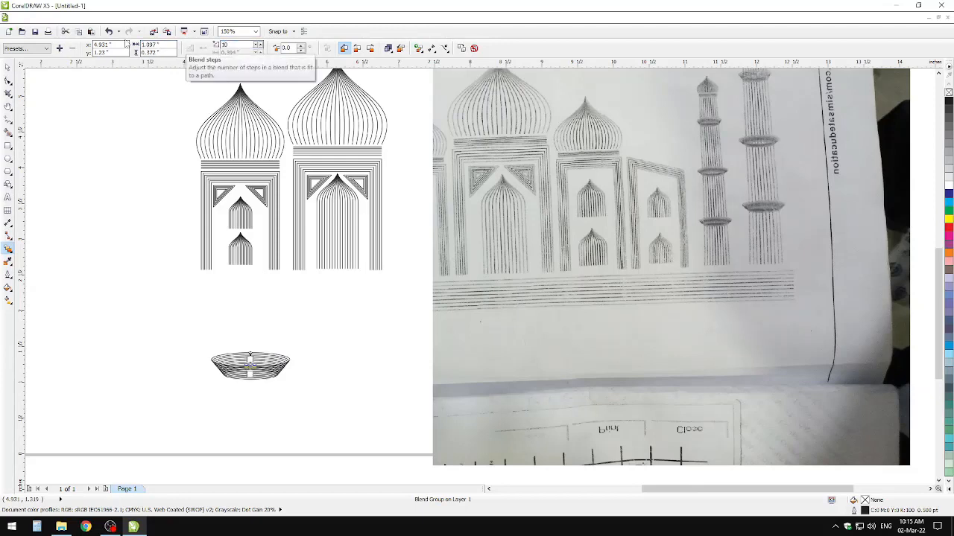
Flatten and widen the ellipse blend to about 1.33 in wide and 0.19 in high
{"action": "left_click", "coordinate": [8, 66]}
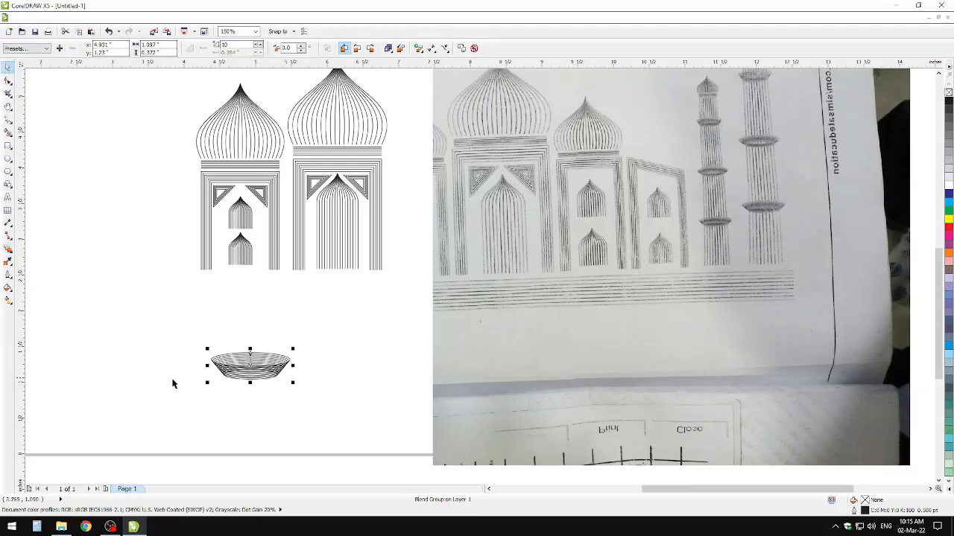
{"action": "left_click", "coordinate": [246, 391]}
{"action": "left_click", "coordinate": [253, 378]}
{"action": "left_click_drag", "start_coordinate": [250, 383], "coordinate": [310, 359]}
Try 8 steps for the flattened ellipse blend and settle on 5 blend steps
{"action": "left_click", "coordinate": [223, 45]}
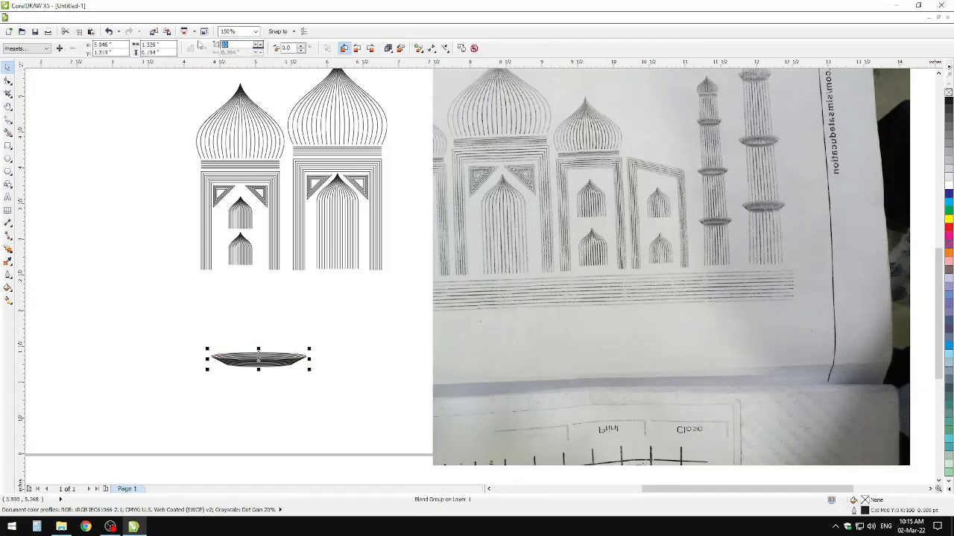
{"action": "type", "text": "8"}
{"action": "key", "text": "Return"}
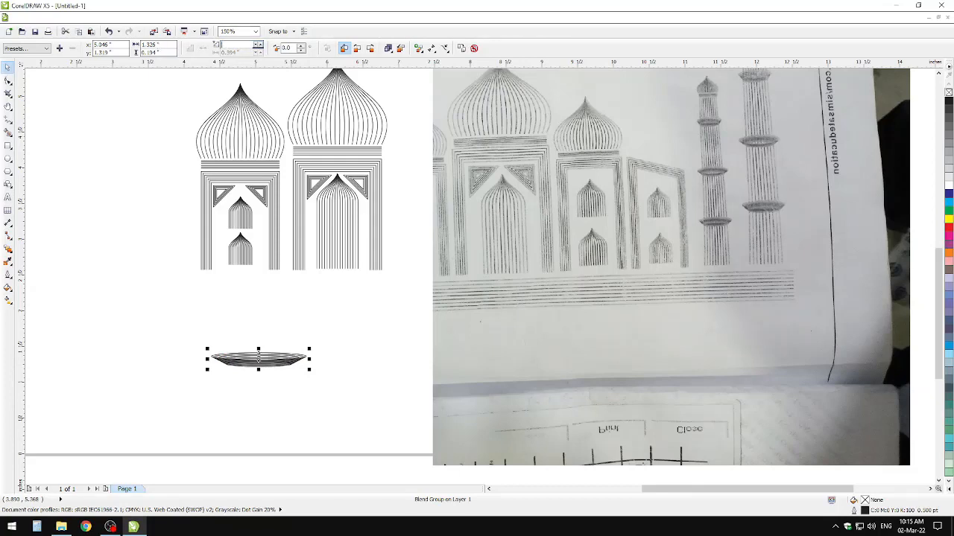
{"action": "type", "text": "5"}
{"action": "key", "text": "Return"}
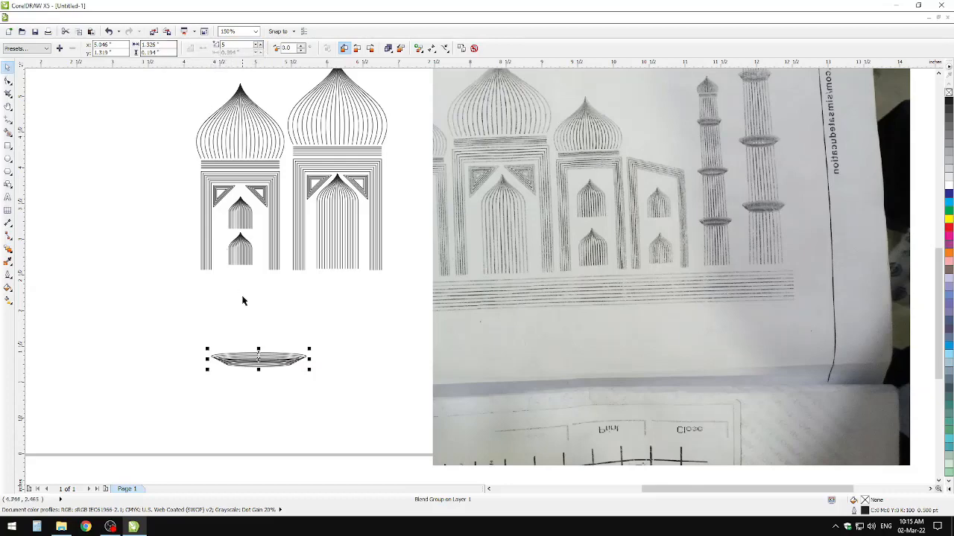
{"action": "left_click", "coordinate": [240, 327]}
{"action": "left_click", "coordinate": [257, 359]}
{"action": "key", "text": "h"}
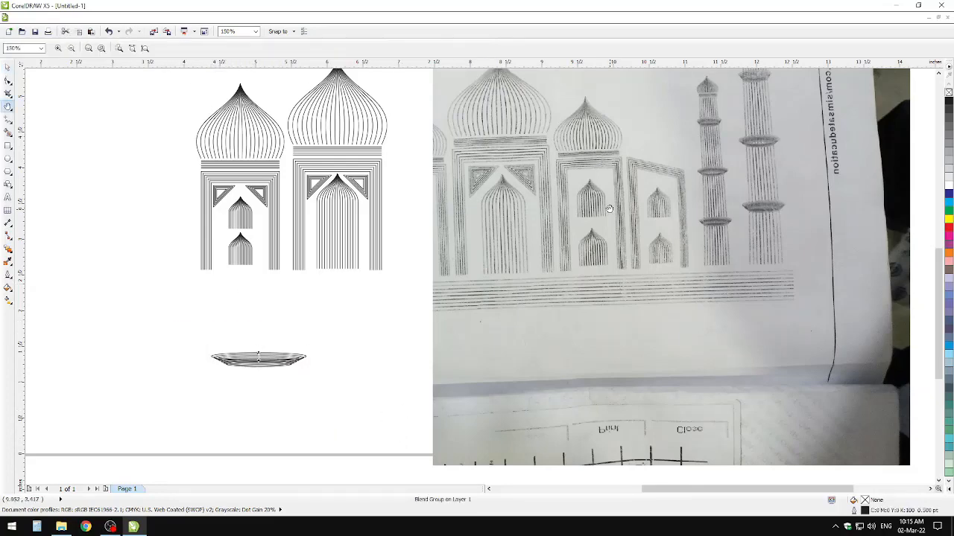
{"action": "mouse_move", "coordinate": [607, 207]}
{"action": "left_mouse_down"}
{"action": "mouse_move", "coordinate": [596, 295]}
{"action": "mouse_move", "coordinate": [607, 293]}
{"action": "mouse_move", "coordinate": [603, 304]}
{"action": "mouse_move", "coordinate": [561, 290]}
{"action": "mouse_move", "coordinate": [590, 267]}
{"action": "mouse_move", "coordinate": [573, 268]}
{"action": "left_mouse_up"}
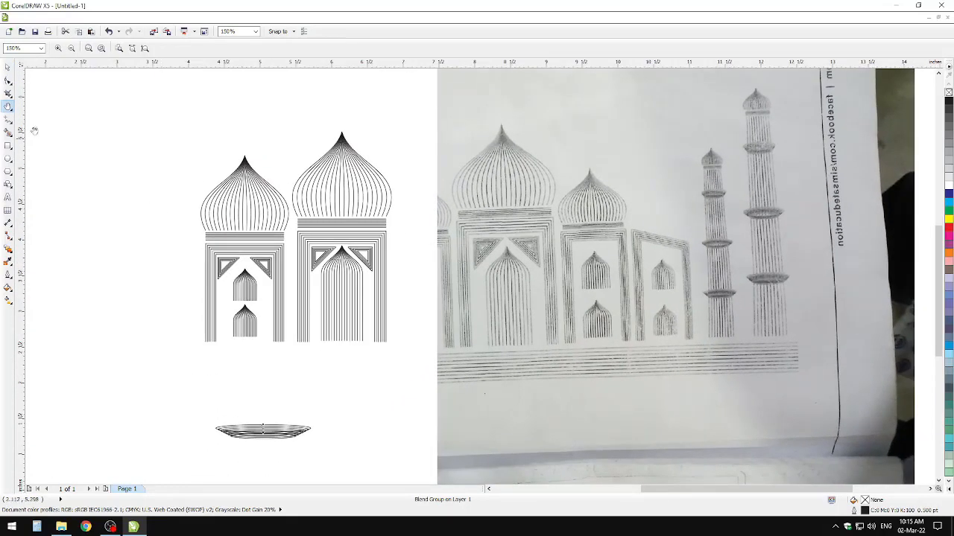
{"action": "left_click", "coordinate": [8, 67]}
{"action": "left_click", "coordinate": [54, 140]}
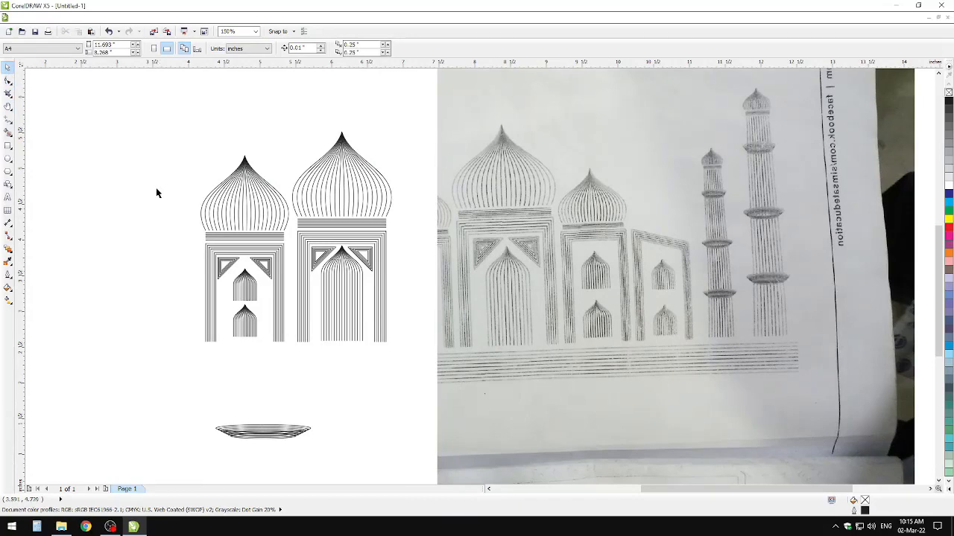
{"action": "left_click", "coordinate": [110, 527]}
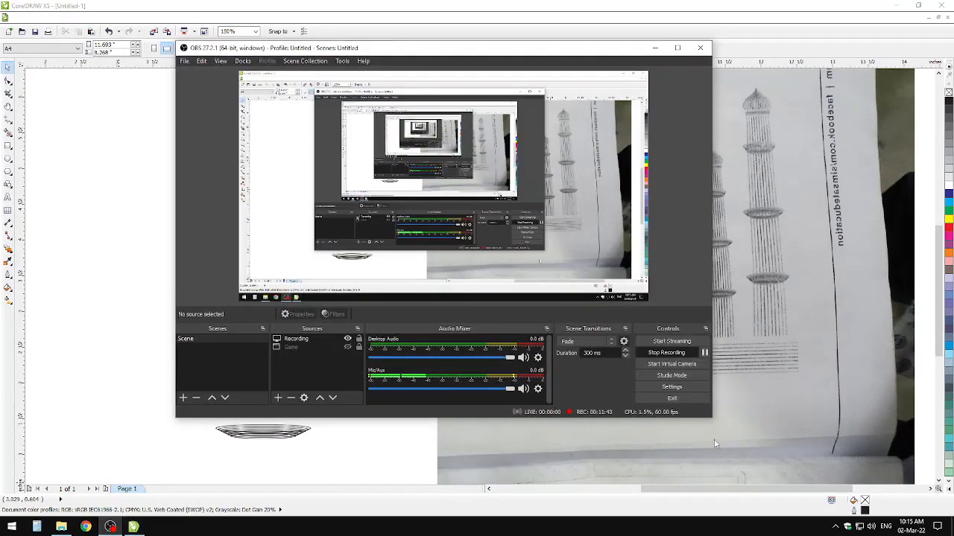